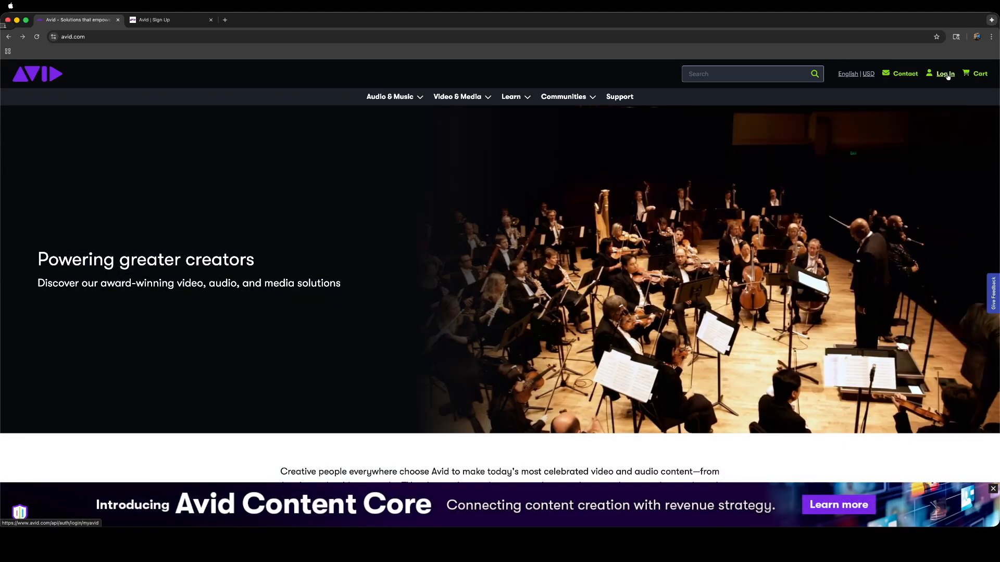
Open the Avid sign-up form and fill in the first and last name.
click(948, 77)
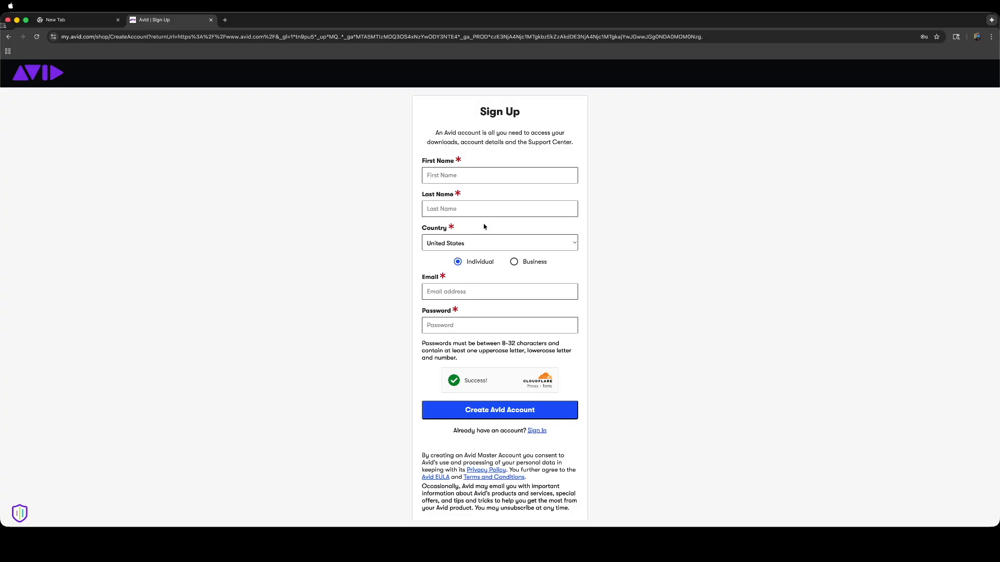
click(476, 176)
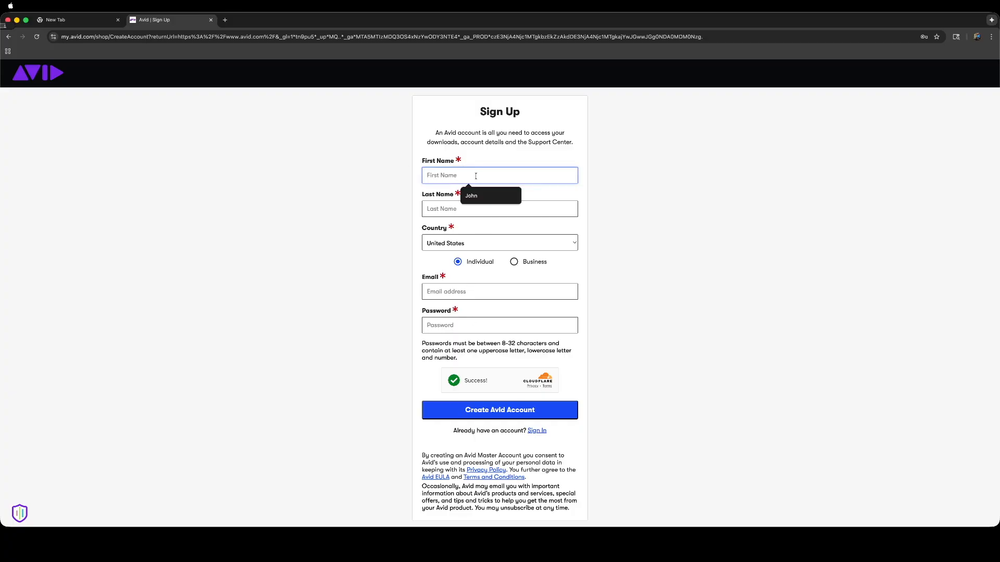
click(471, 196)
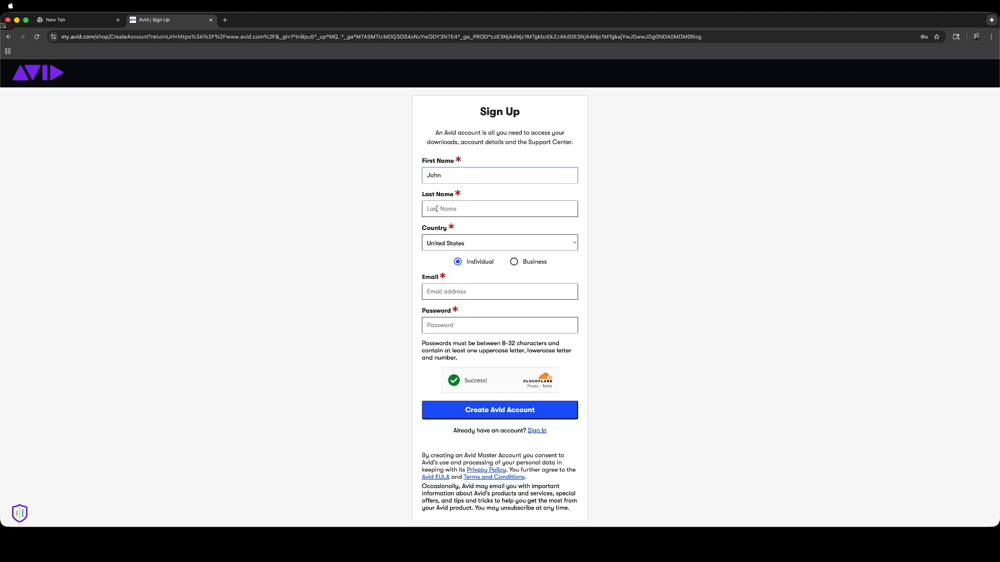
click(437, 209)
click(466, 228)
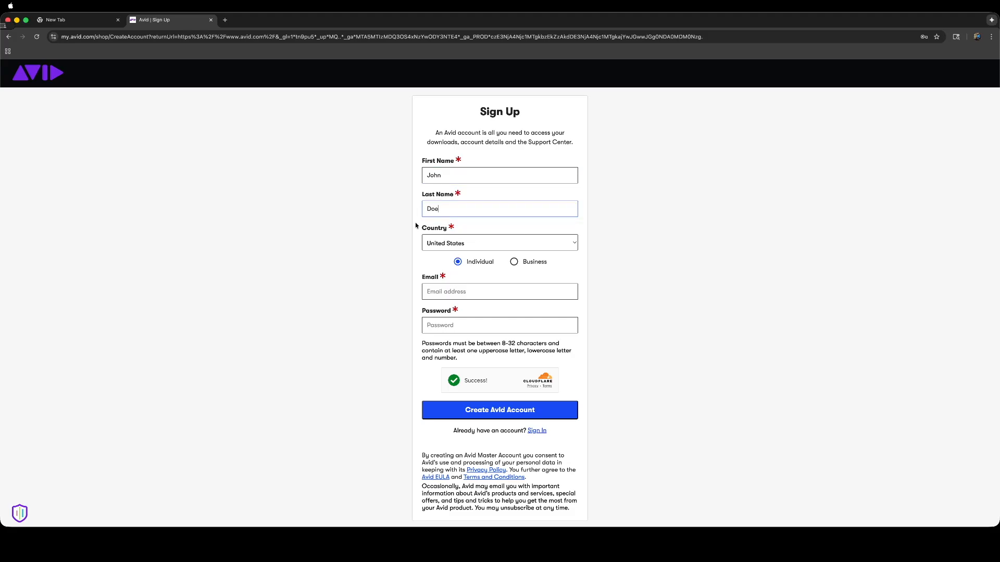
Keep United States and Individual account type, then enter the e-mail and password.
click(576, 245)
click(451, 238)
scroll(451, 238, down, 1)
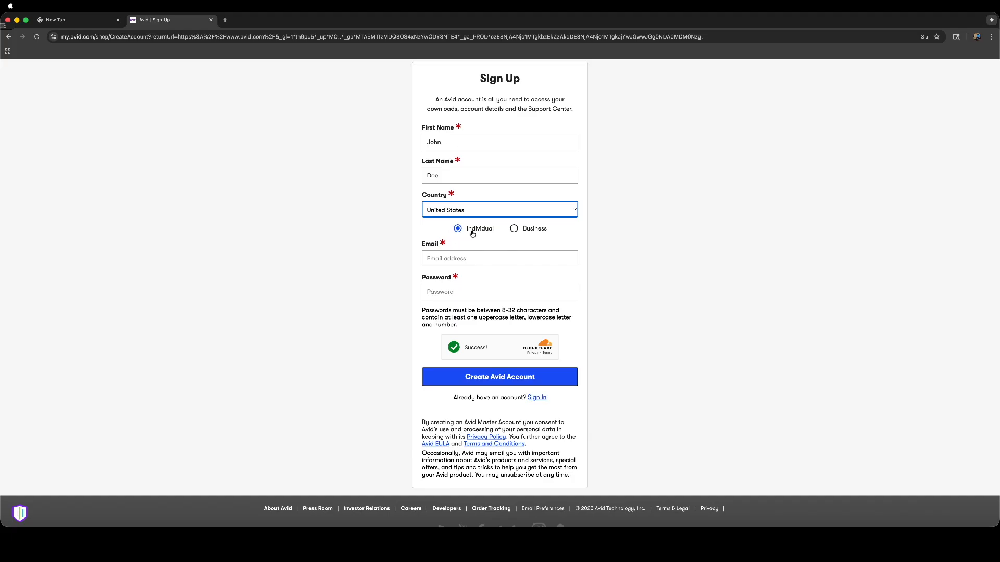
click(514, 228)
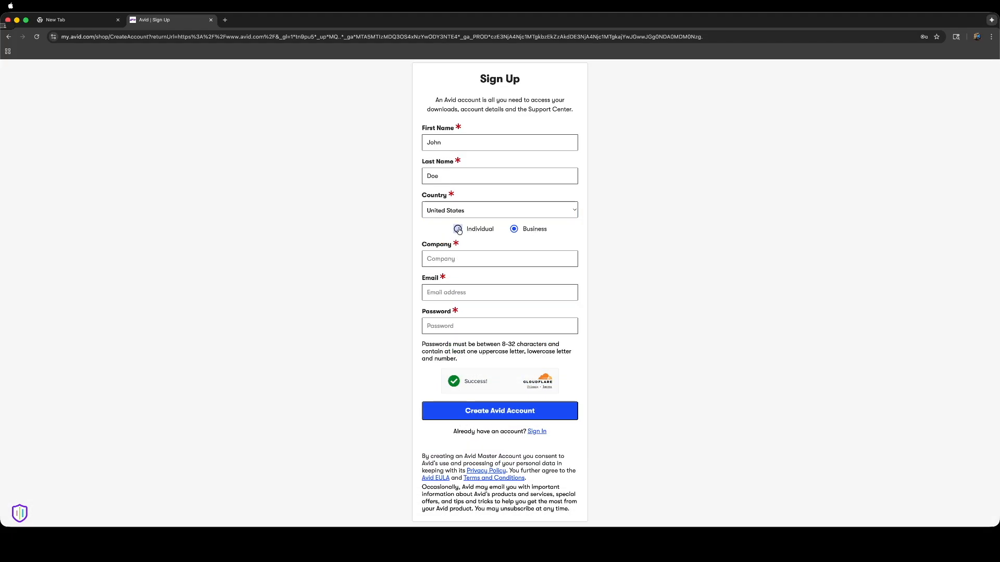
click(458, 229)
scroll(488, 233, down, 1)
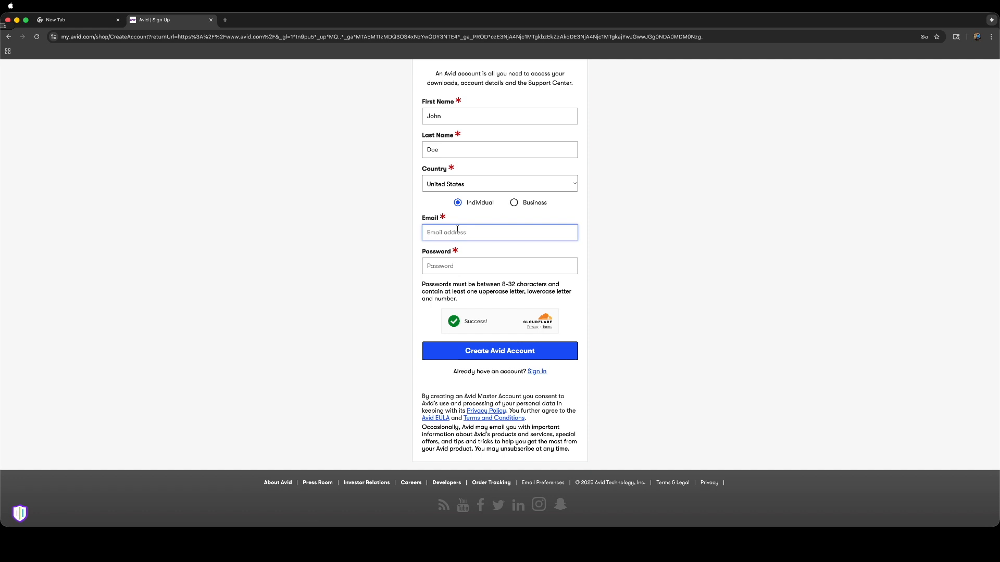
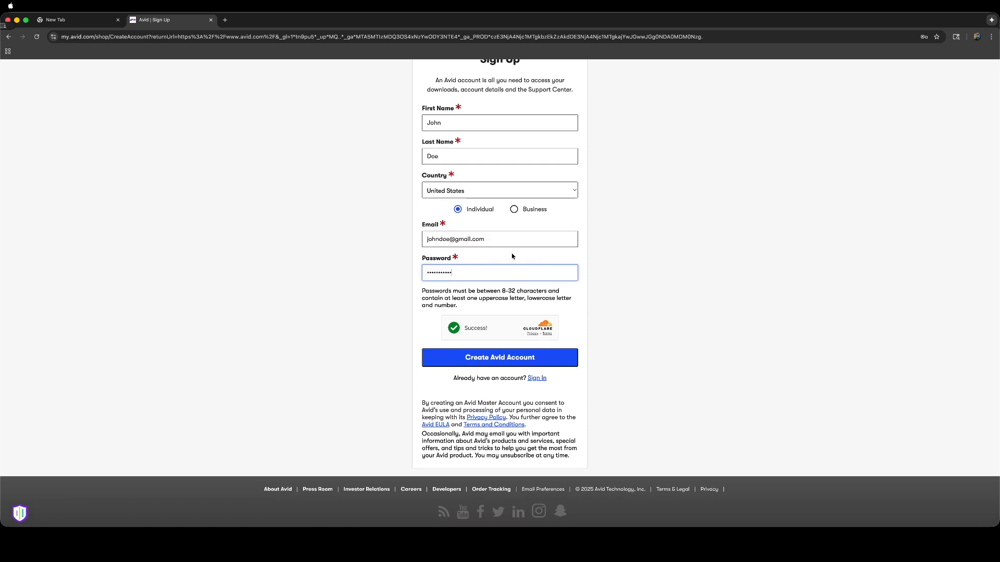
scroll(474, 291, down, 1)
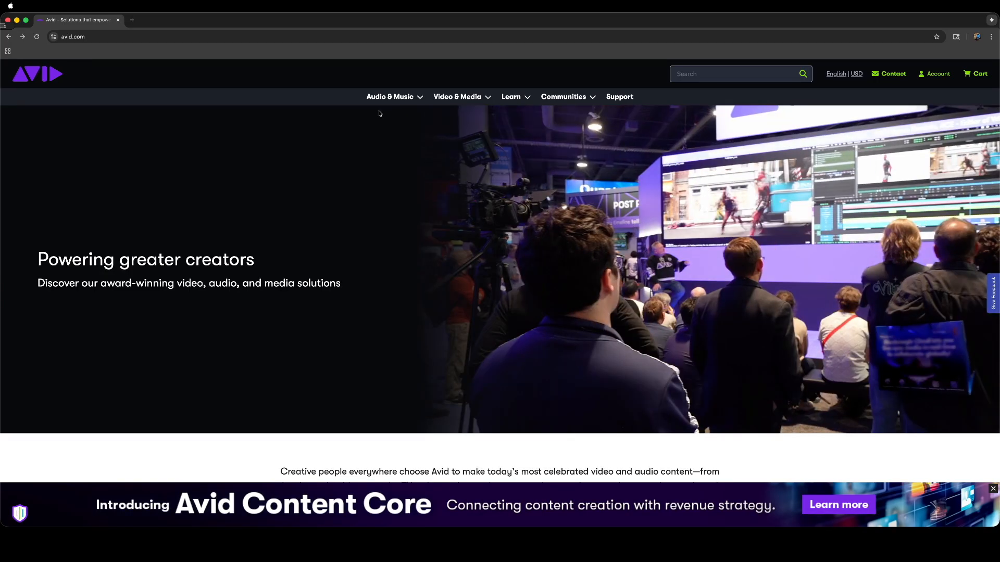
Go to the Pro Tools product page under Audio & Music.
click(390, 97)
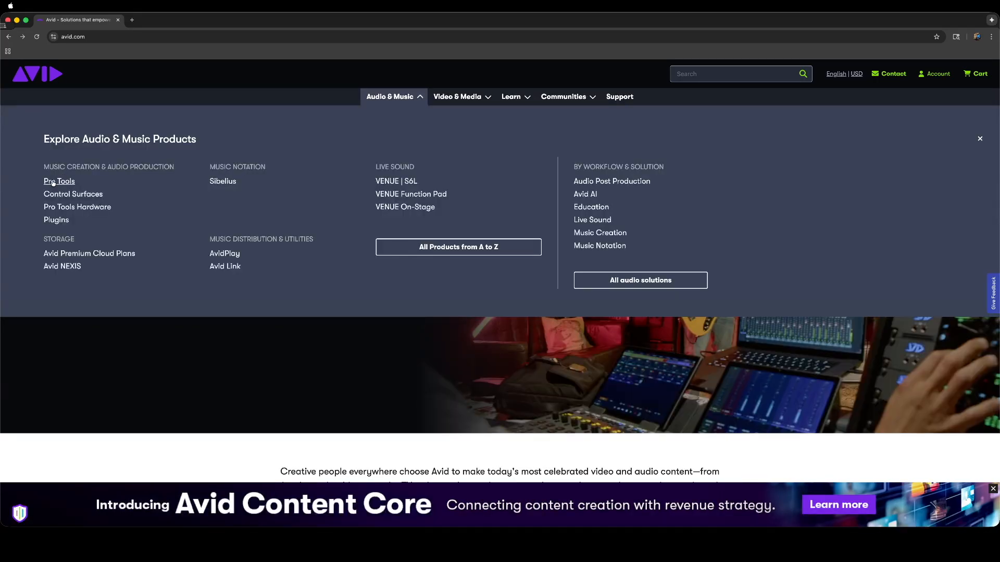
click(53, 182)
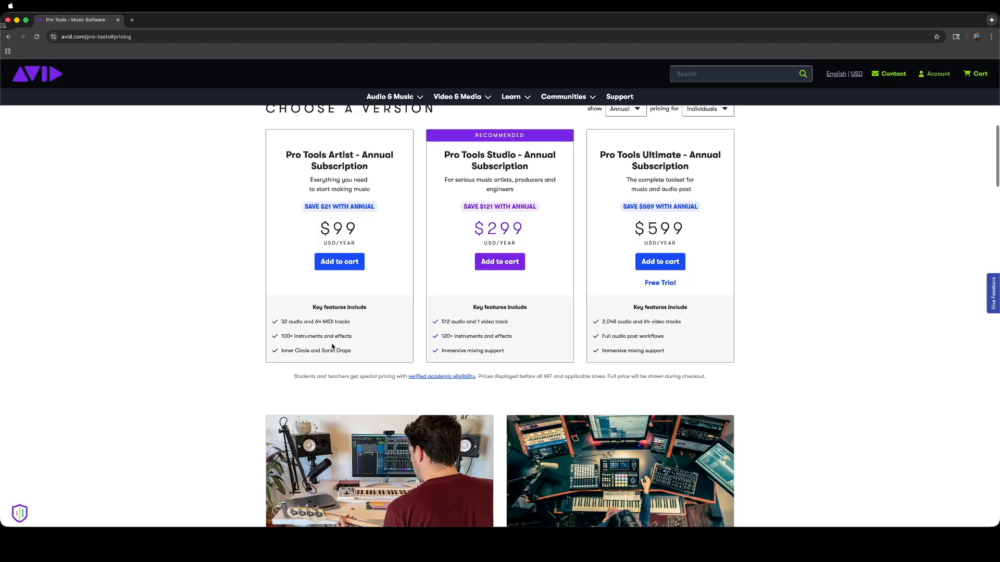
scroll(292, 302, up, 2)
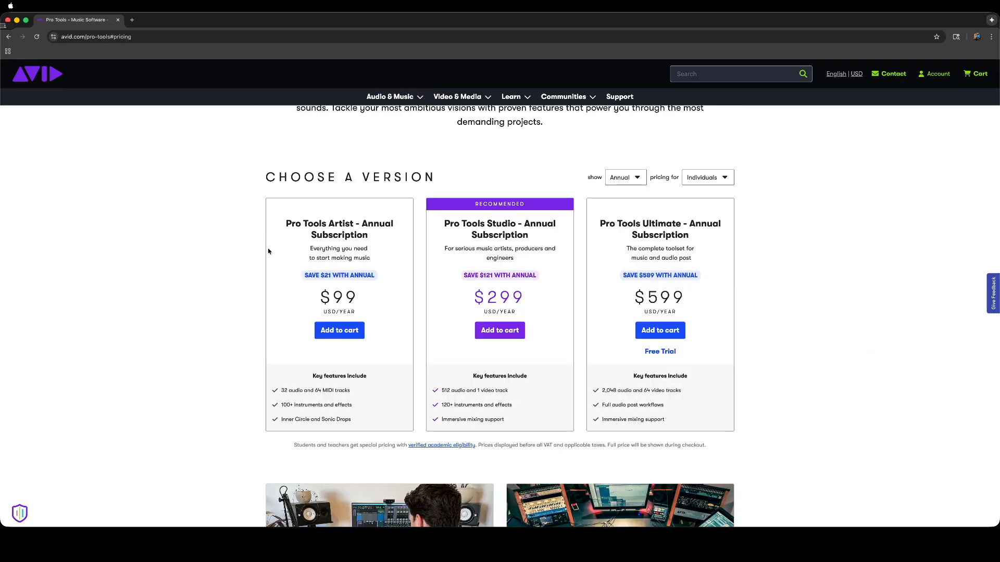
scroll(411, 271, up, 1)
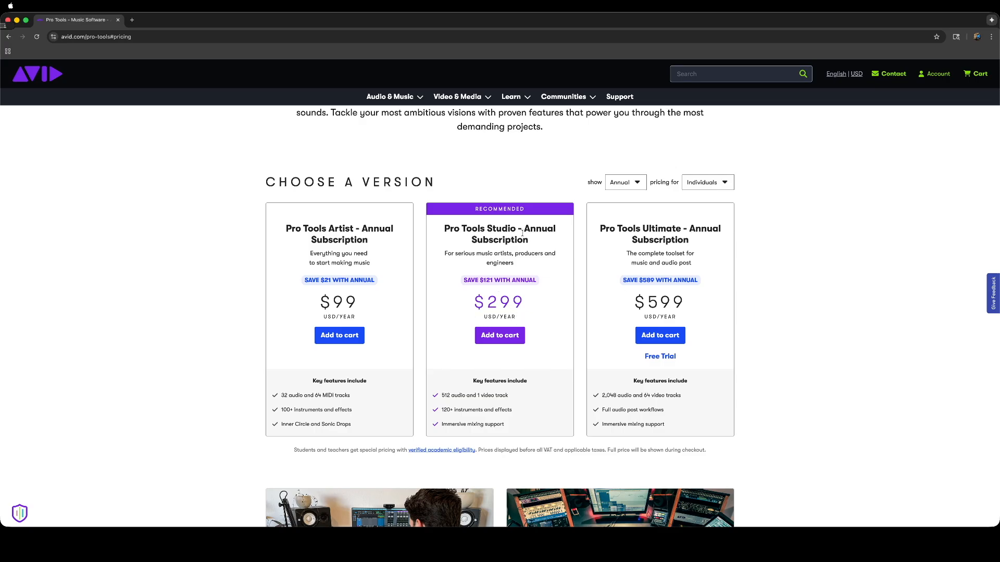
scroll(567, 265, up, 1)
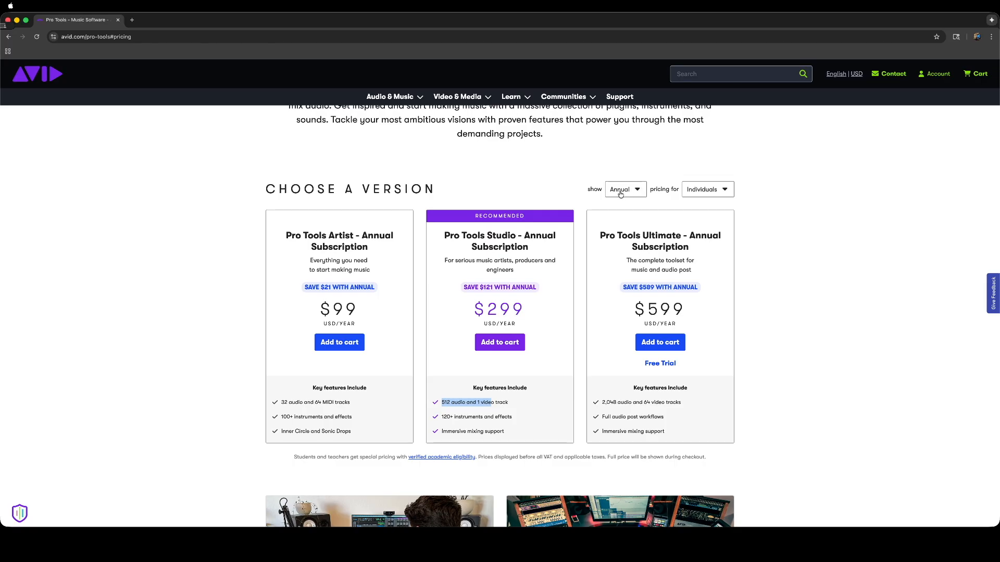
Show monthly subscription prices for Students & Teachers.
click(638, 190)
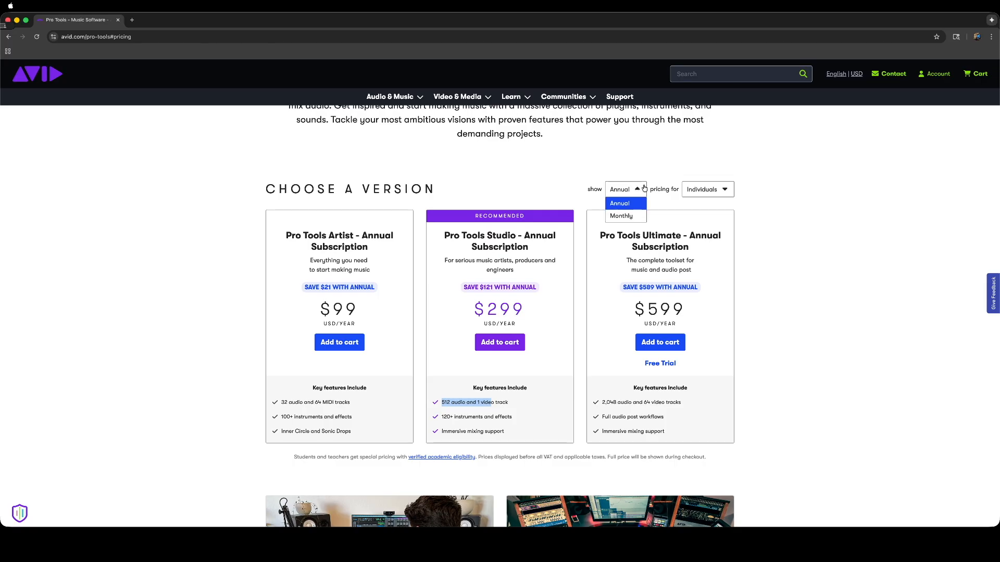
click(626, 216)
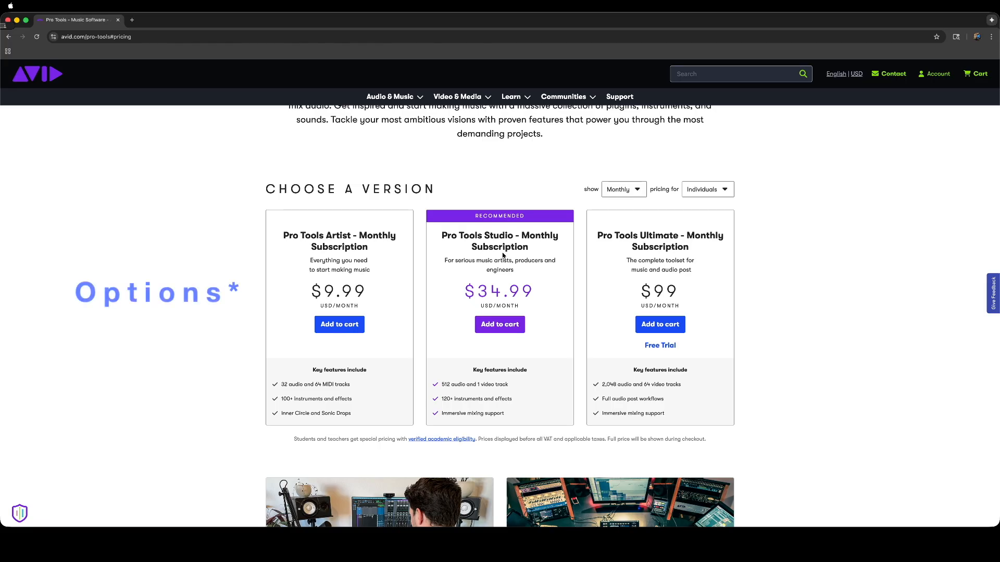
click(725, 189)
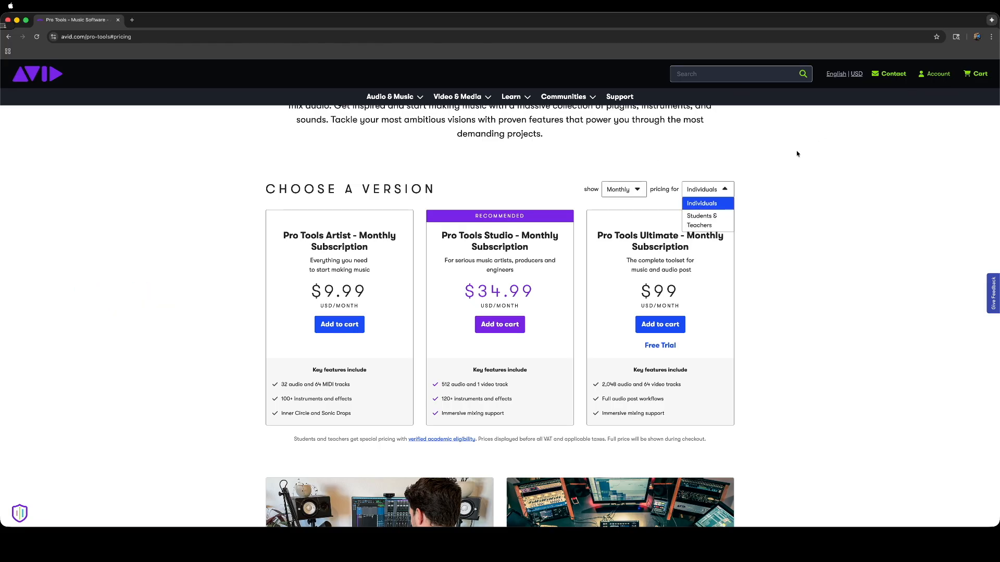
click(725, 191)
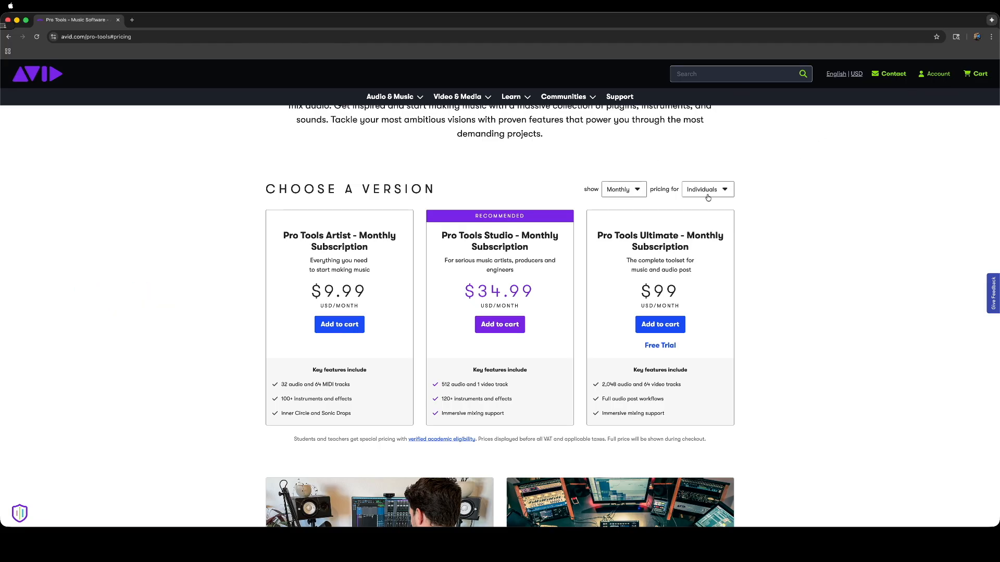
click(708, 196)
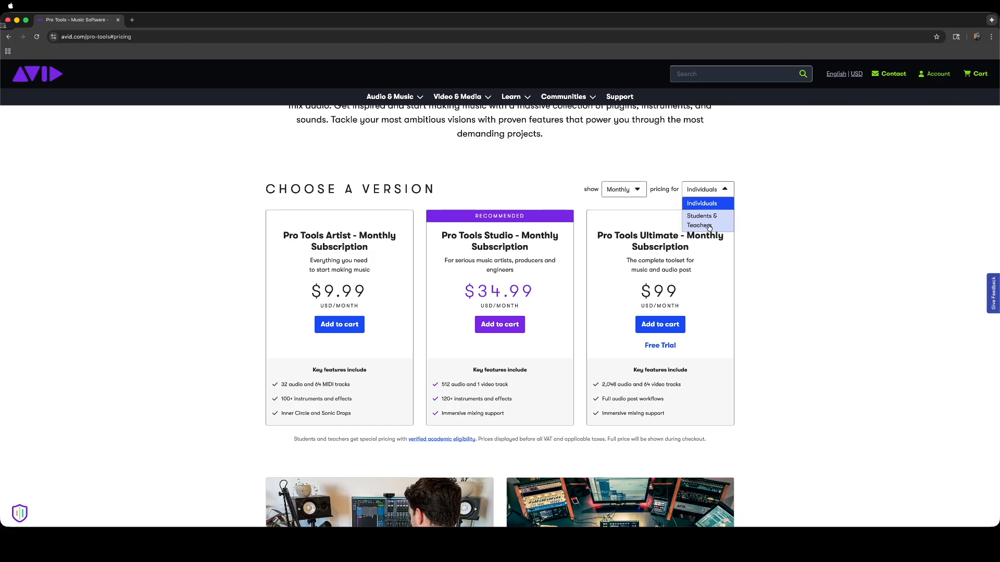
click(699, 223)
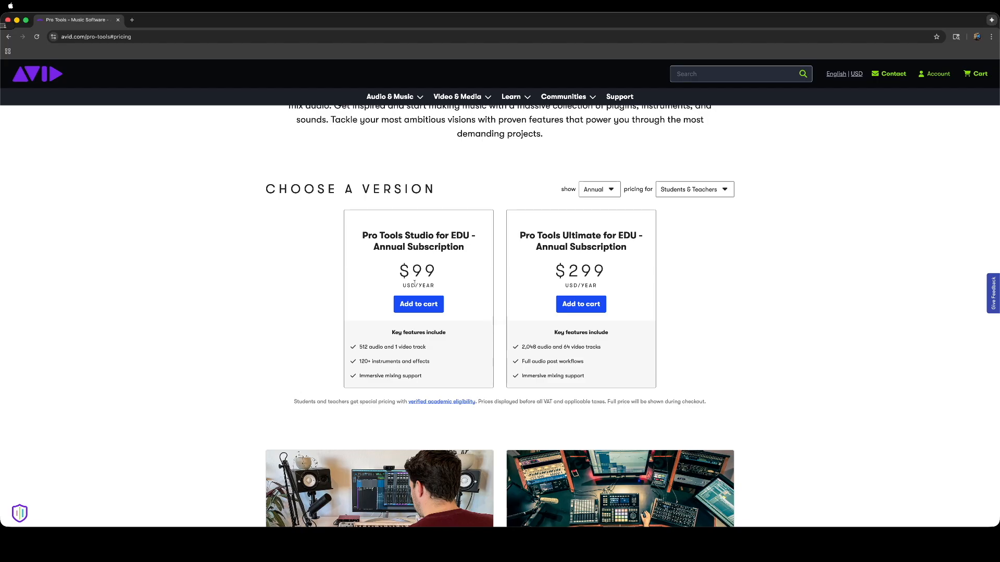
Switch back to Individuals pricing and add Pro Tools Studio to the cart.
scroll(420, 275, down, 1)
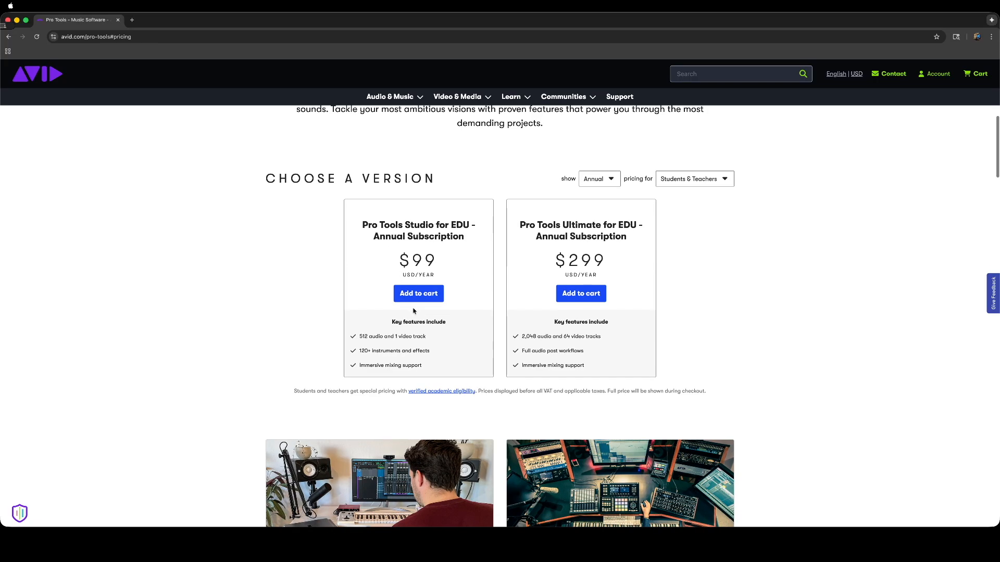
scroll(414, 311, down, 2)
scroll(414, 311, up, 3)
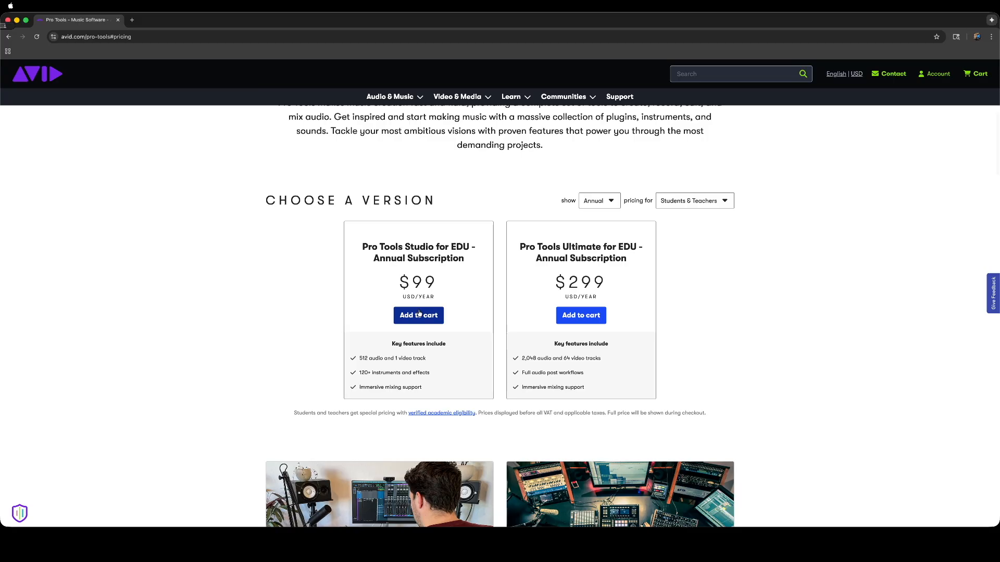
click(697, 201)
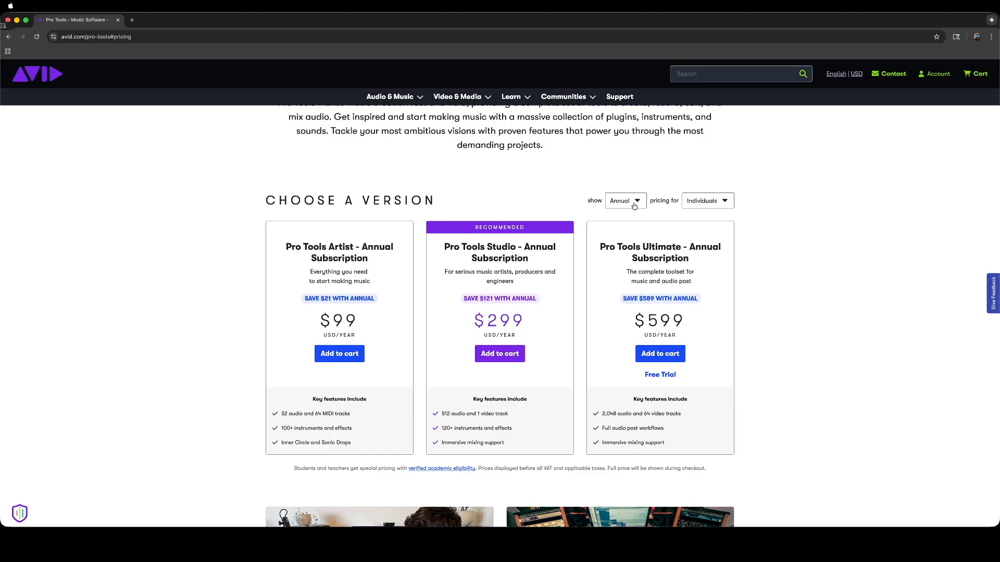
click(484, 358)
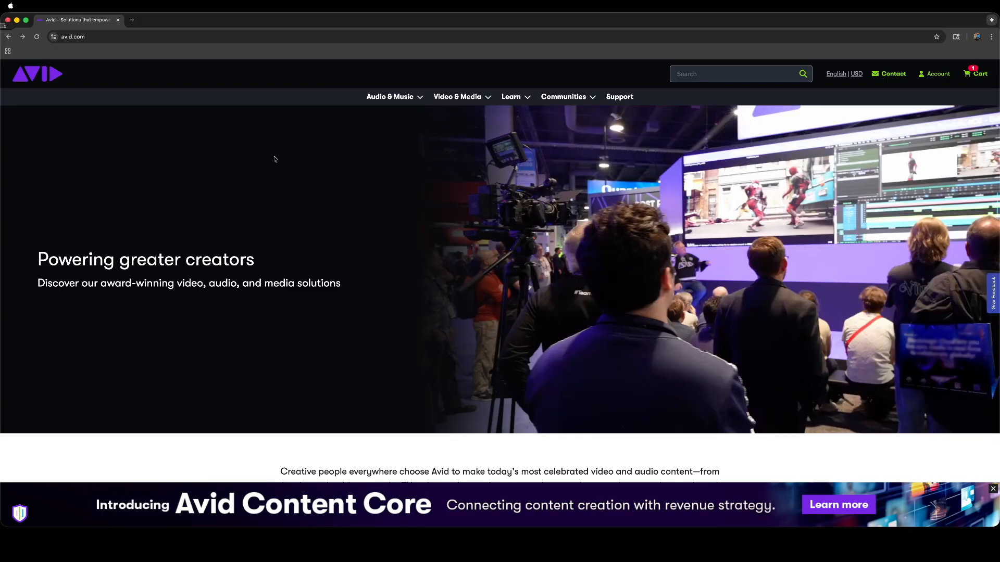
click(935, 75)
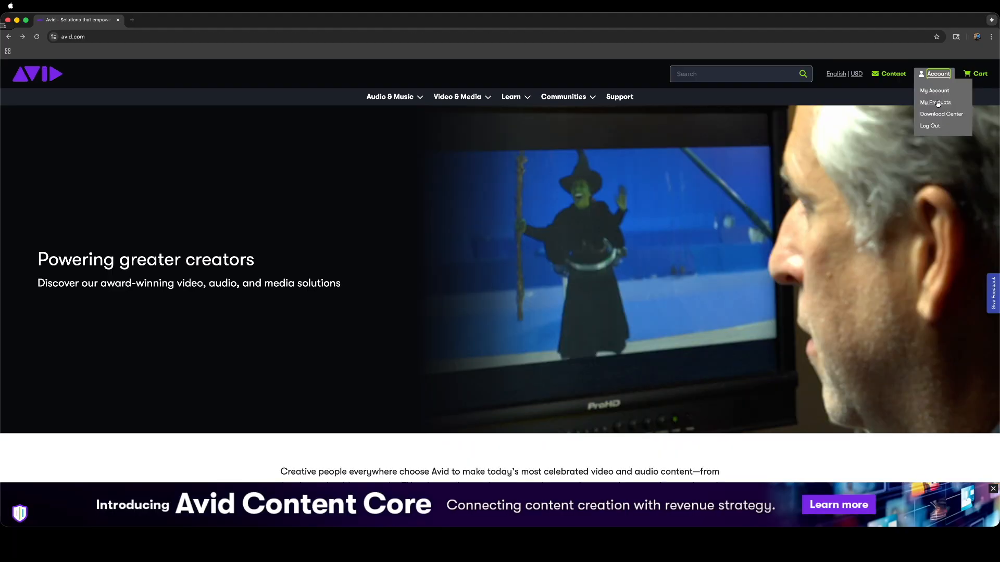
click(937, 103)
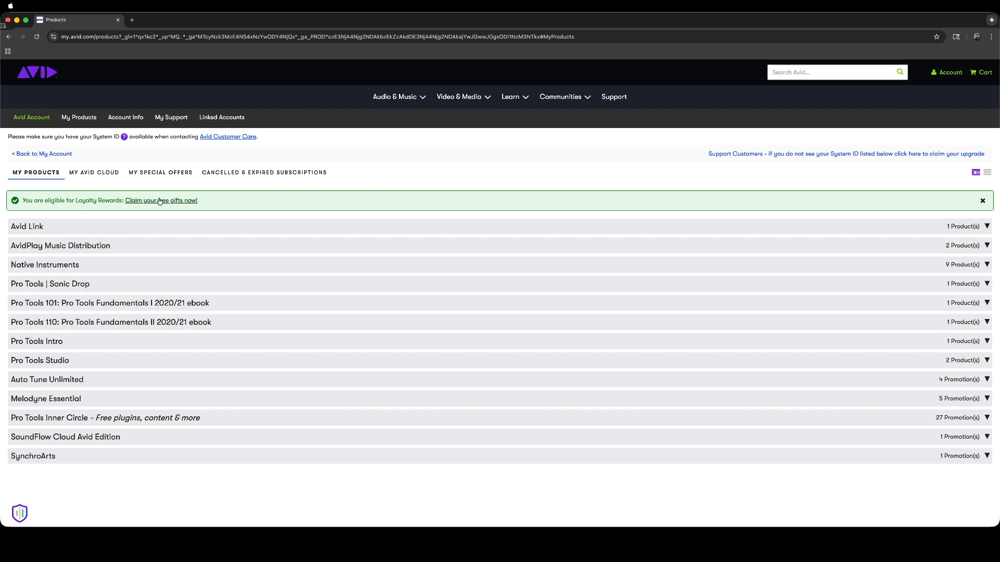
click(36, 360)
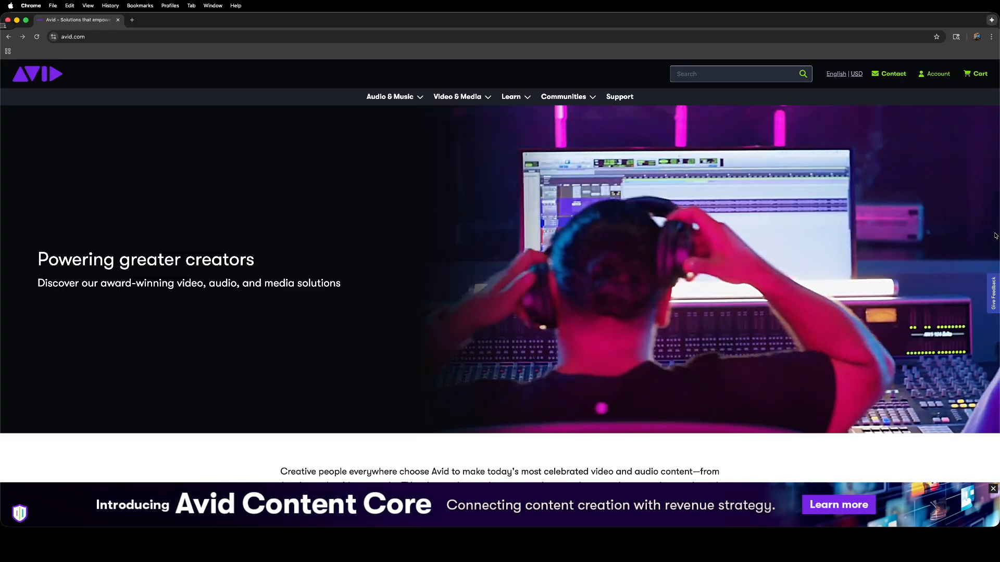
Open Pro_Tools_25.6.1_Mac.dmg from Chrome's Downloads list.
click(991, 37)
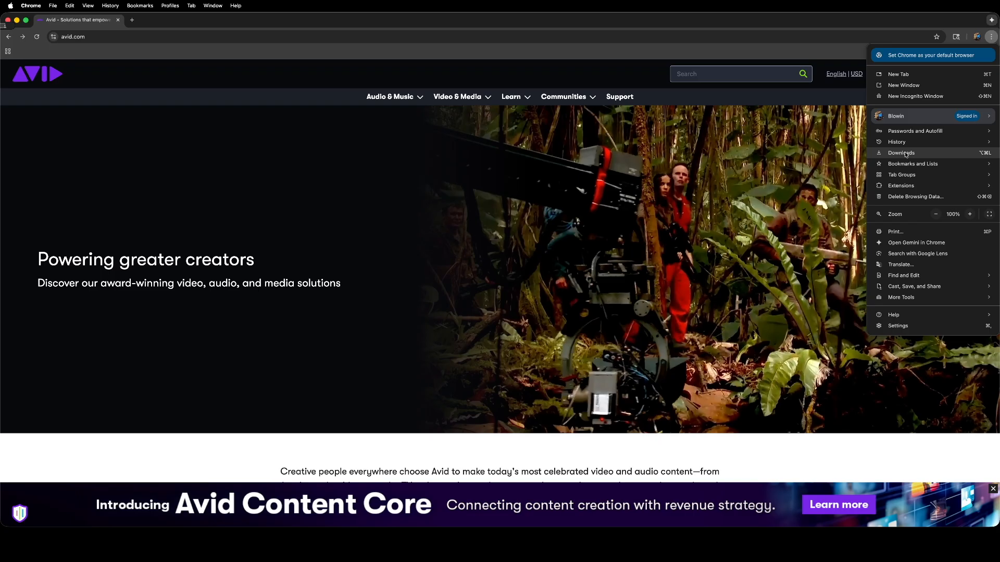
click(905, 154)
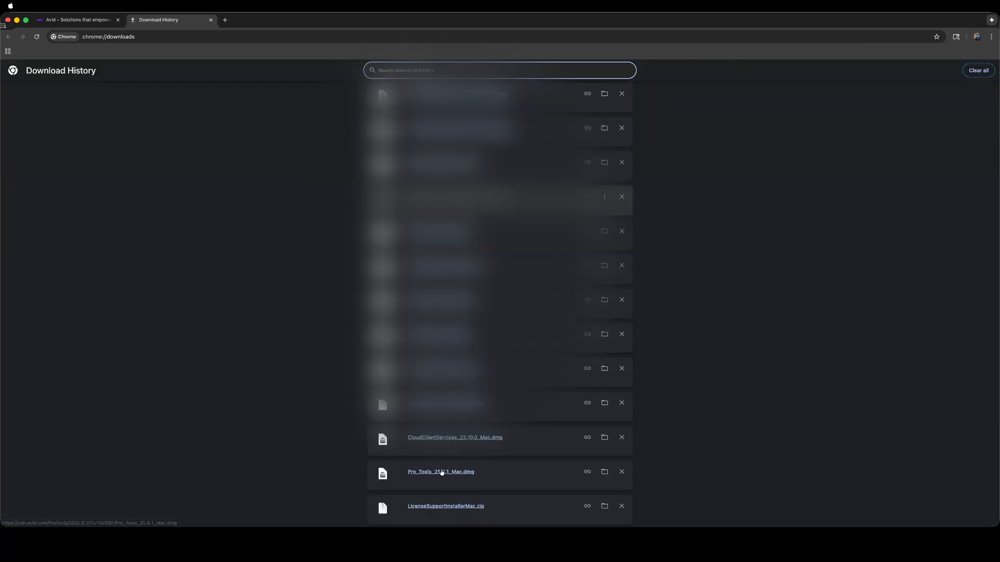
double_click(452, 474)
click(454, 473)
click(445, 472)
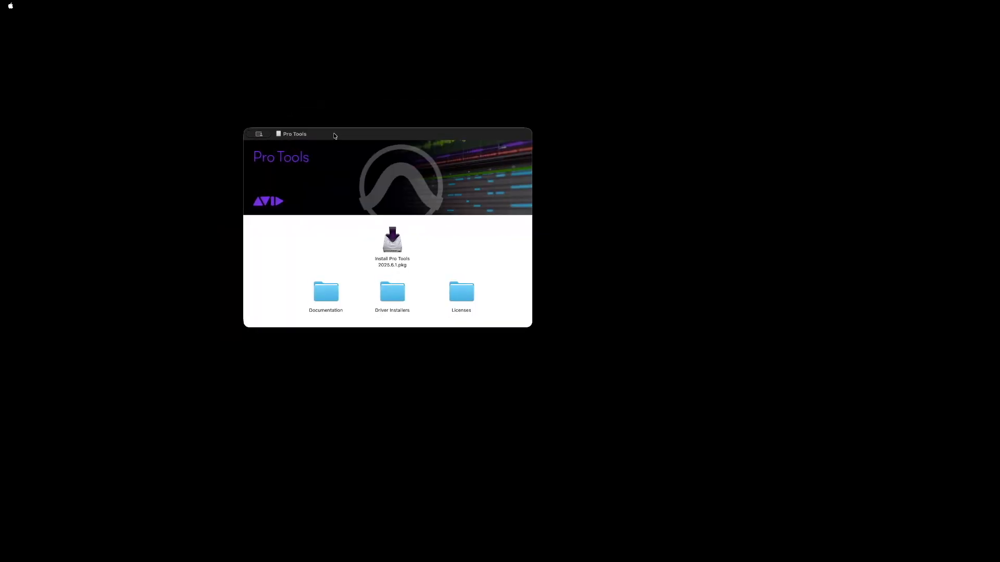
Launch Install Pro Tools 2025.6.1.pkg from the mounted disk image window.
drag(335, 136, 256, 91)
click(312, 203)
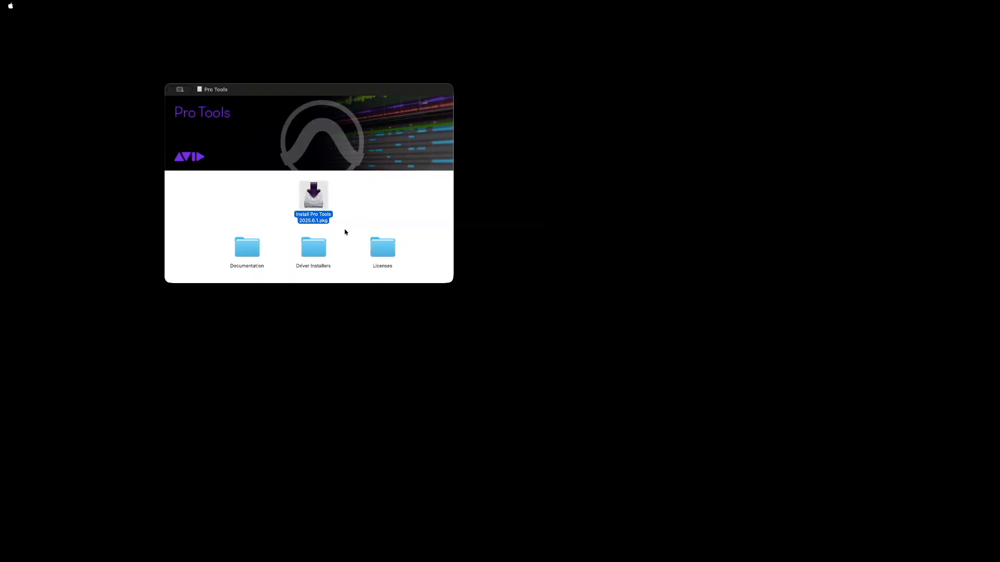
double_click(331, 204)
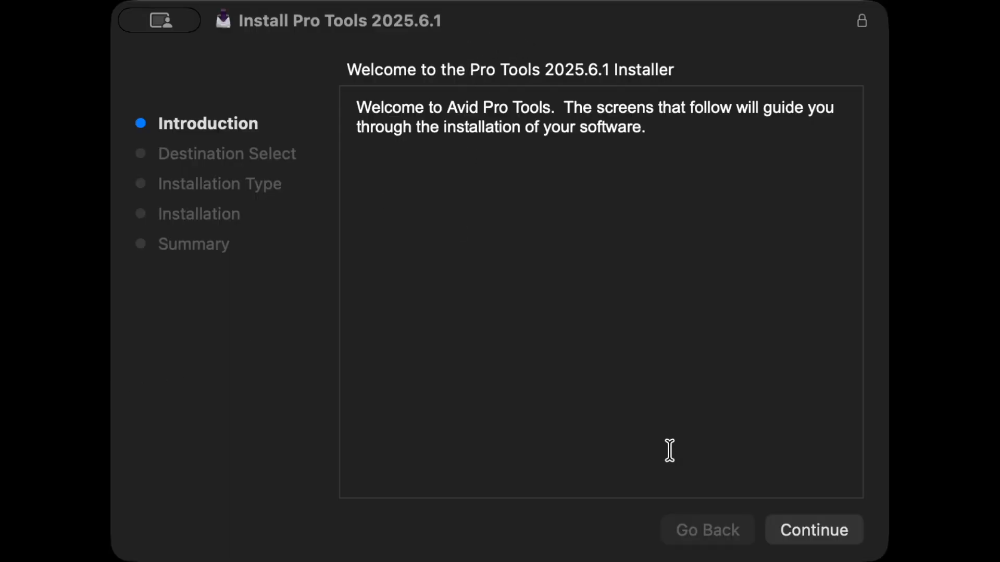
Continue past the Introduction, install for all users, and start the installation.
click(798, 531)
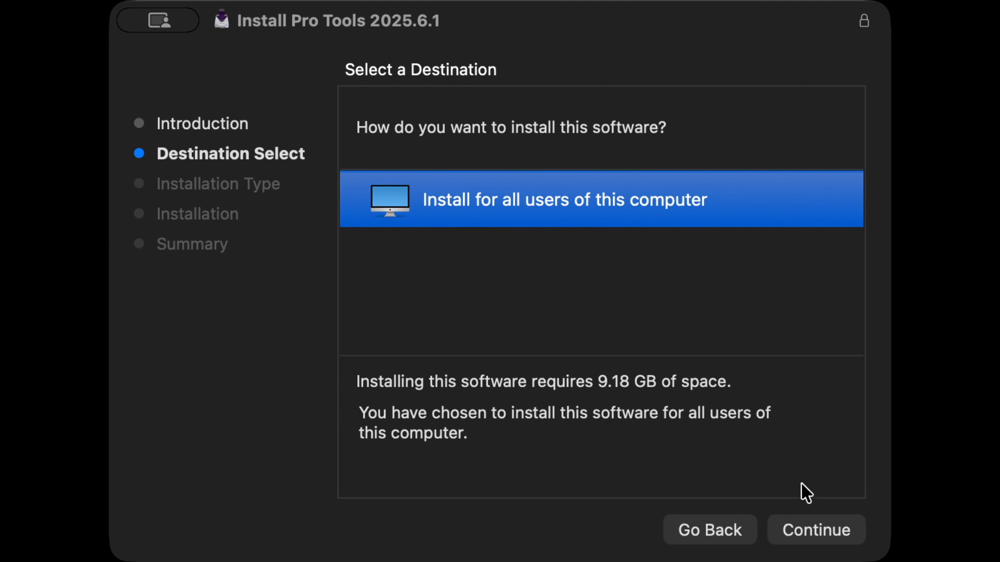
click(820, 537)
click(819, 535)
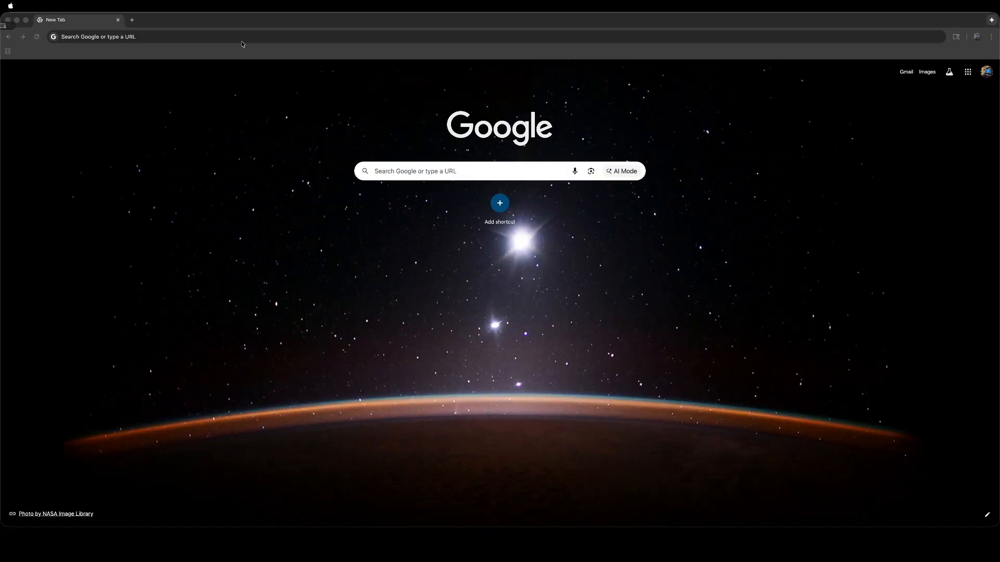
Browse the iLok USB store page, then return home and open Create Free Account.
click(244, 38)
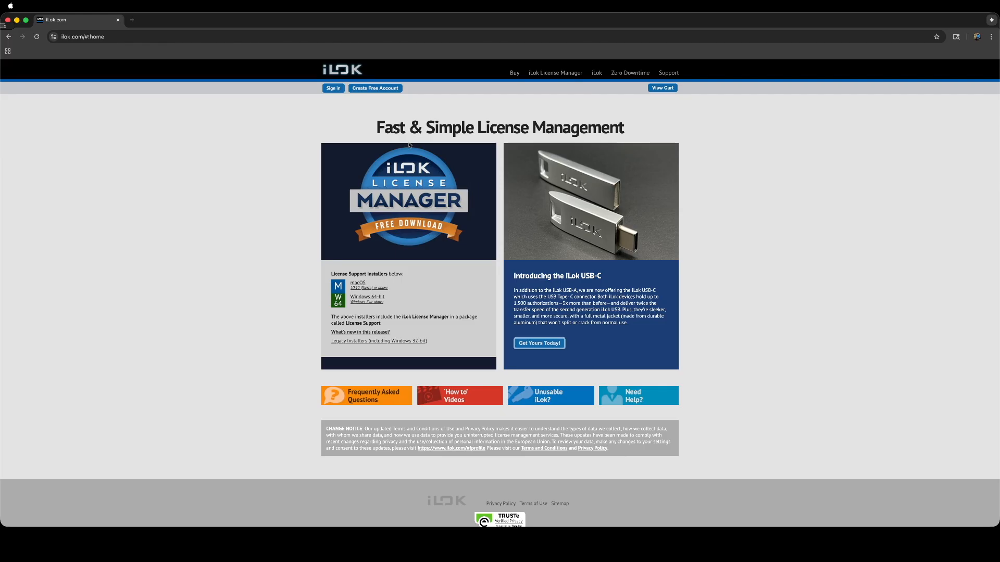
click(512, 74)
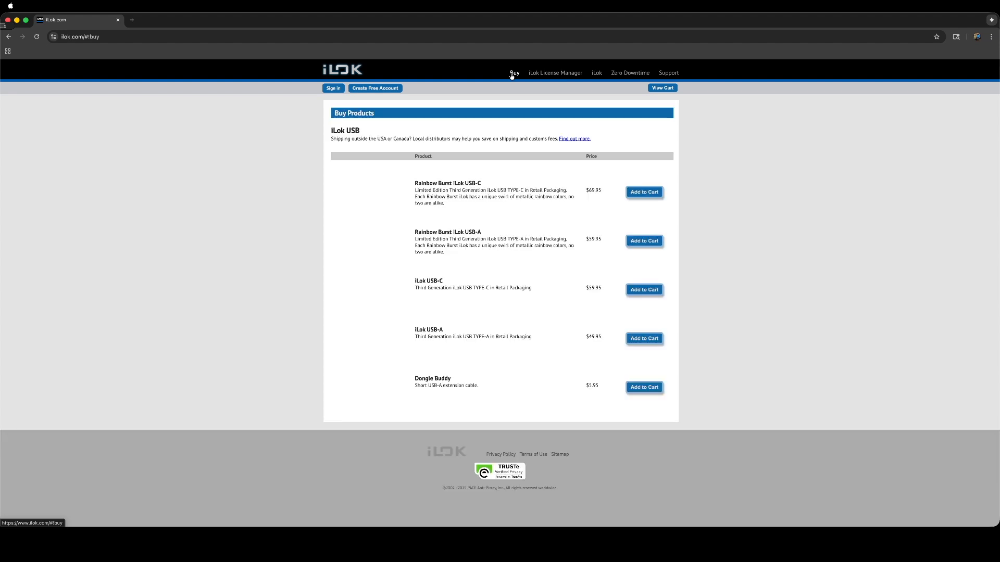
scroll(603, 296, down, 2)
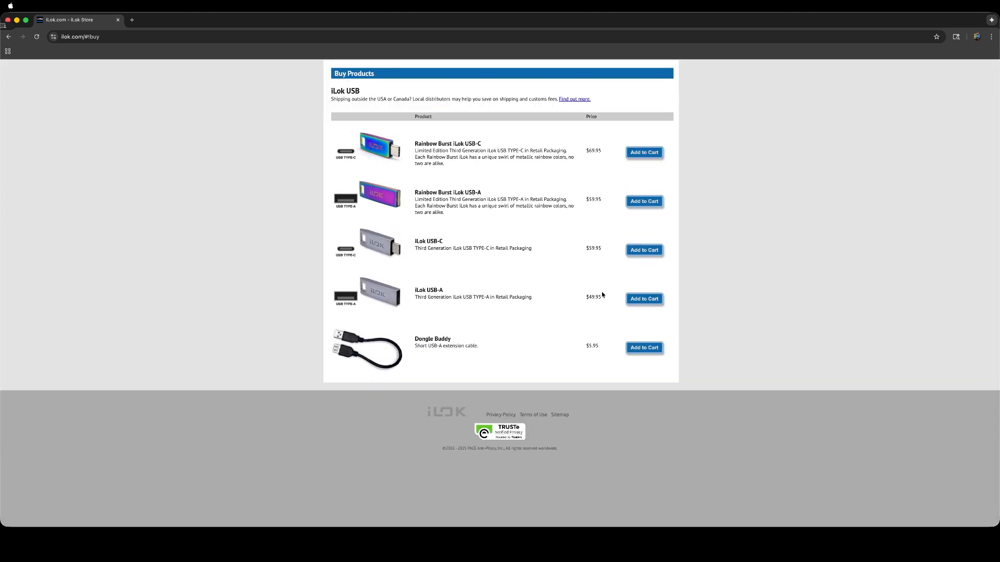
scroll(602, 295, up, 2)
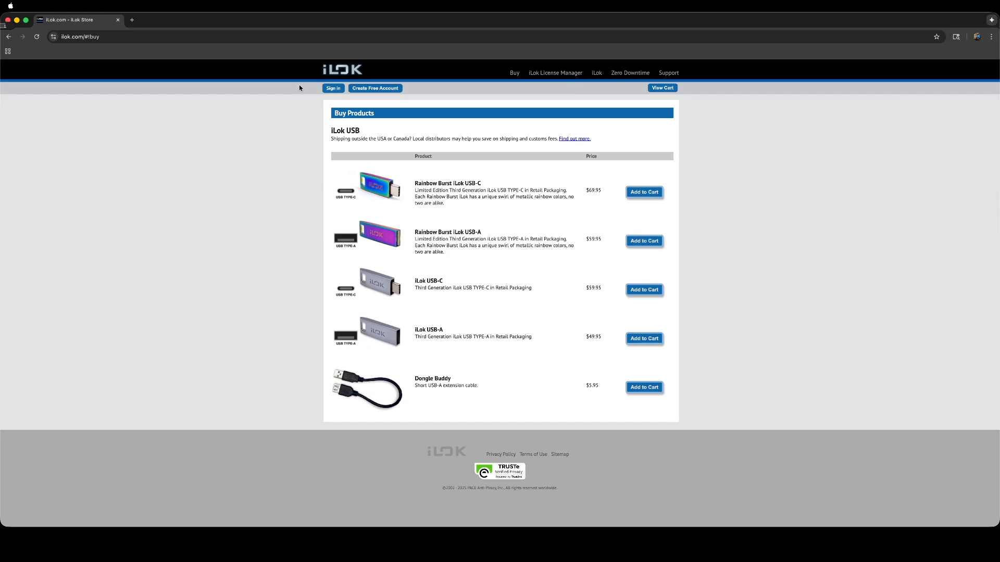
click(8, 37)
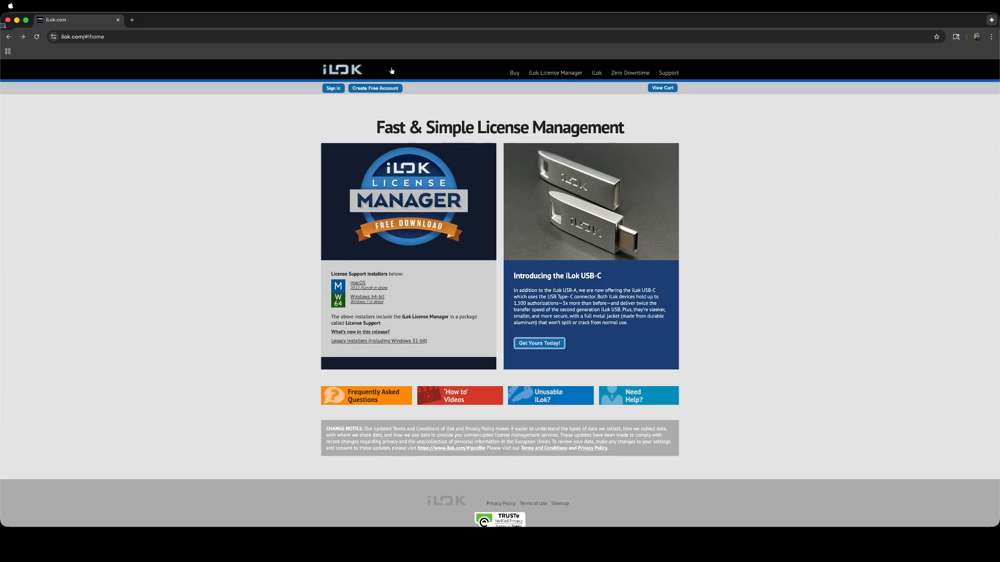
click(375, 88)
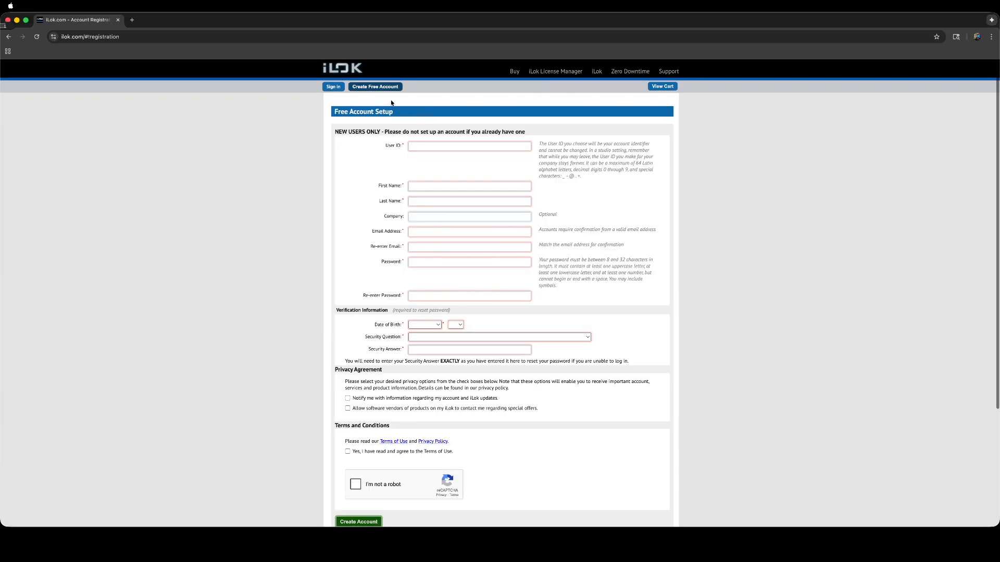
Enter the first name, last name and e-mail address in the iLok registration form.
click(449, 188)
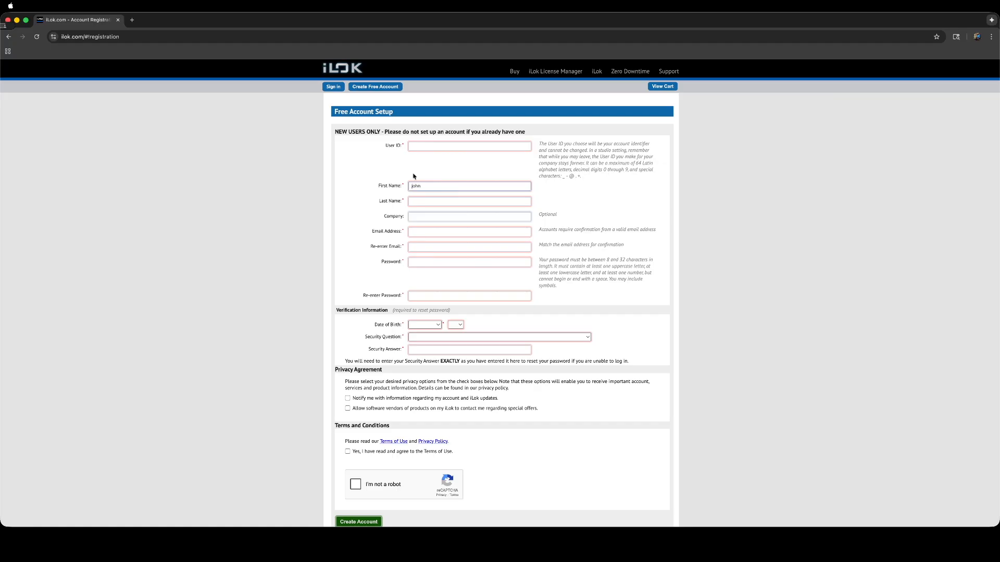
key(Tab)
text(doe)
click(419, 232)
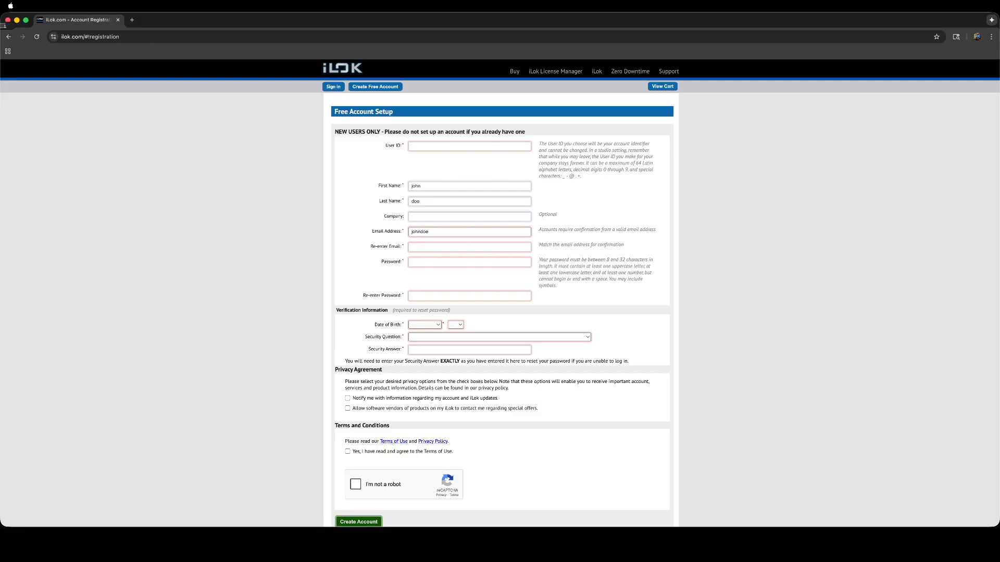
scroll(423, 269, down, 3)
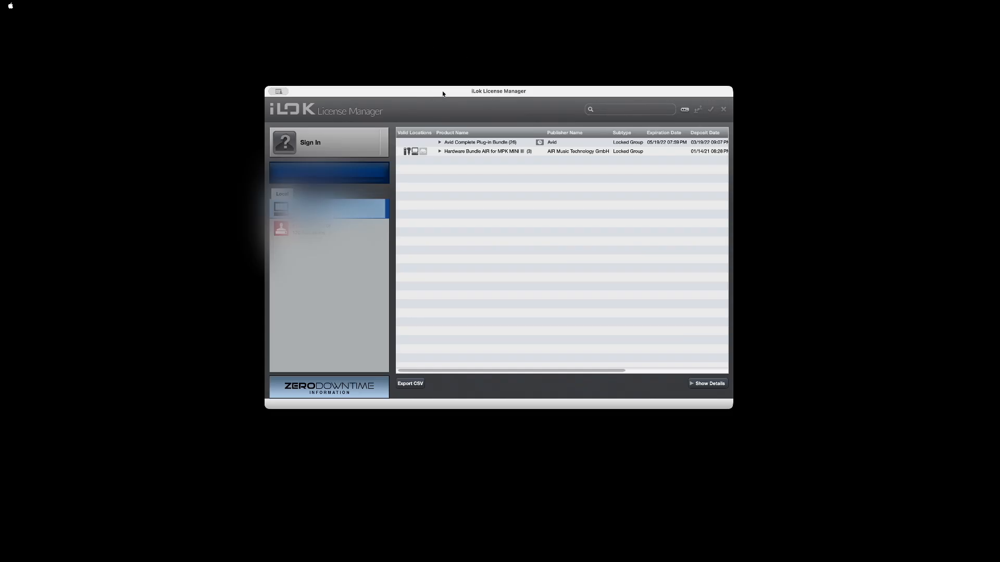
Nudge the License Manager window up and cancel the Sign In dialog.
drag(442, 94, 442, 87)
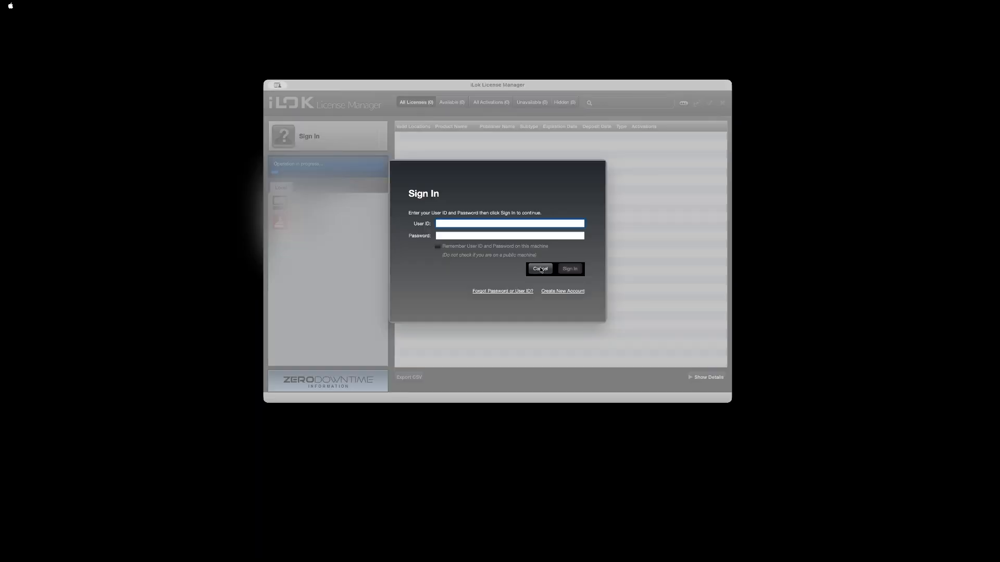
click(540, 268)
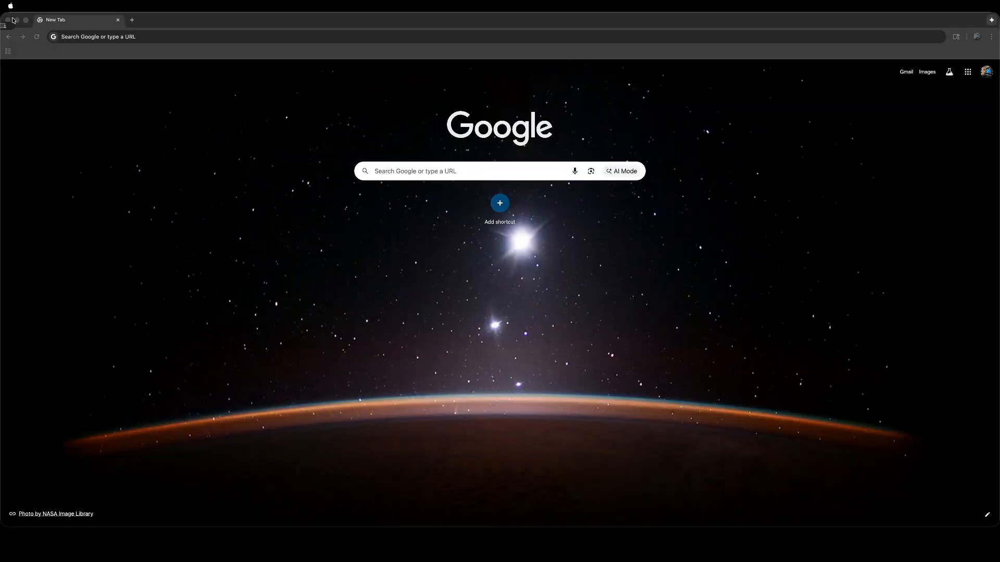
Load my.avid.com and check that the Linked iLok Account card shows Linked status.
click(155, 37)
text(my.avid)
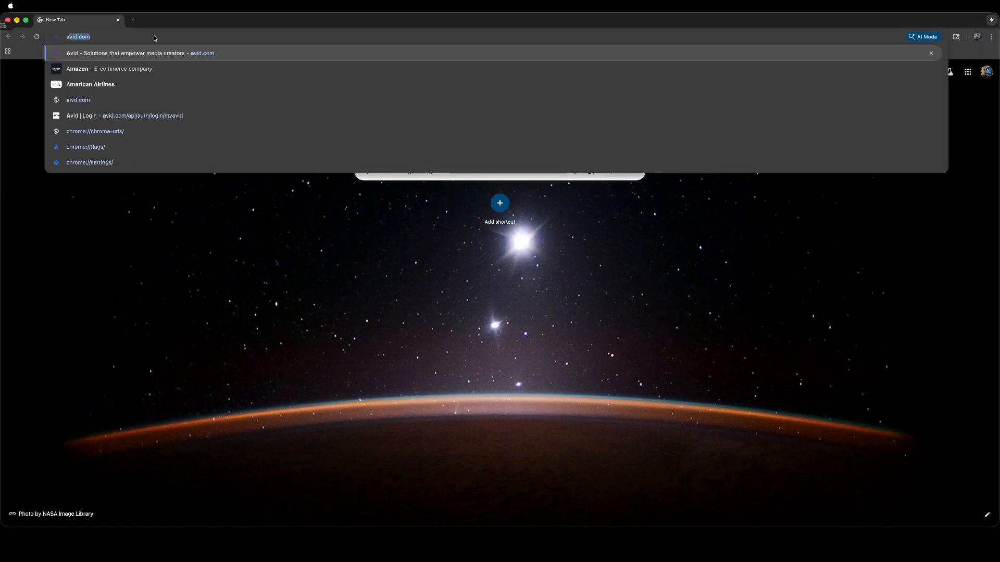
key(Return)
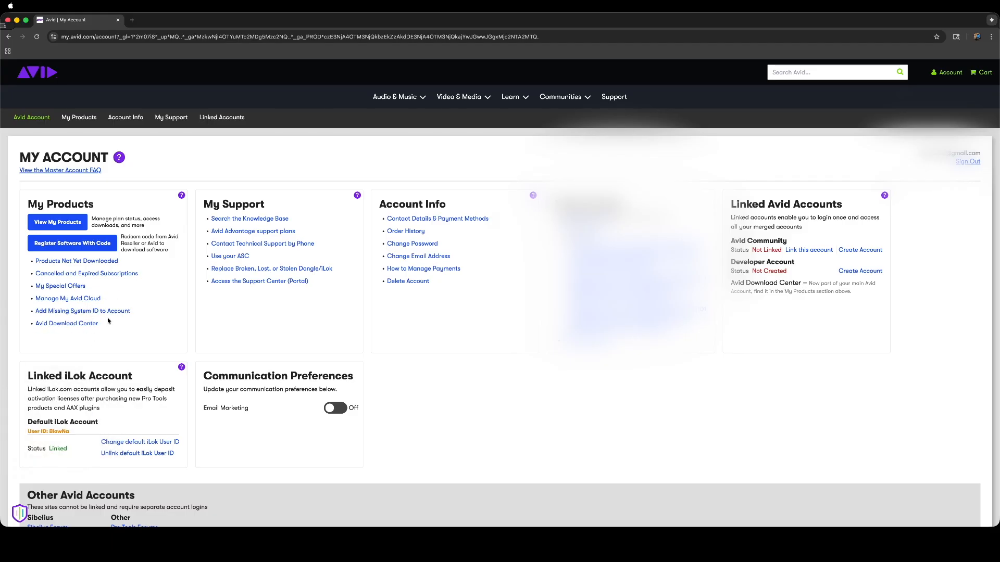
scroll(104, 333, down, 3)
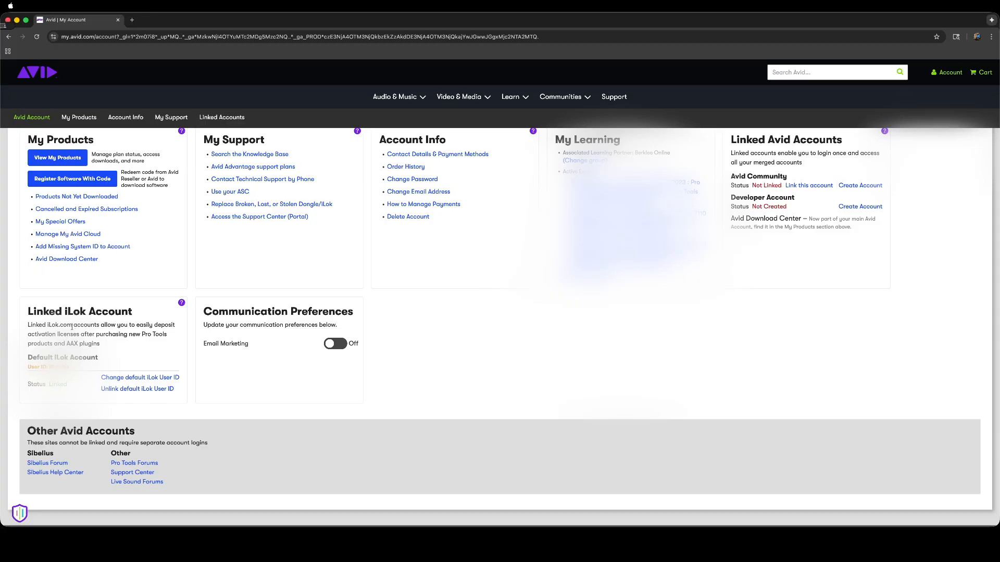
scroll(49, 368, down, 1)
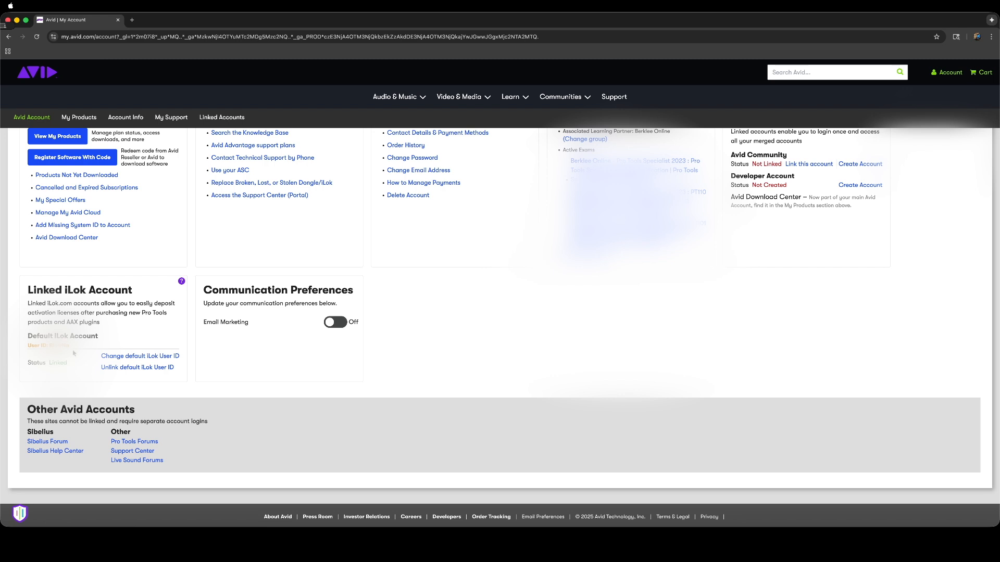
scroll(73, 353, up, 1)
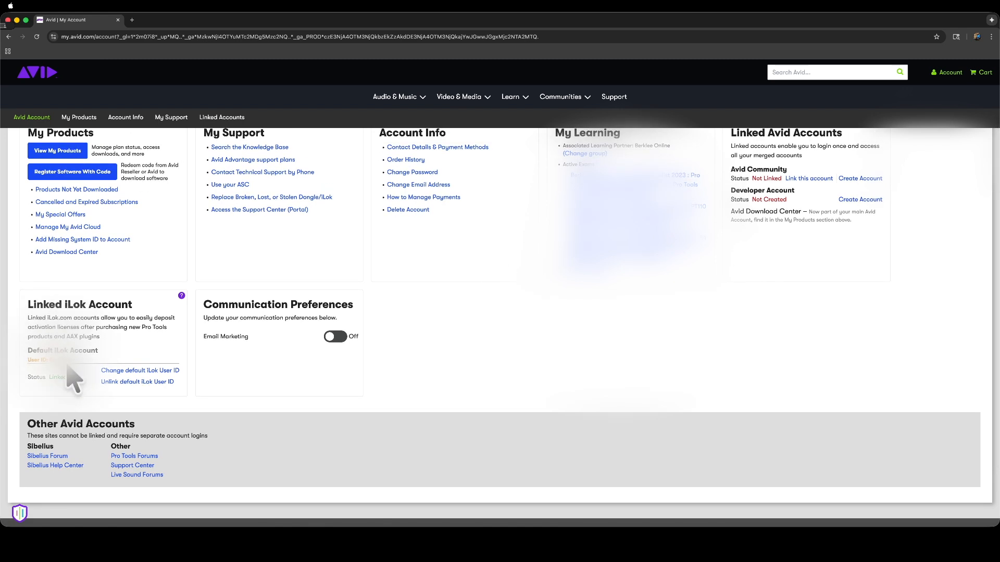
scroll(63, 386, up, 1)
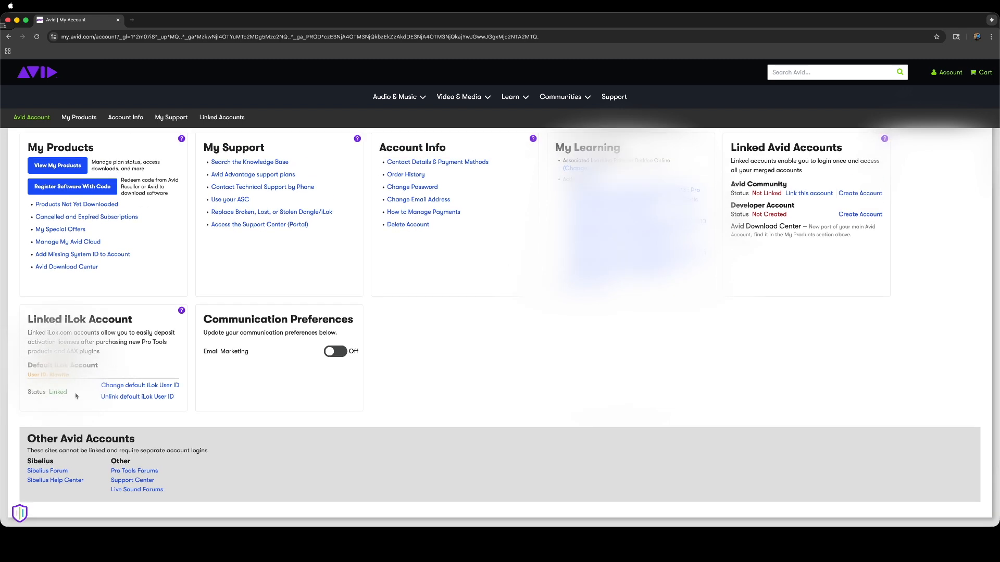
drag(76, 397, 25, 395)
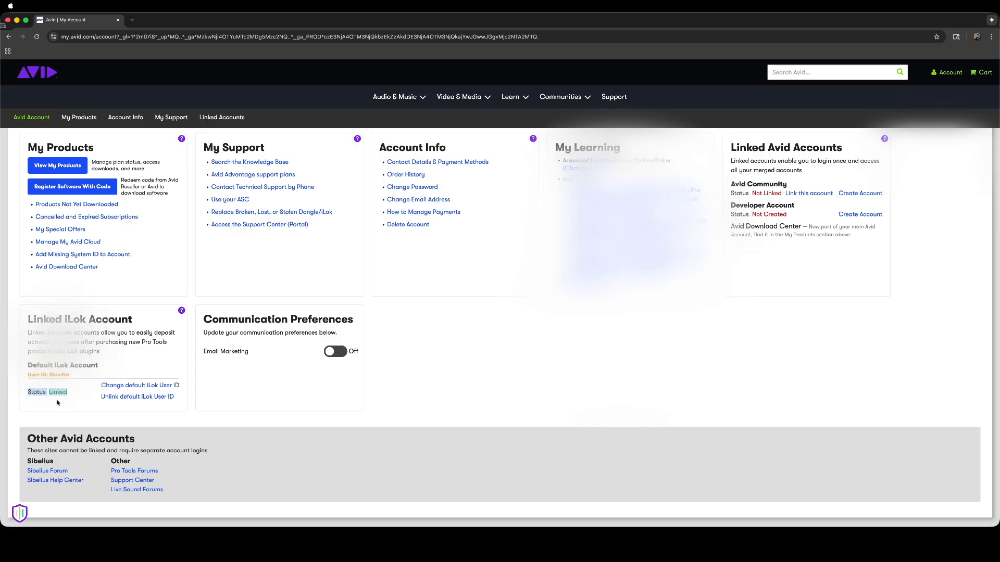
scroll(60, 401, down, 2)
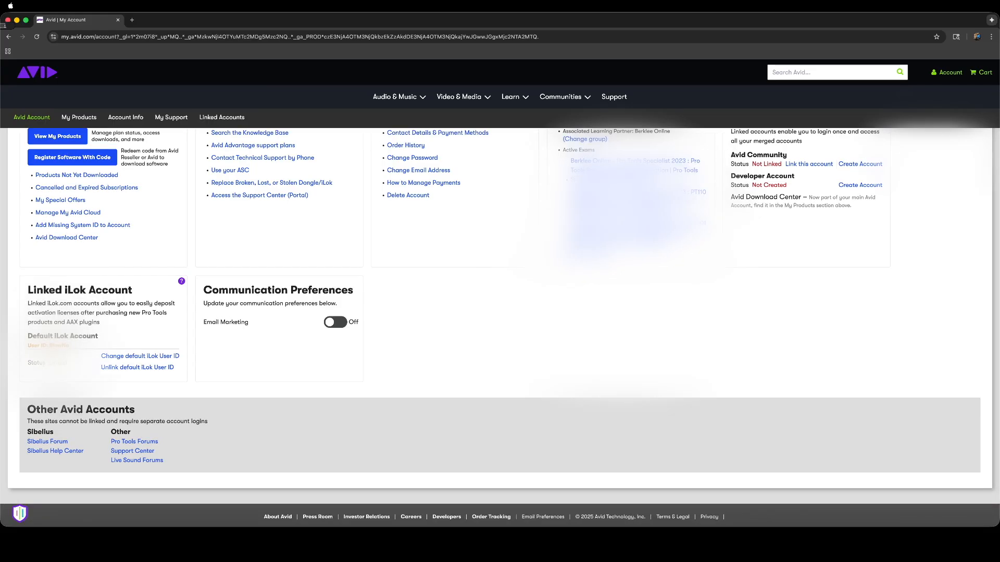
scroll(85, 398, up, 2)
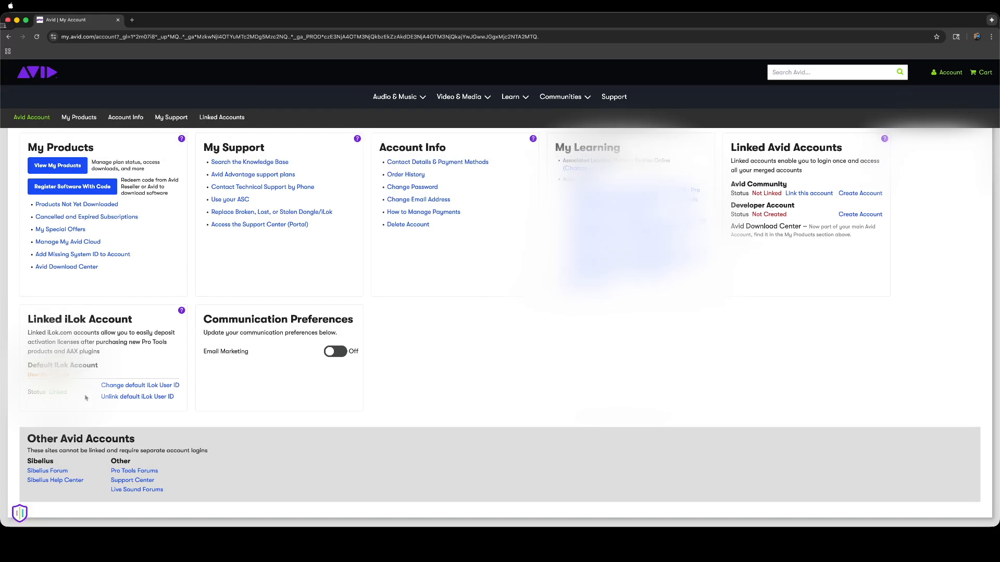
scroll(87, 398, up, 4)
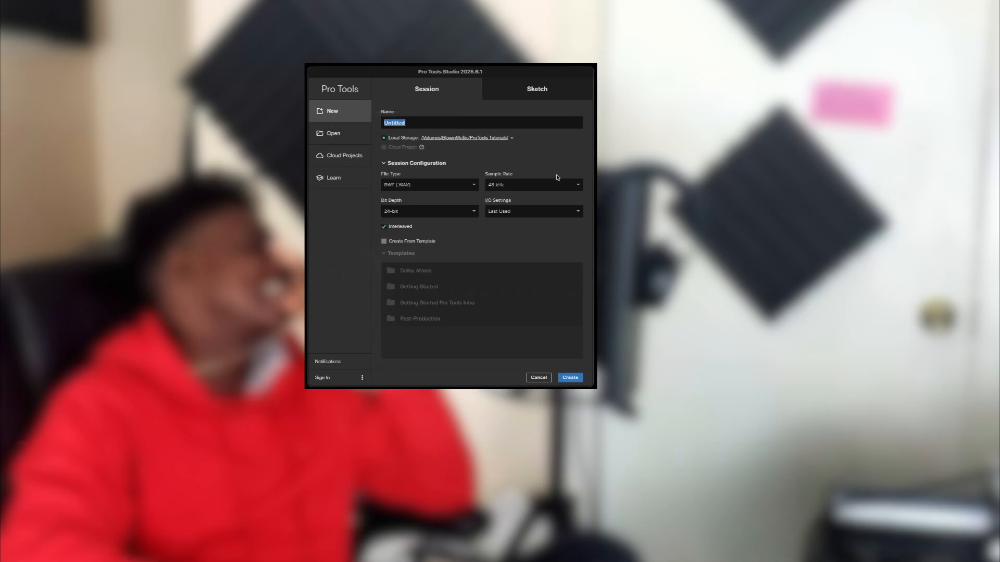
click(339, 139)
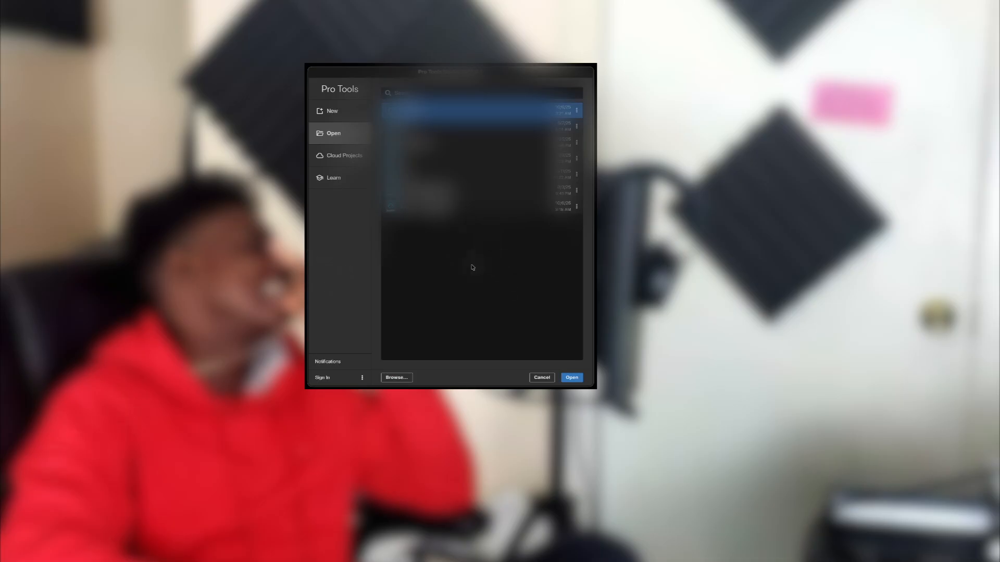
click(394, 380)
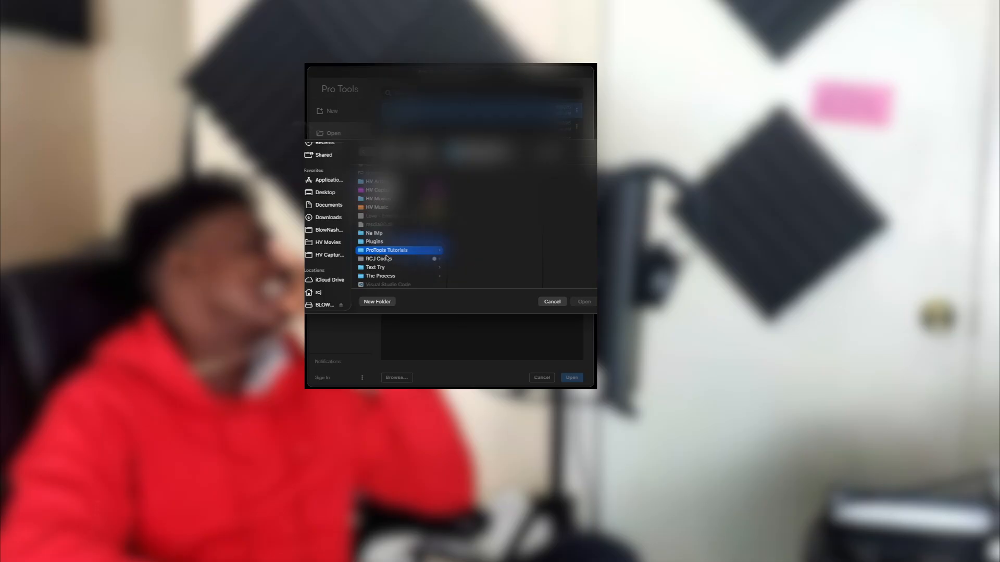
click(552, 302)
click(334, 156)
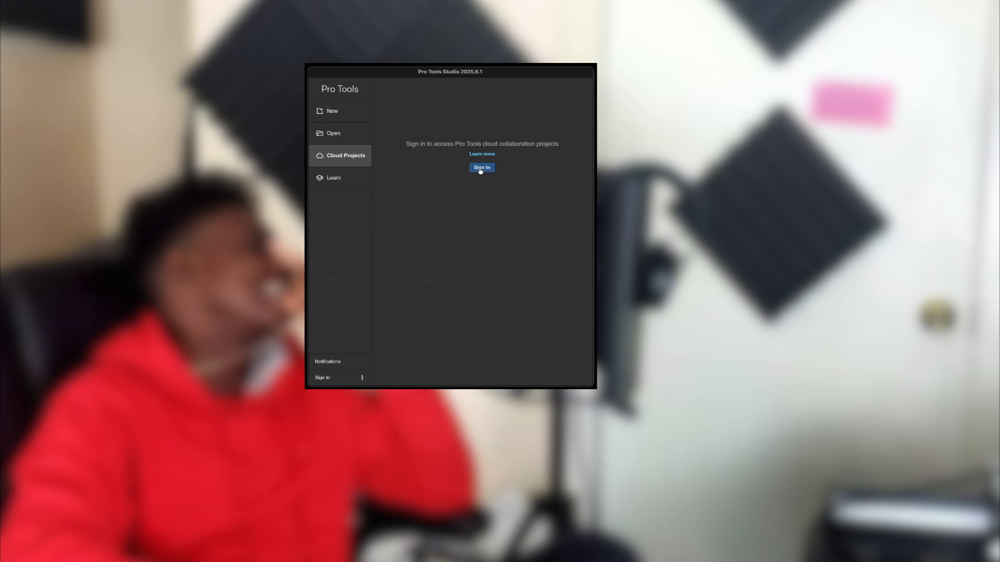
click(329, 178)
scroll(453, 221, down, 5)
scroll(452, 221, up, 5)
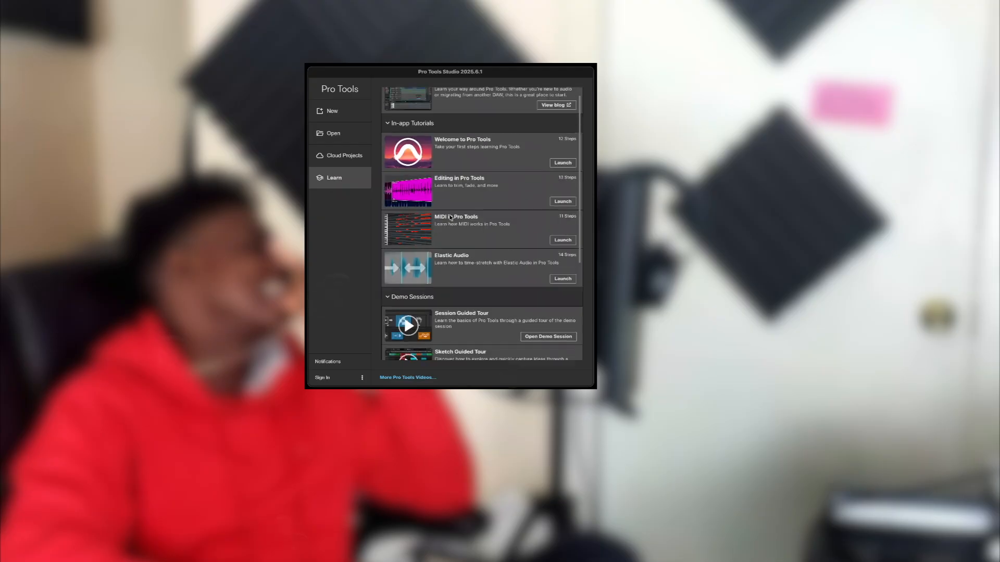
key(super+n)
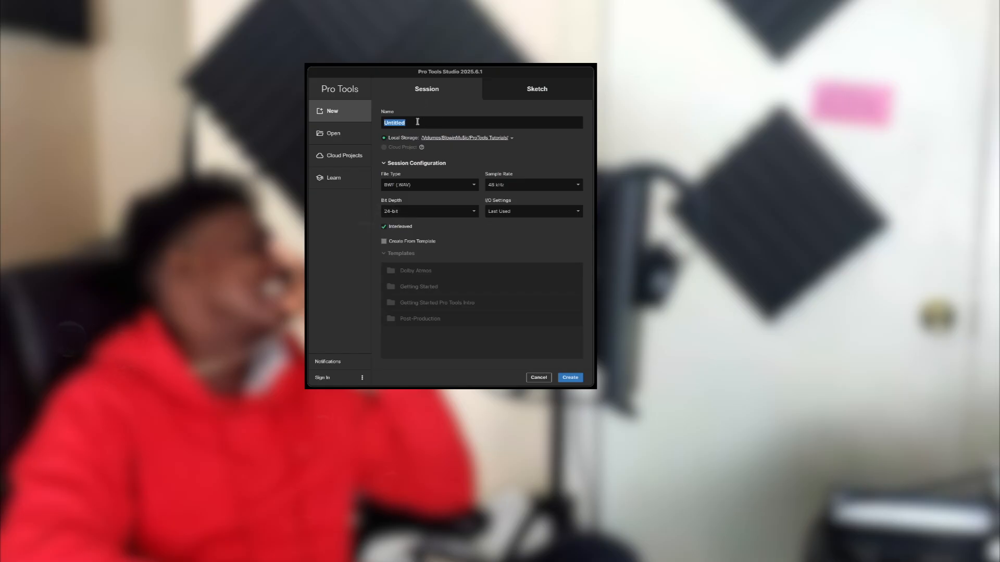
Name the new session 'ProTools Tutos' after glancing at the cloud projects page.
text(ProTools Tutos)
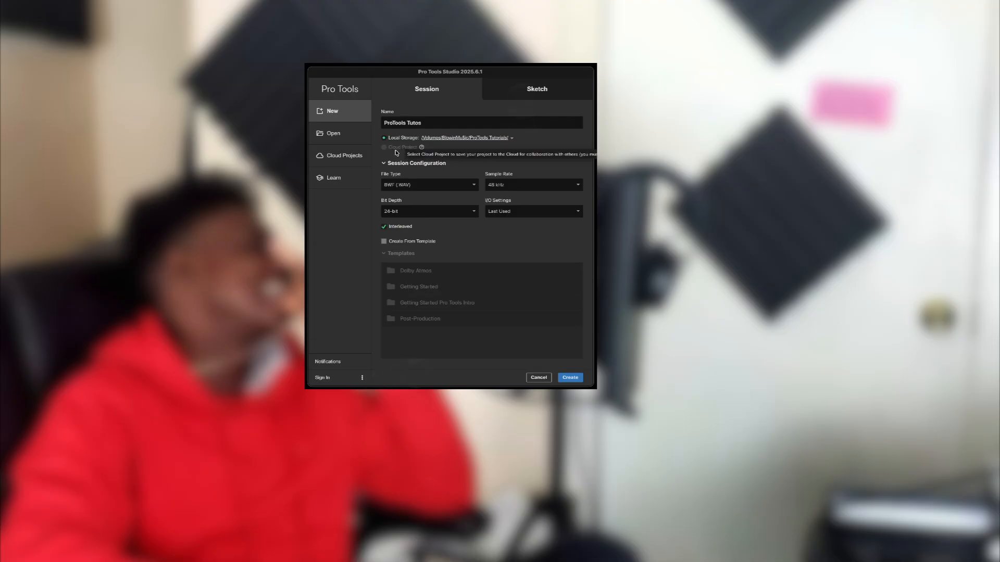
click(343, 156)
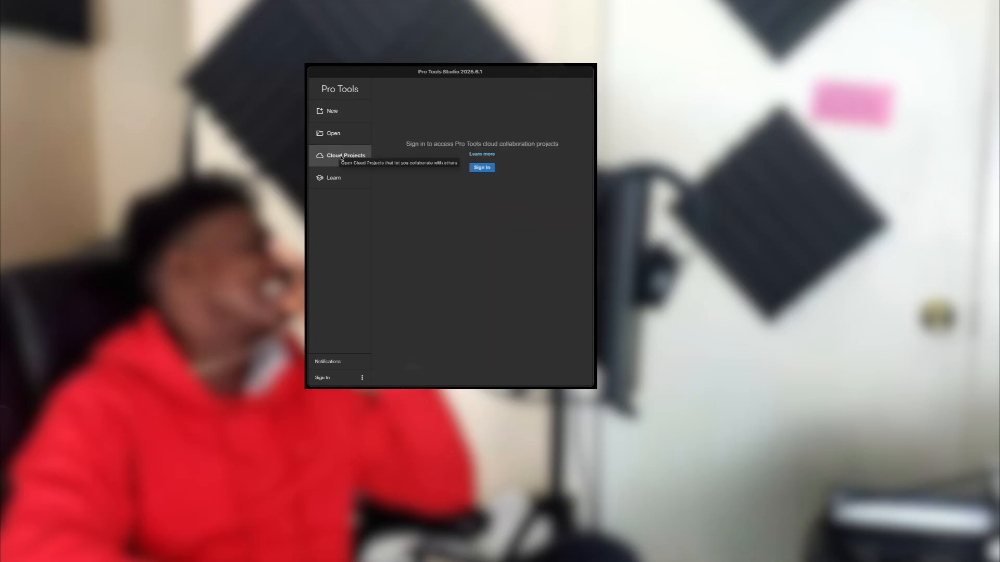
click(332, 111)
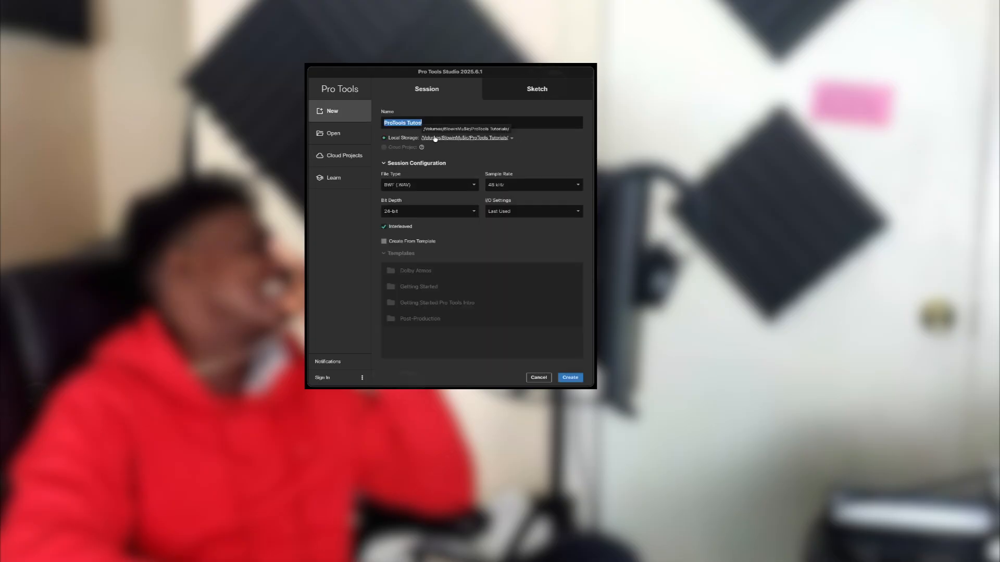
Choose the ProTools Tutorials folder as the session's save location.
click(513, 140)
click(494, 170)
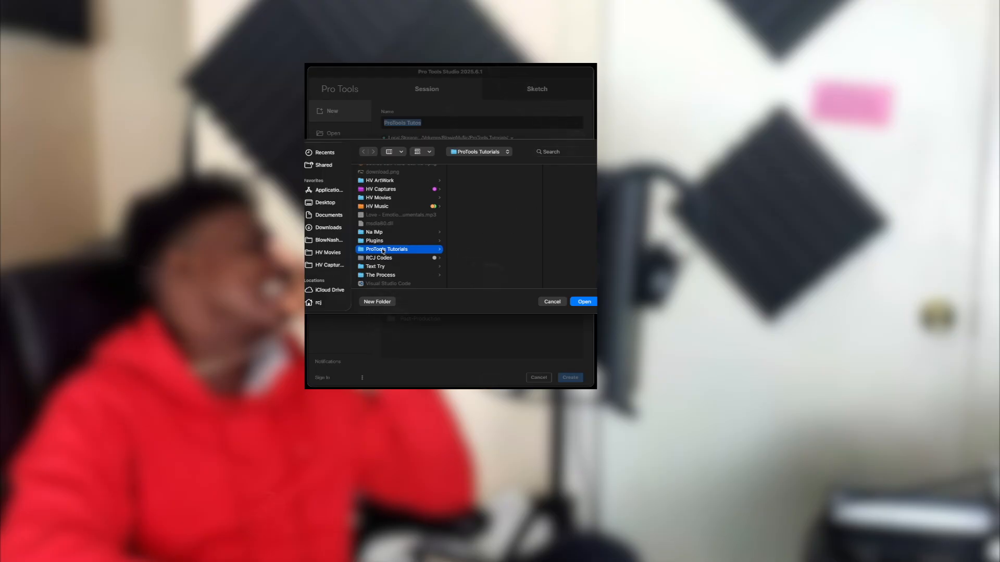
click(584, 302)
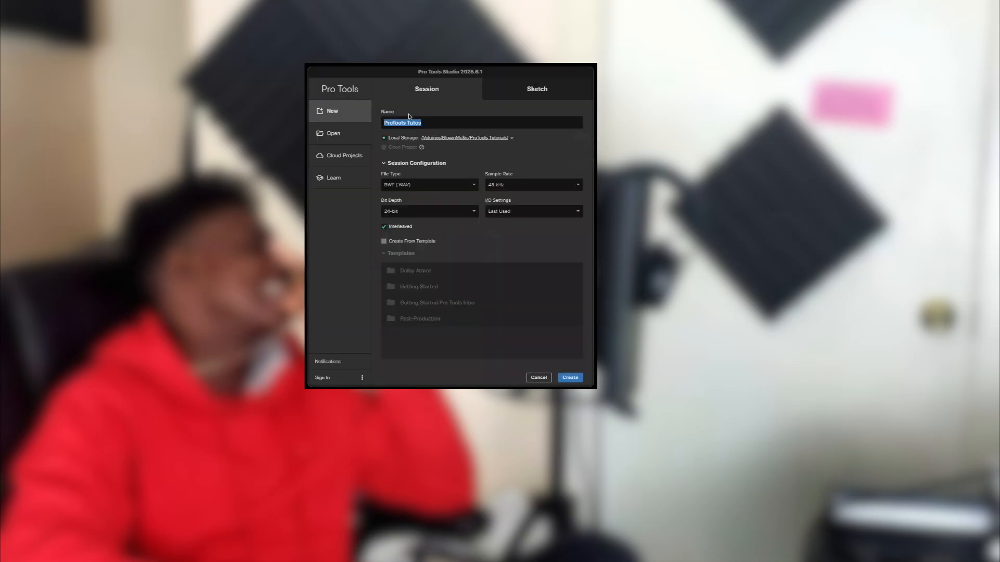
click(511, 138)
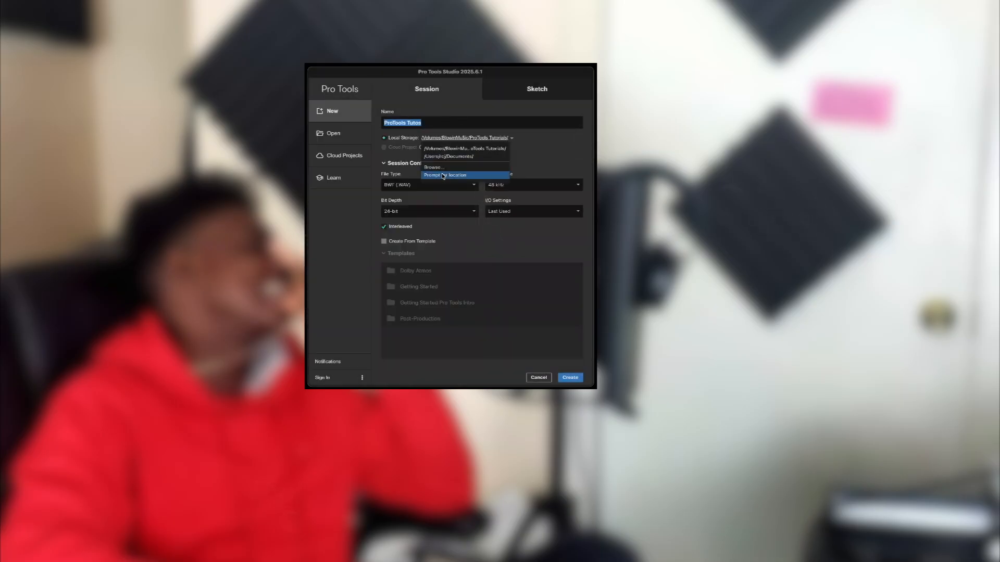
click(453, 176)
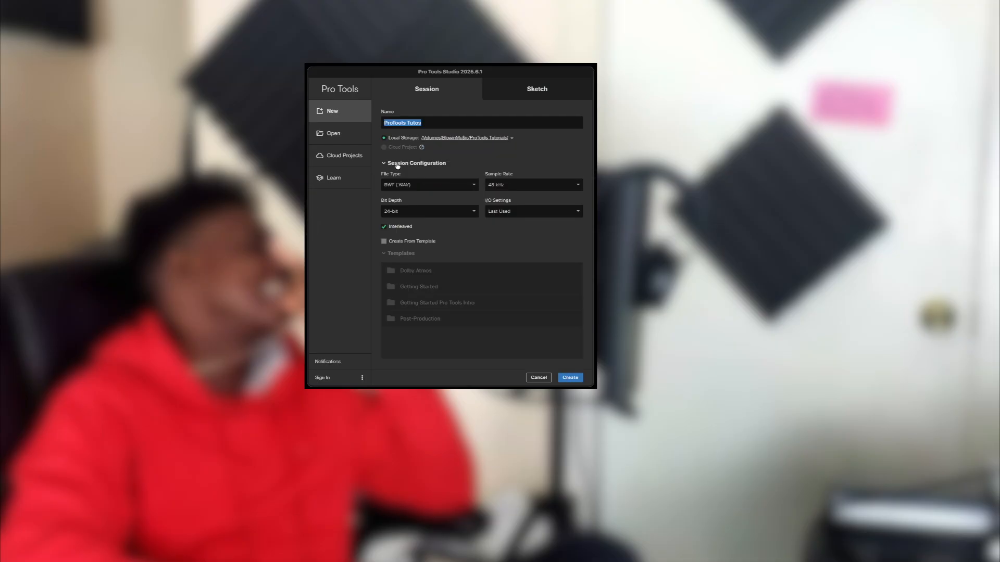
Keep BWF (.WAV) file type, set 44.1 kHz sample rate, and keep 24-bit depth.
click(405, 185)
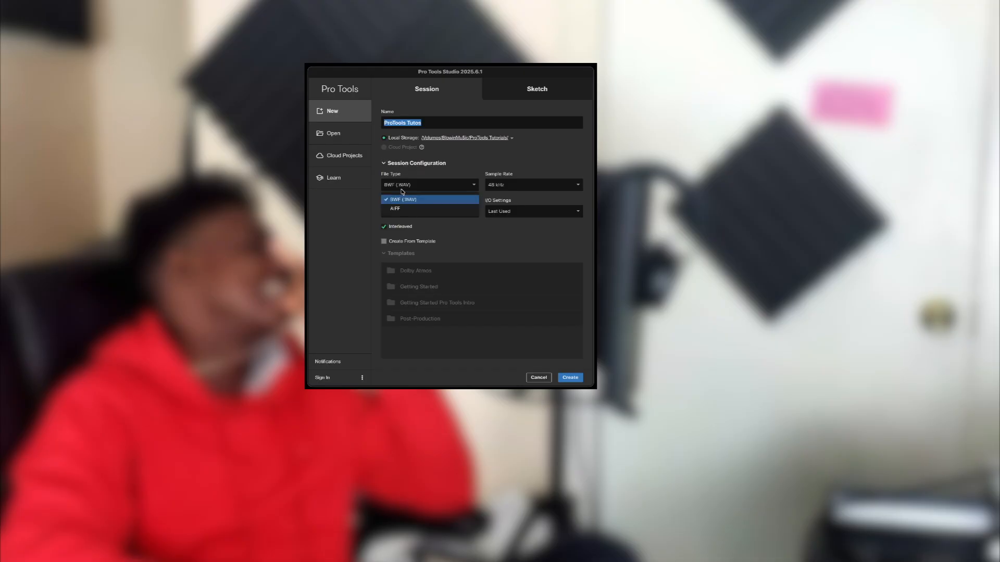
click(411, 200)
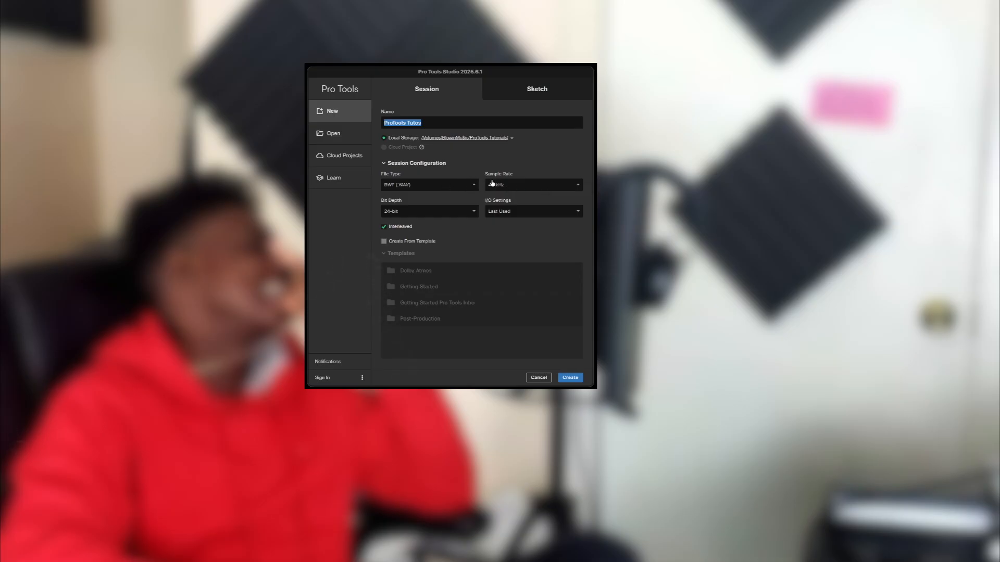
click(514, 185)
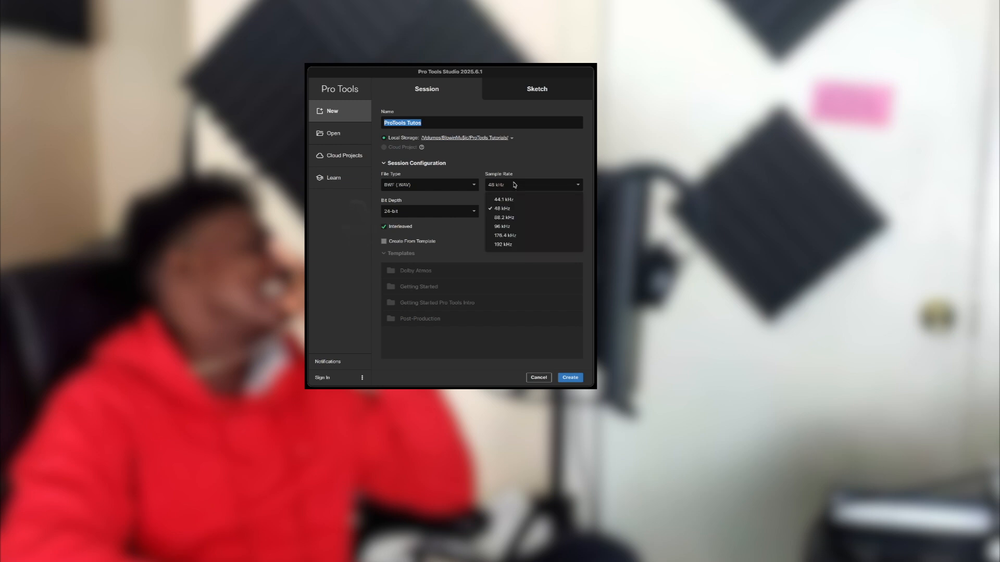
click(509, 201)
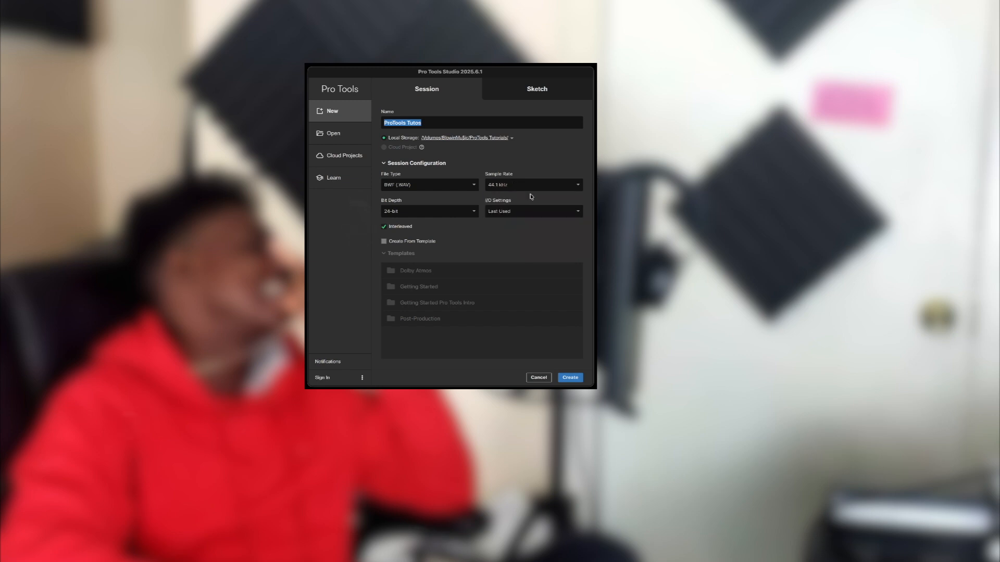
click(474, 211)
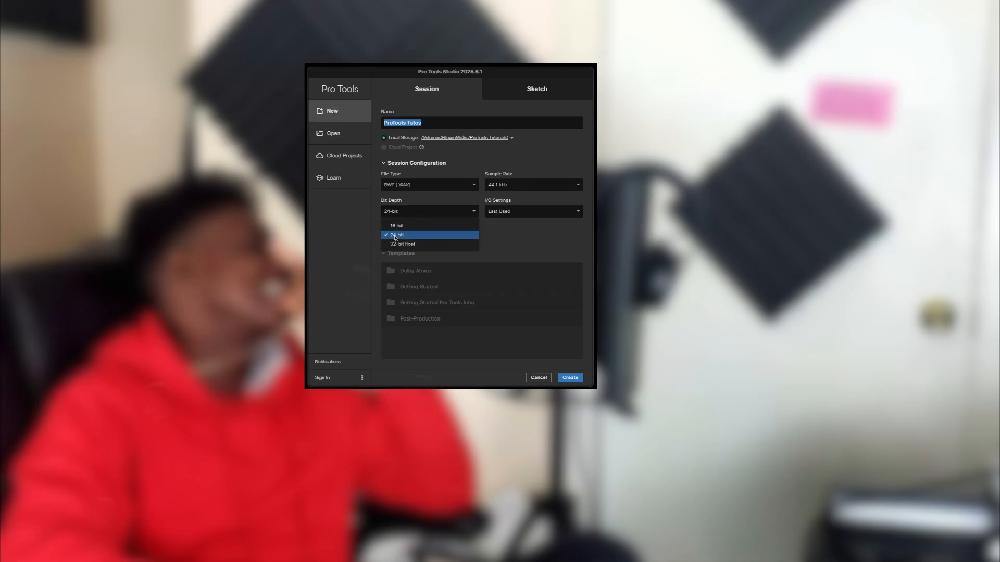
click(489, 237)
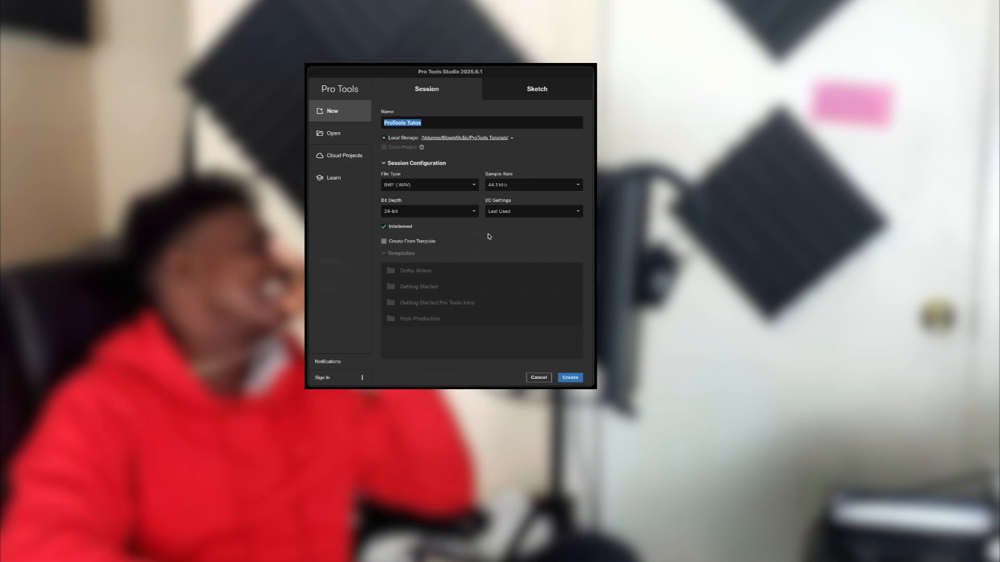
Leave I/O Settings at Last Used and enable Create From Template.
click(524, 212)
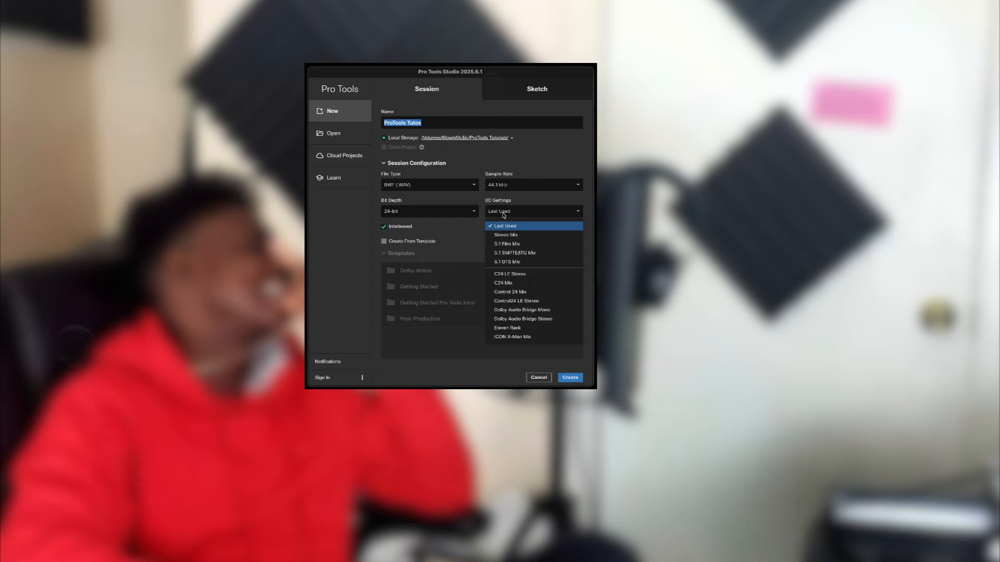
click(507, 235)
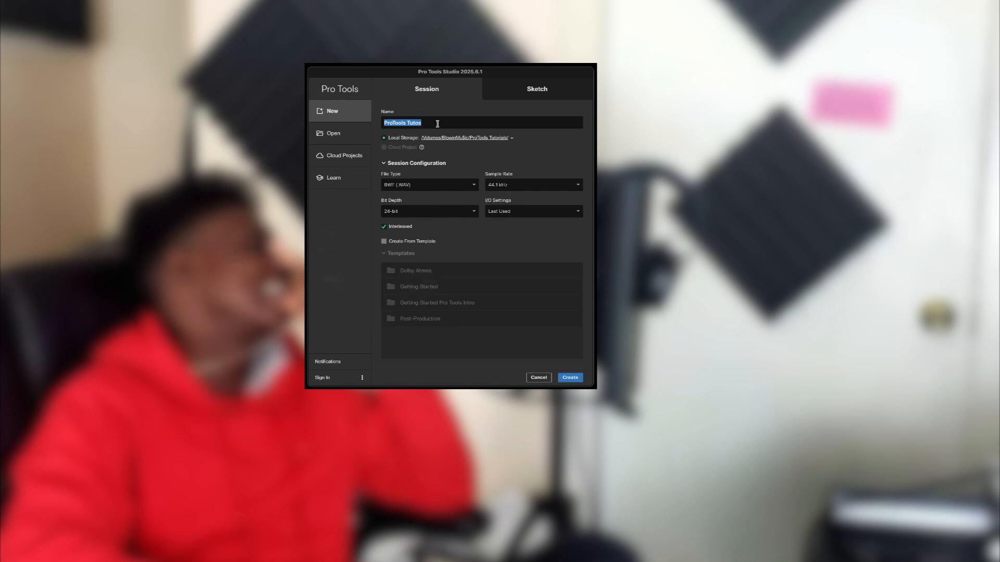
click(435, 242)
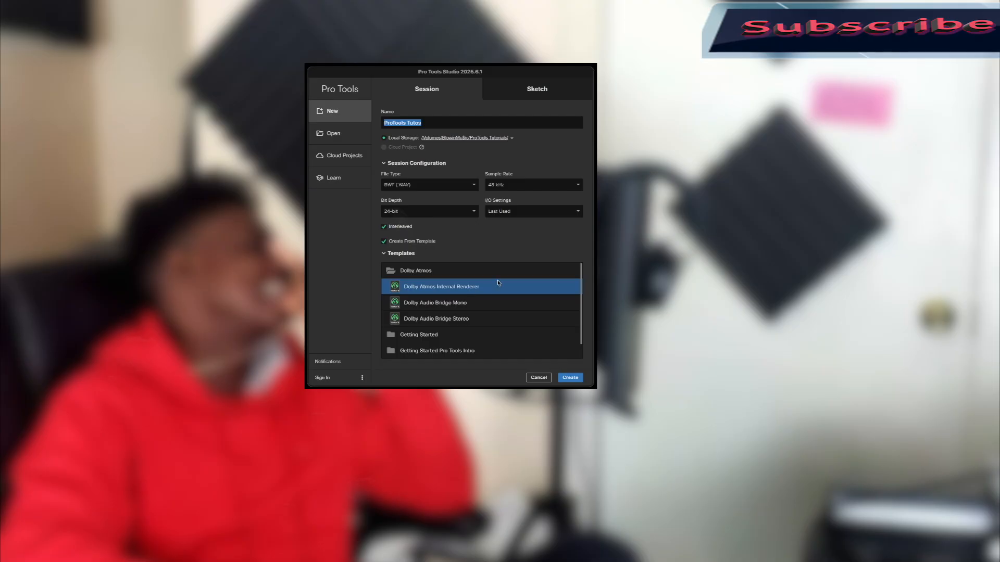
Browse the Getting Started, Pro Tools Intro and Post-Production template folders.
scroll(480, 306, down, 1)
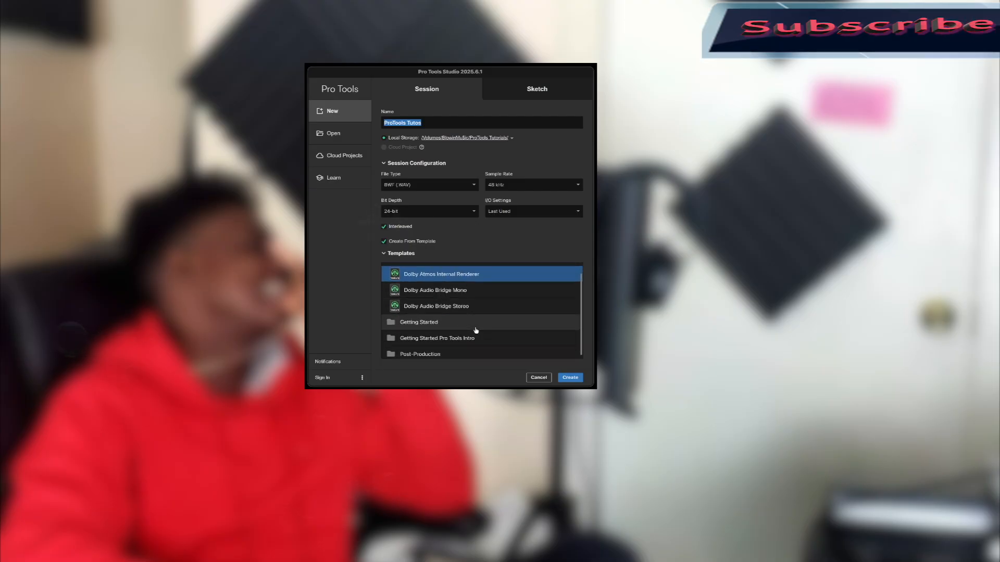
click(476, 327)
scroll(479, 334, down, 3)
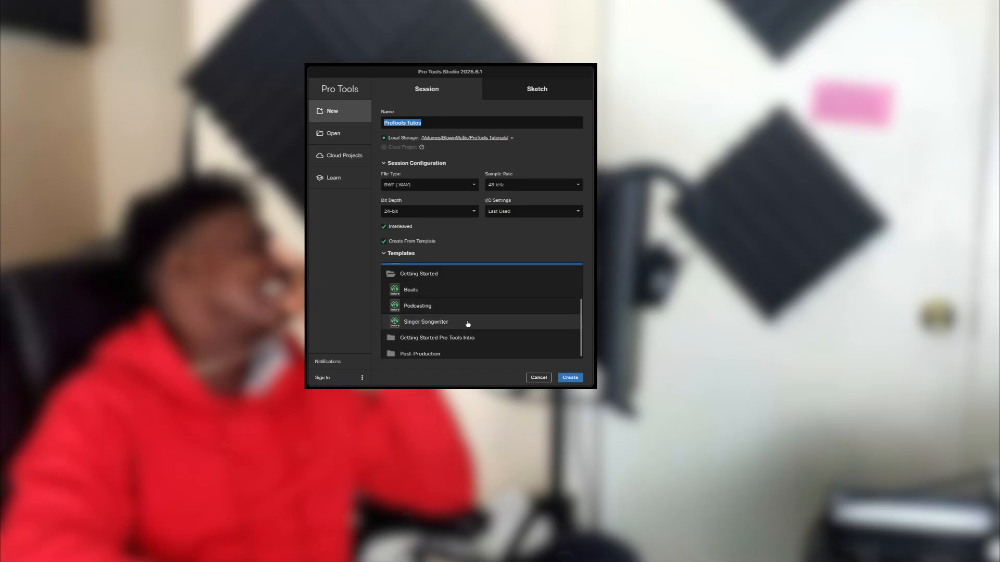
scroll(402, 340, down, 1)
click(413, 337)
scroll(422, 331, down, 3)
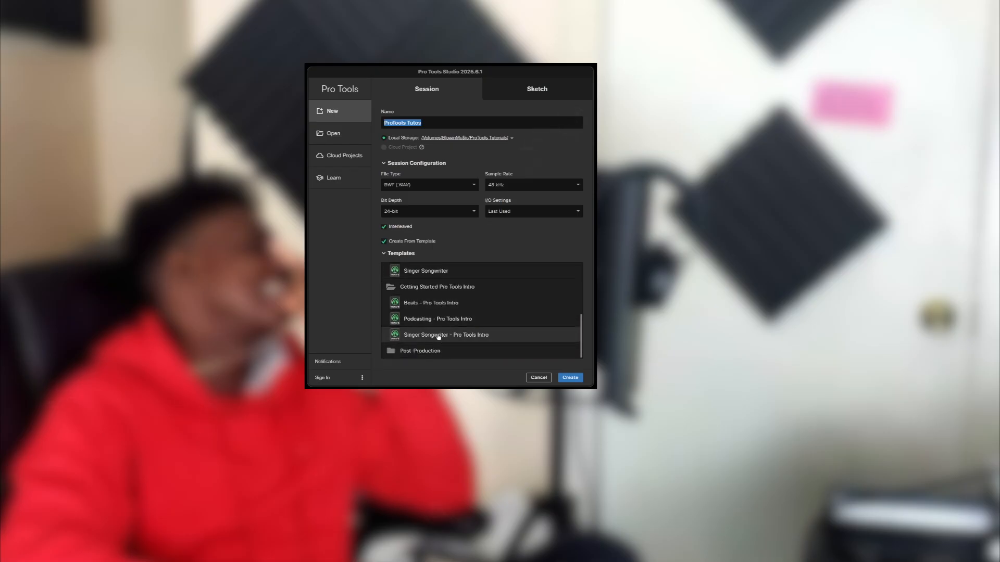
click(421, 351)
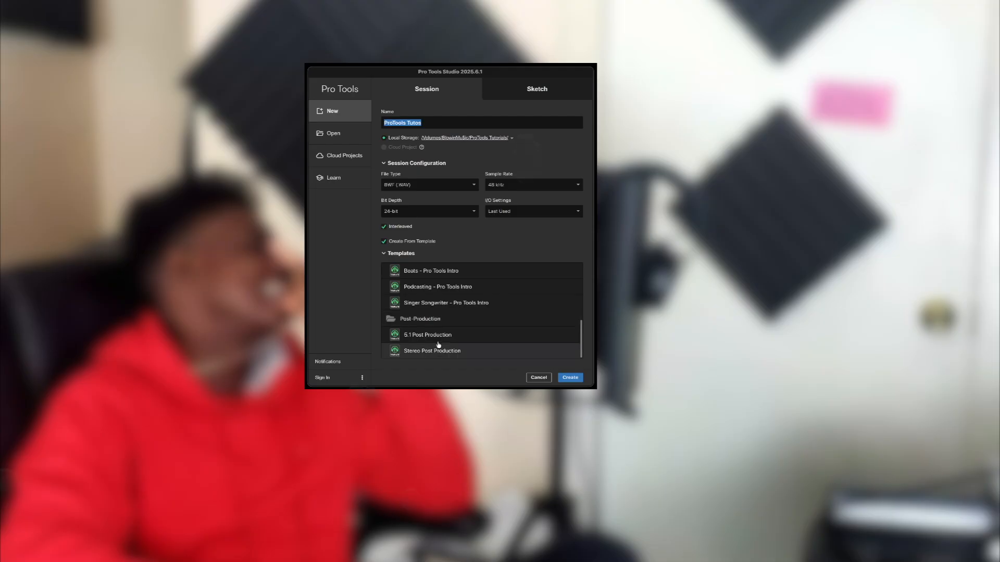
scroll(451, 321, up, 3)
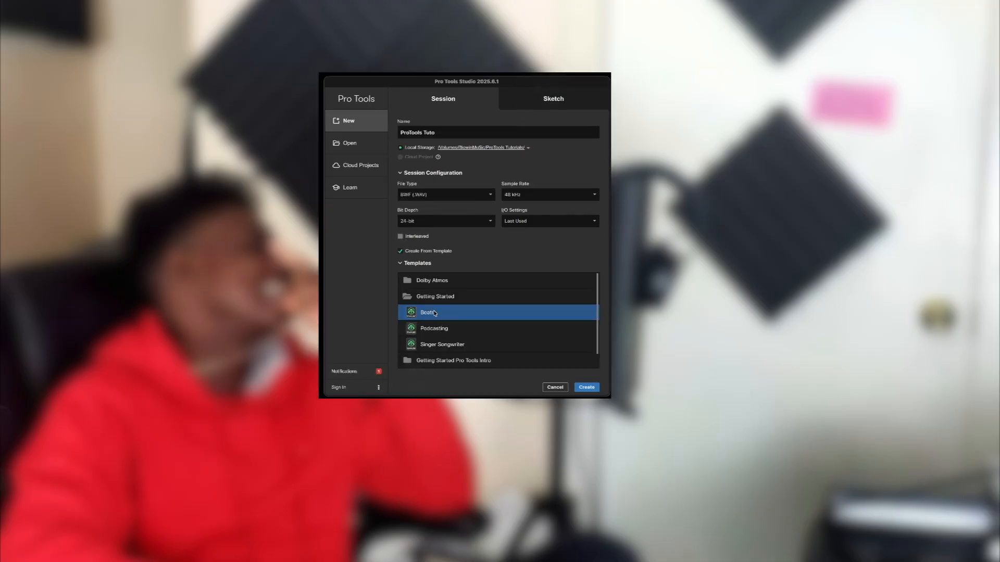
Untick Create From Template, enable Interleaved files, and create the session.
click(409, 252)
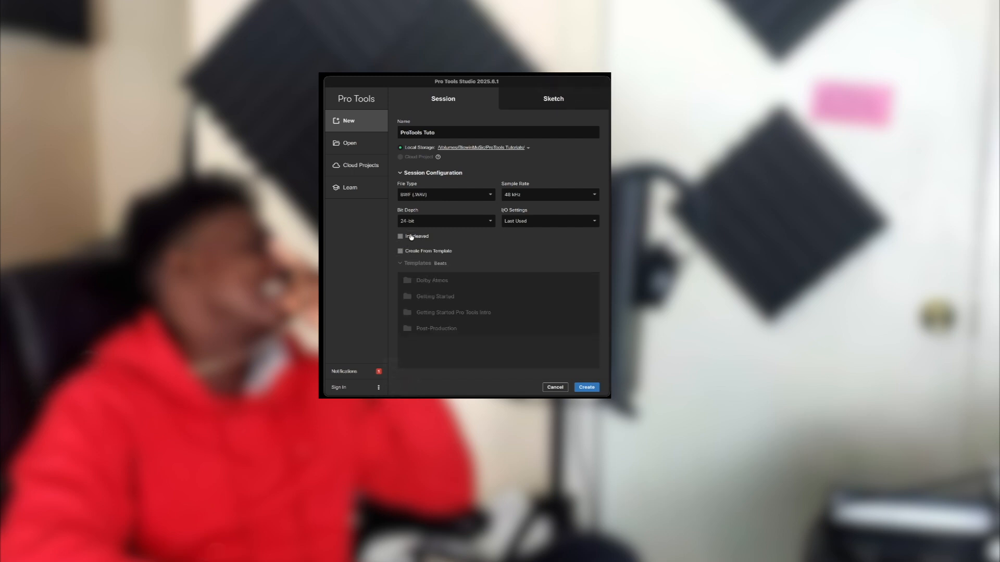
click(409, 237)
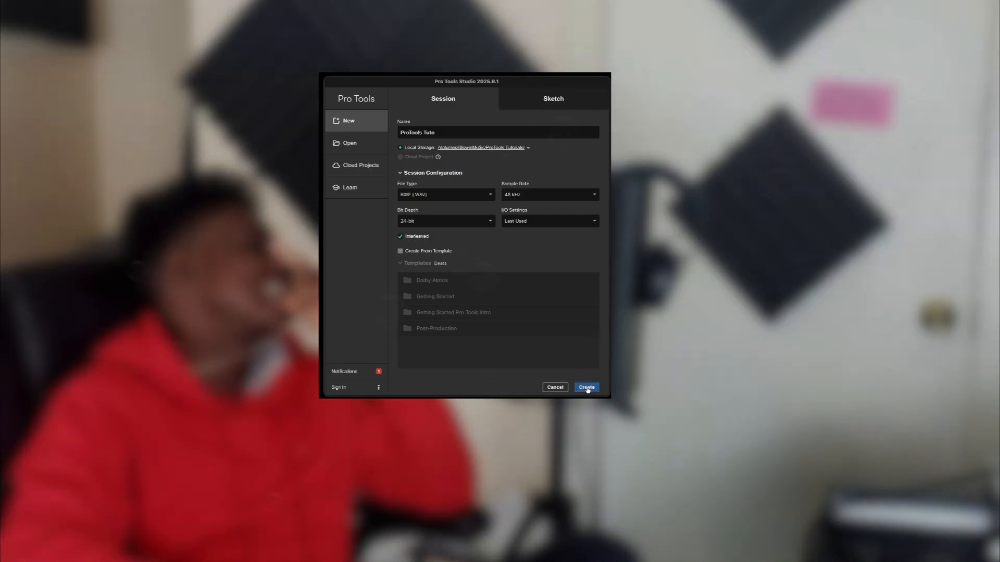
click(587, 388)
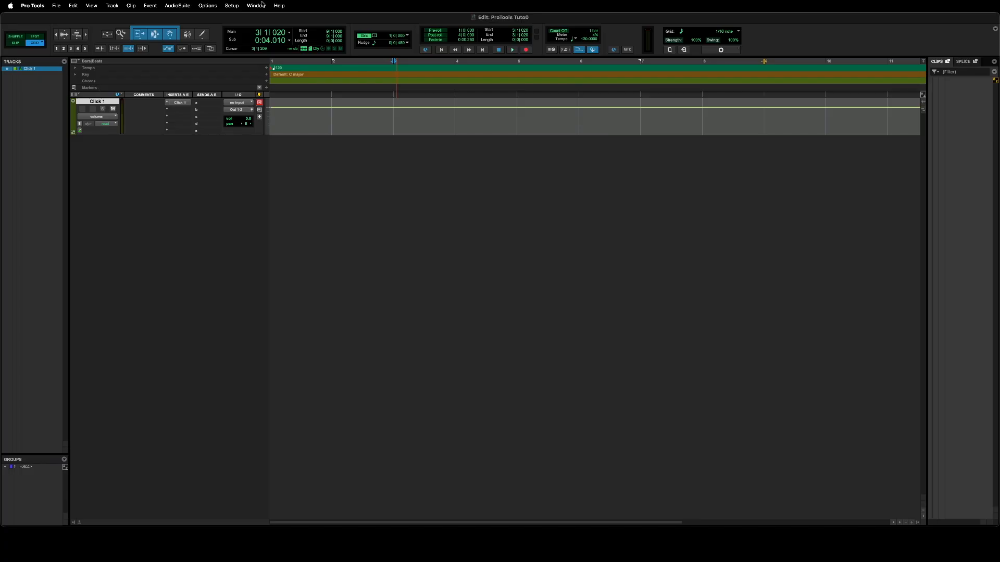
Play and stop the session, enable the Metronome, play again, then show the Tracks list pop-up menu.
click(512, 50)
click(499, 51)
click(566, 51)
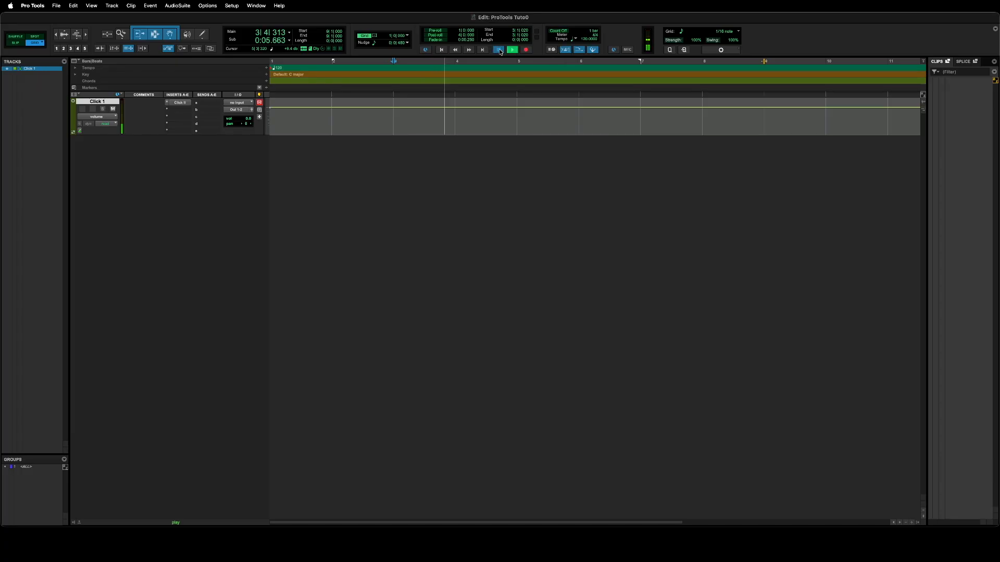
click(499, 51)
click(65, 62)
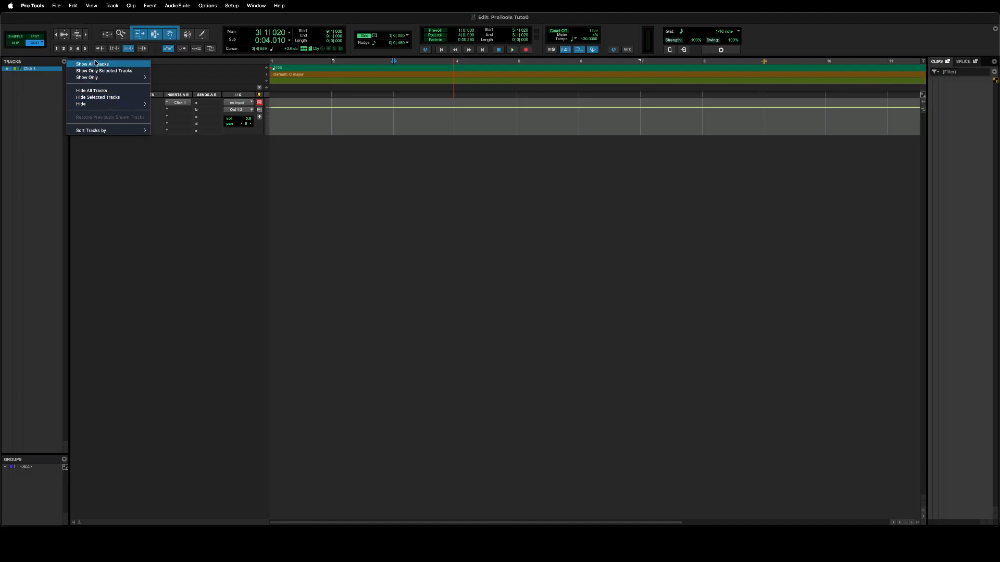
click(22, 66)
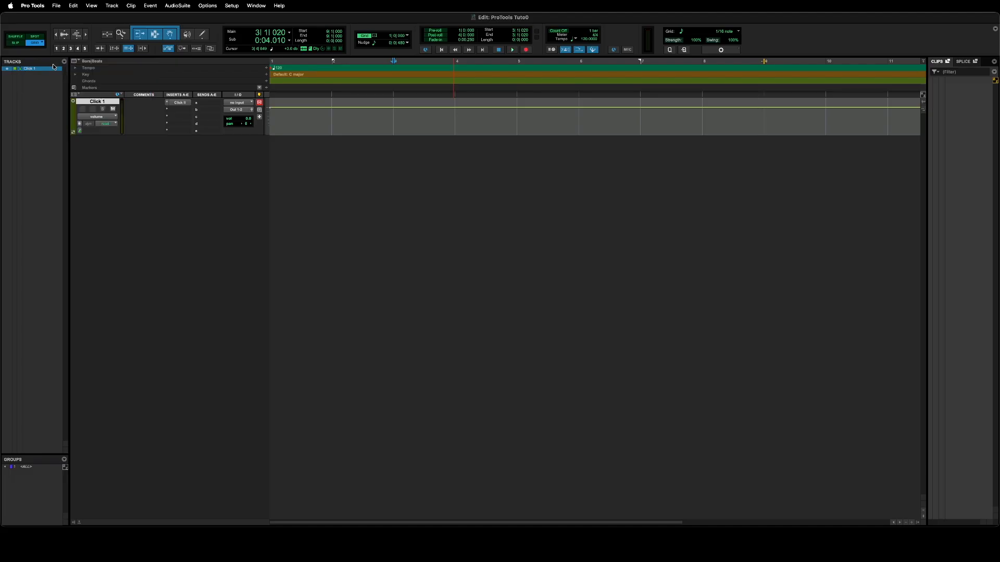
click(7, 68)
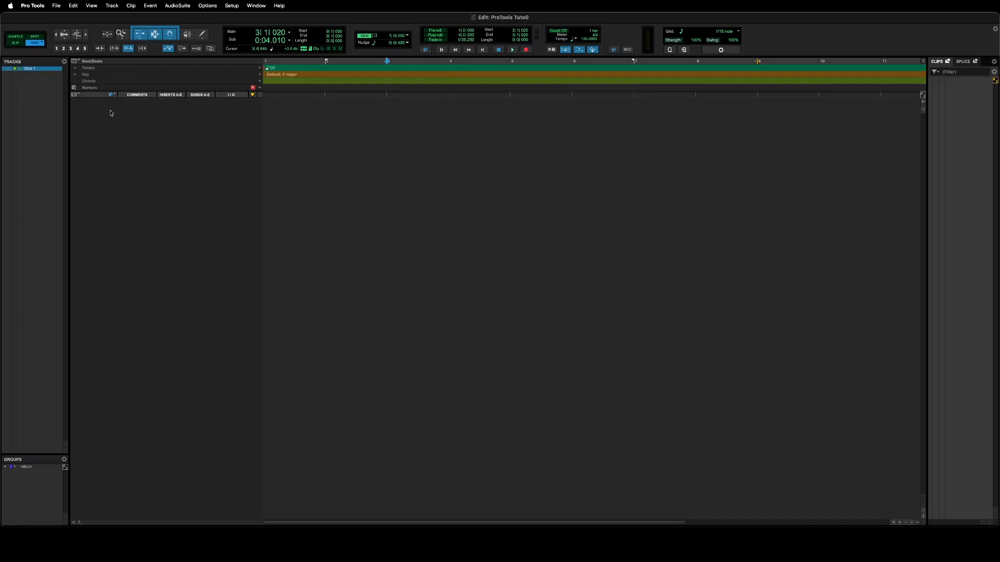
click(7, 69)
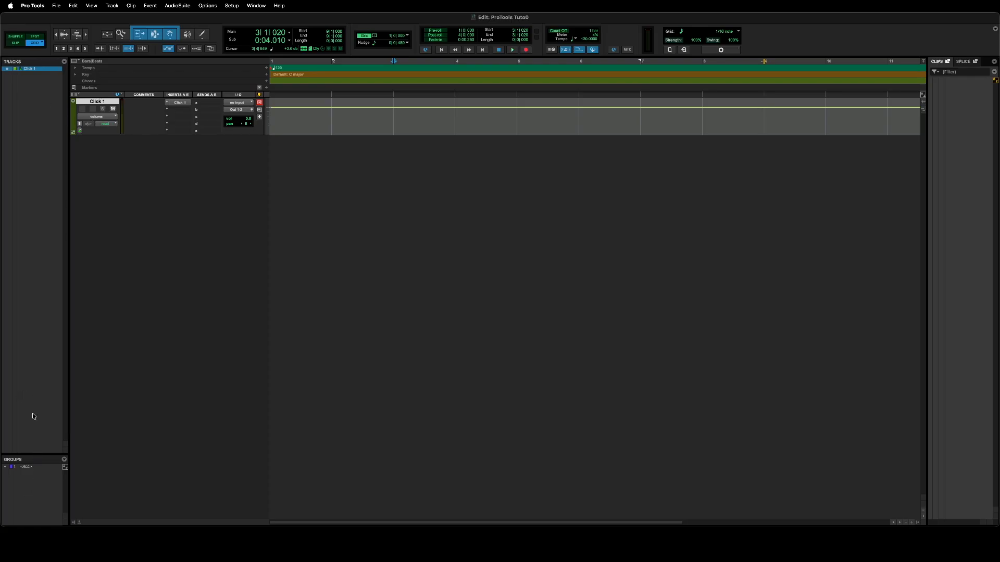
click(30, 469)
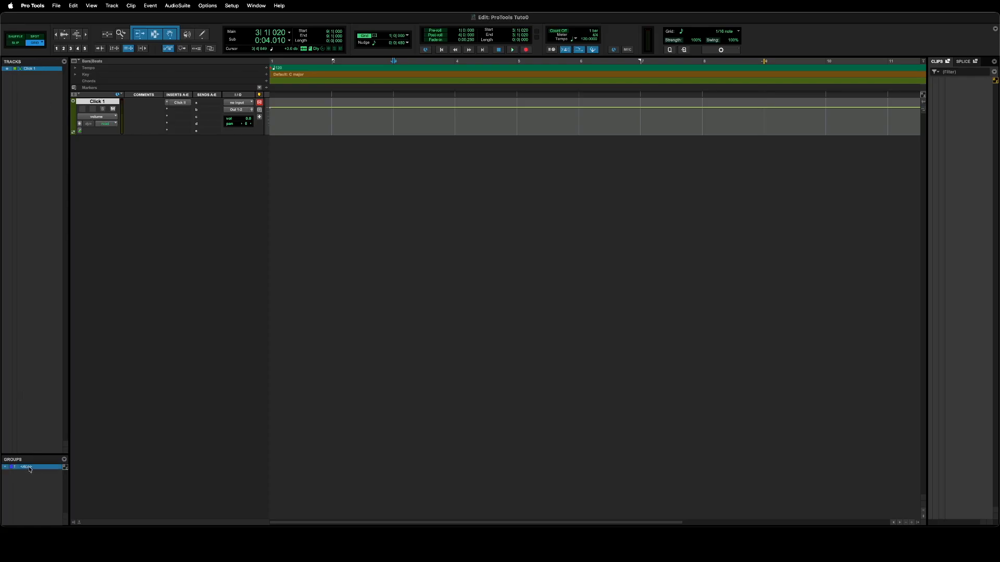
click(64, 460)
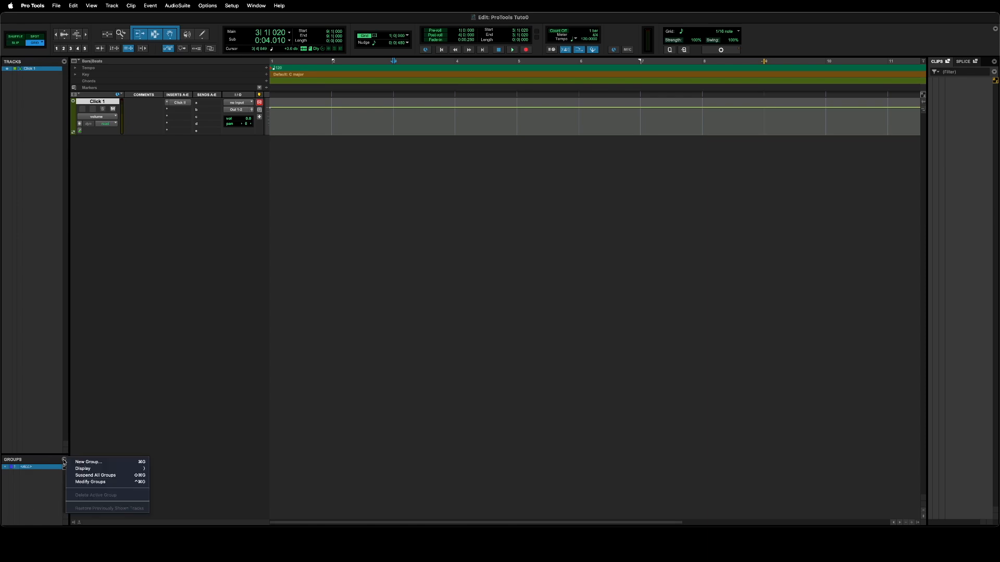
click(24, 500)
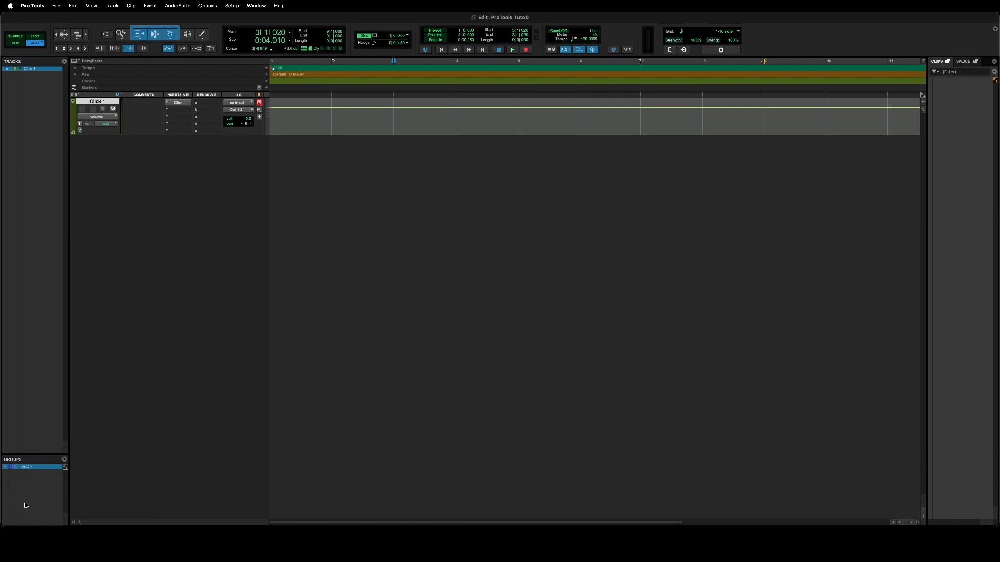
click(65, 461)
click(64, 461)
click(64, 461)
mouse_move(120, 470)
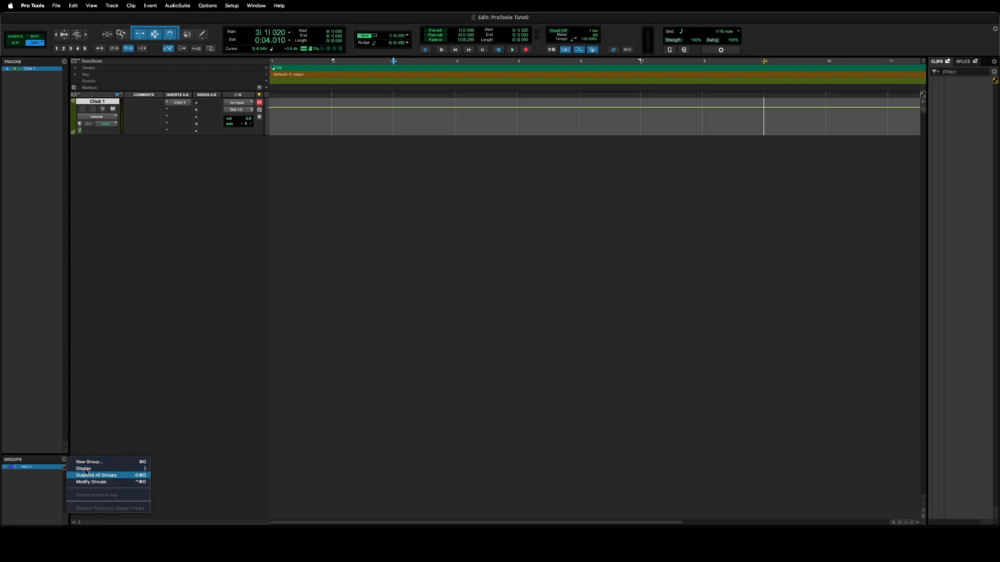
click(63, 461)
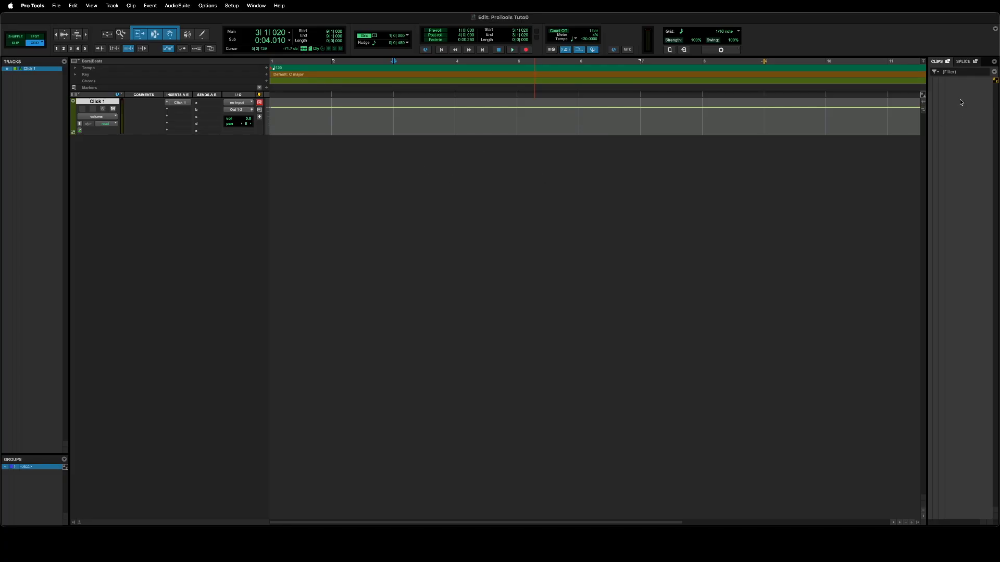
click(994, 72)
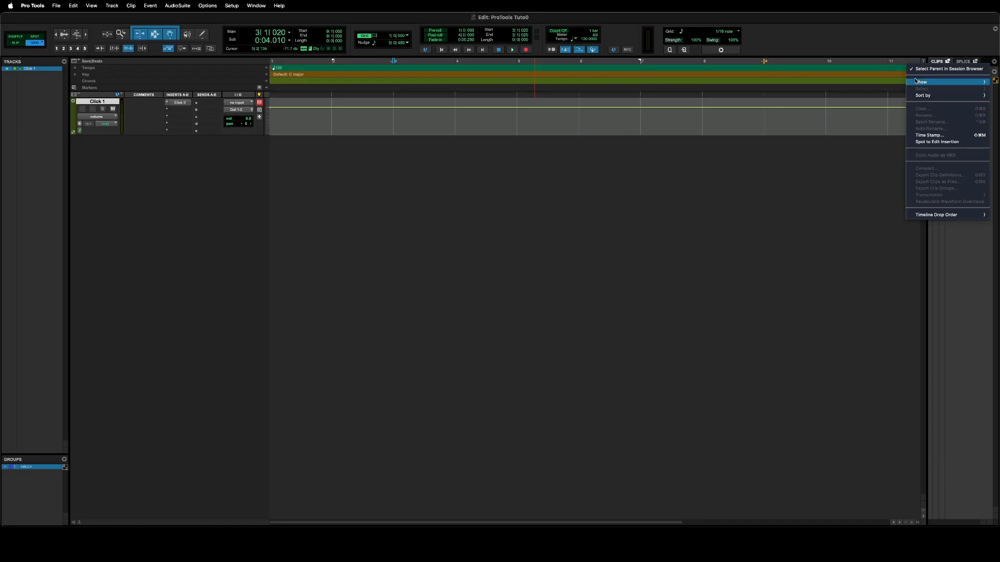
mouse_move(929, 95)
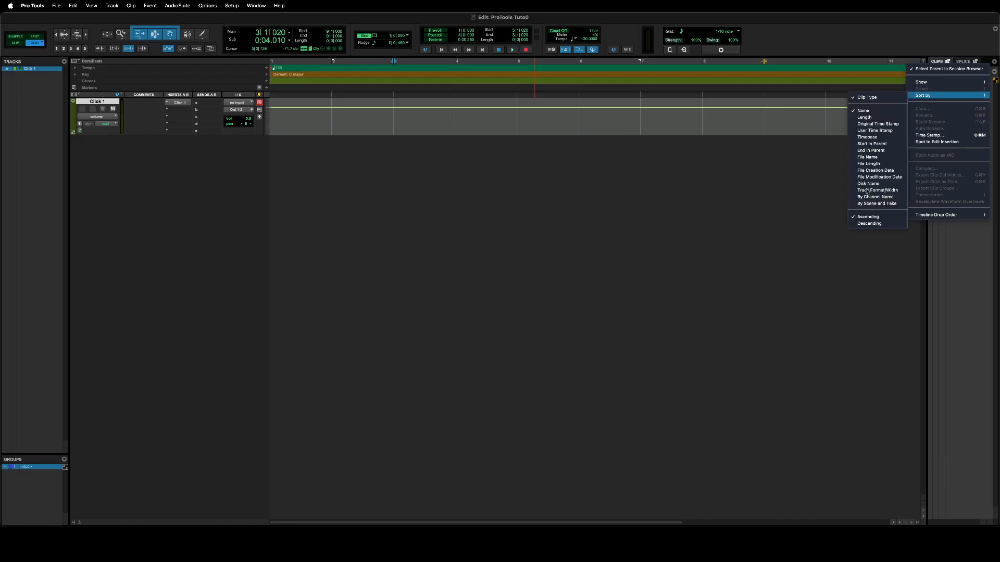
click(962, 251)
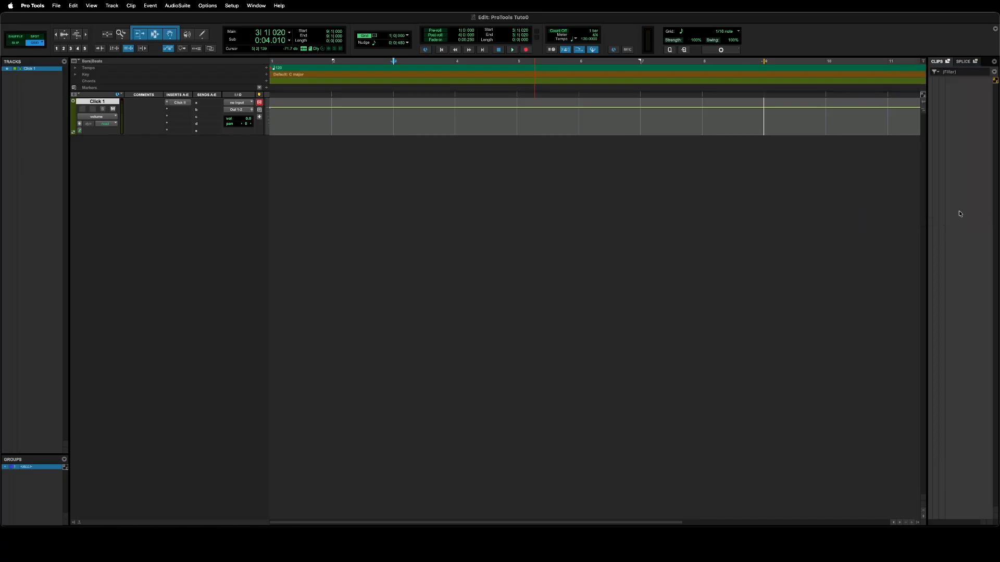
Close the Clips list and the Tracks/Groups list side columns, then reveal the lower dock.
click(918, 525)
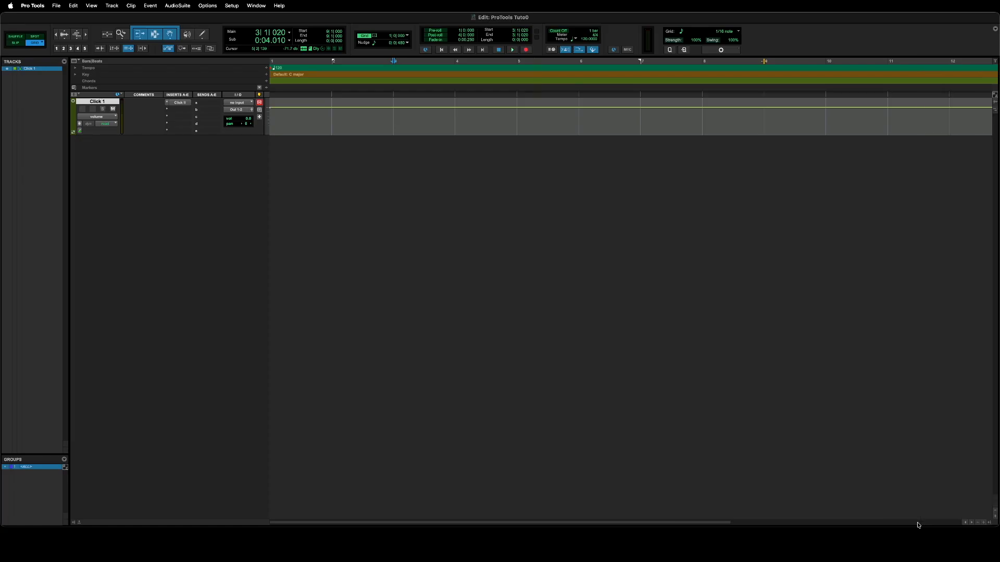
click(990, 524)
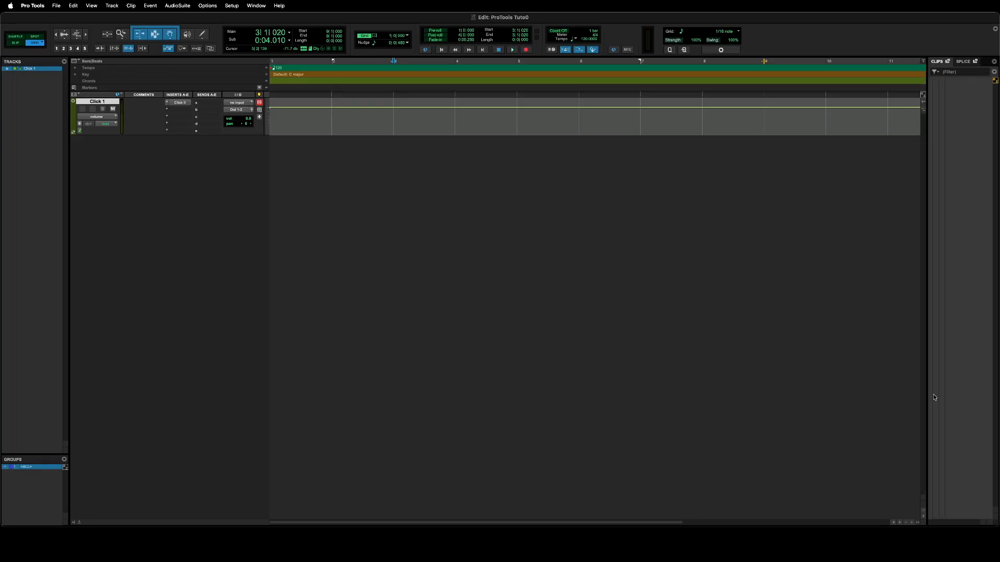
drag(928, 398, 995, 402)
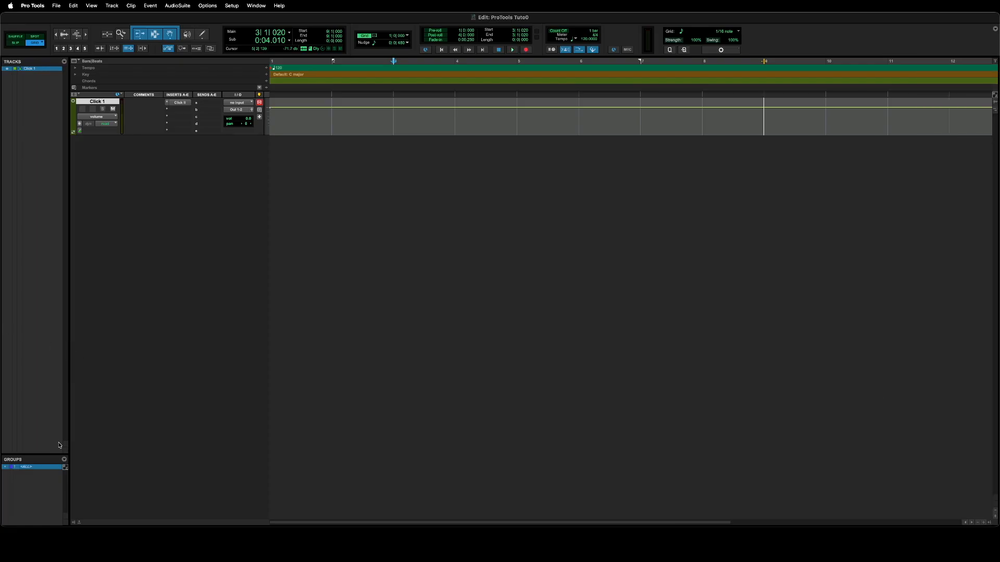
click(74, 522)
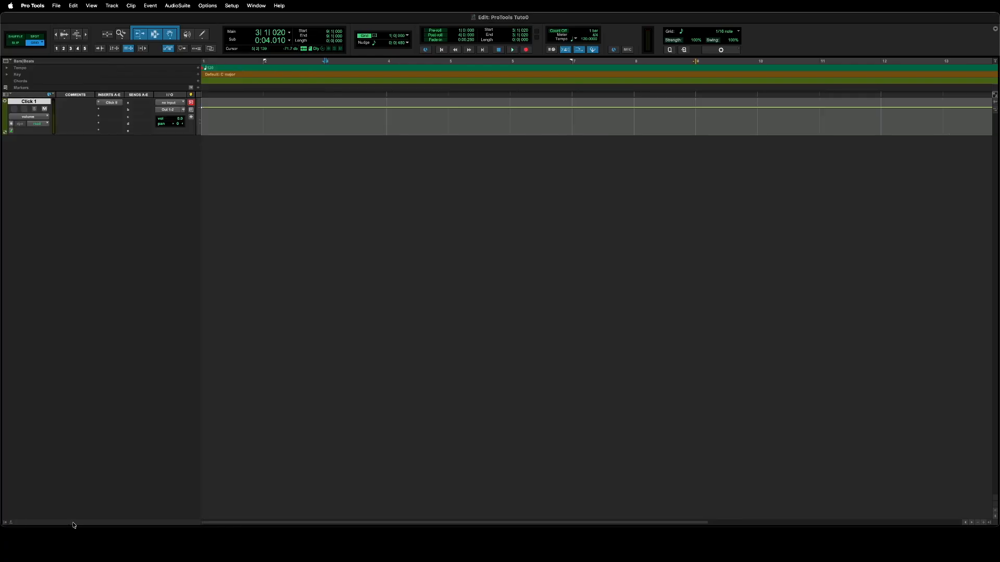
click(6, 523)
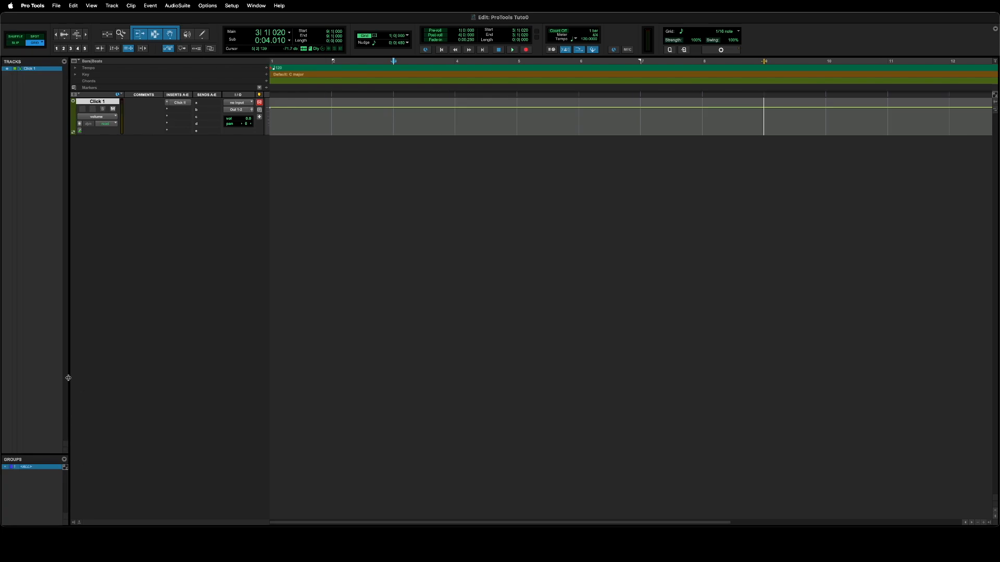
drag(68, 378, 2, 379)
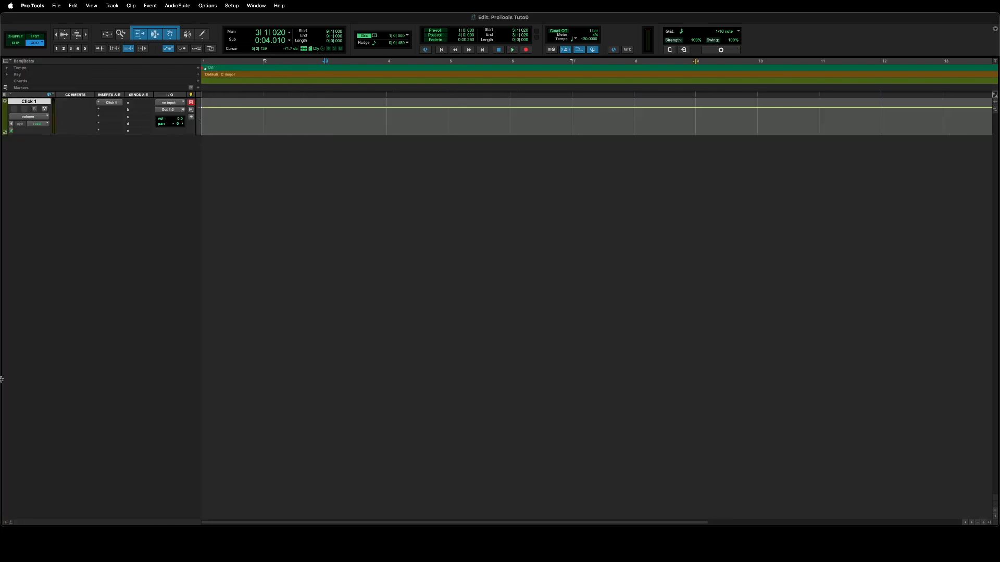
click(12, 524)
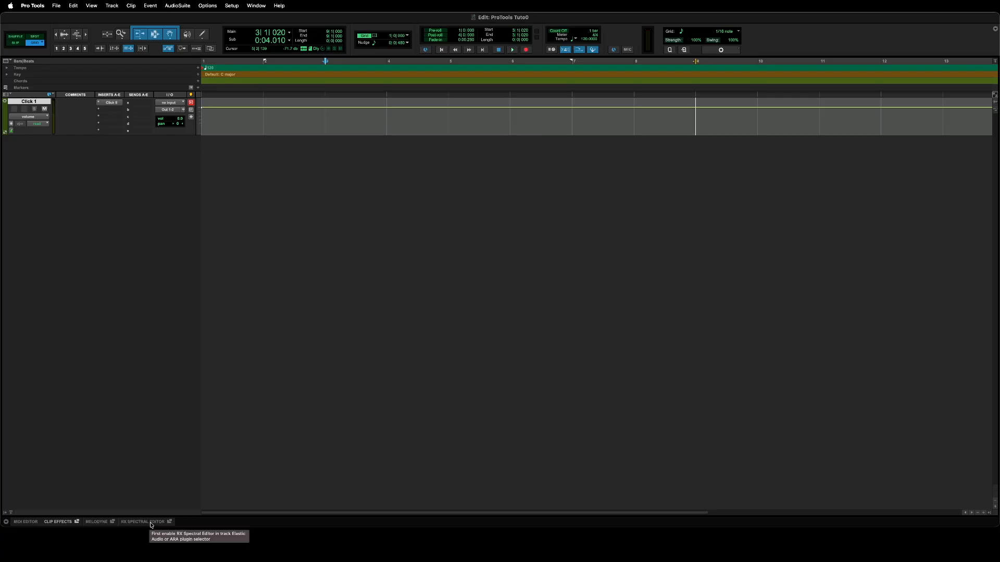
Collapse the Clip Effects panel, hide the lower dock, and switch to the Mix window via Window menu.
click(59, 522)
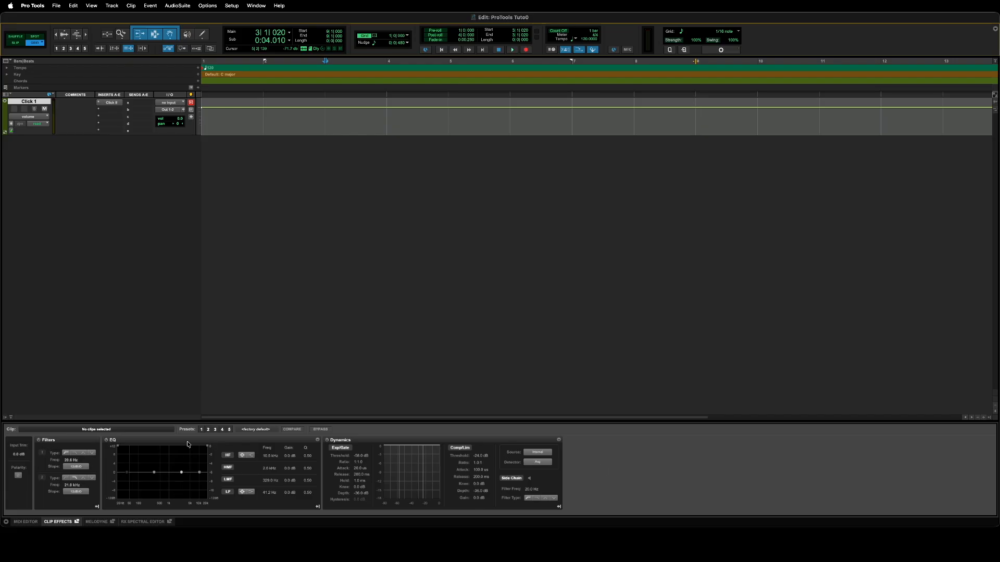
drag(48, 419, 48, 457)
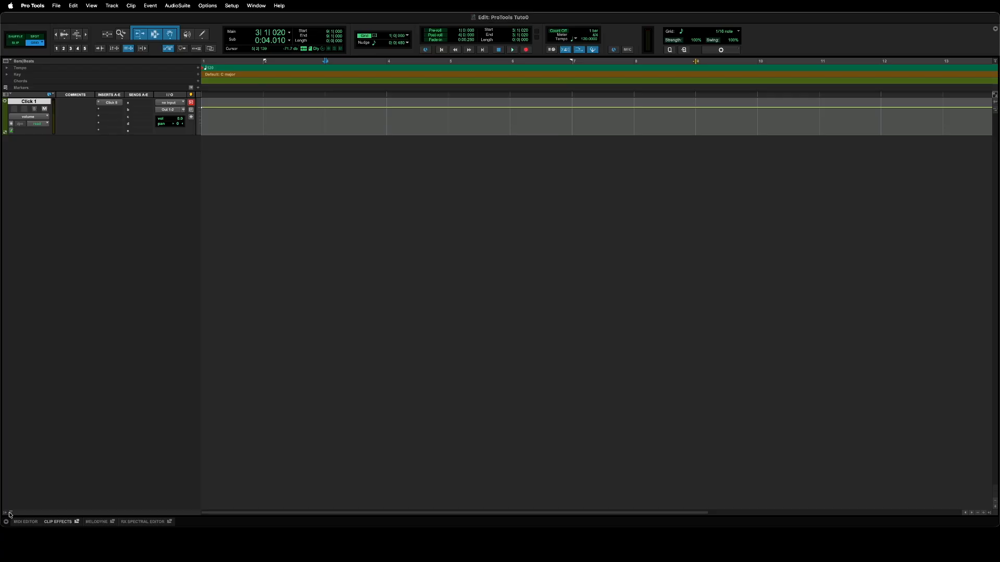
click(12, 514)
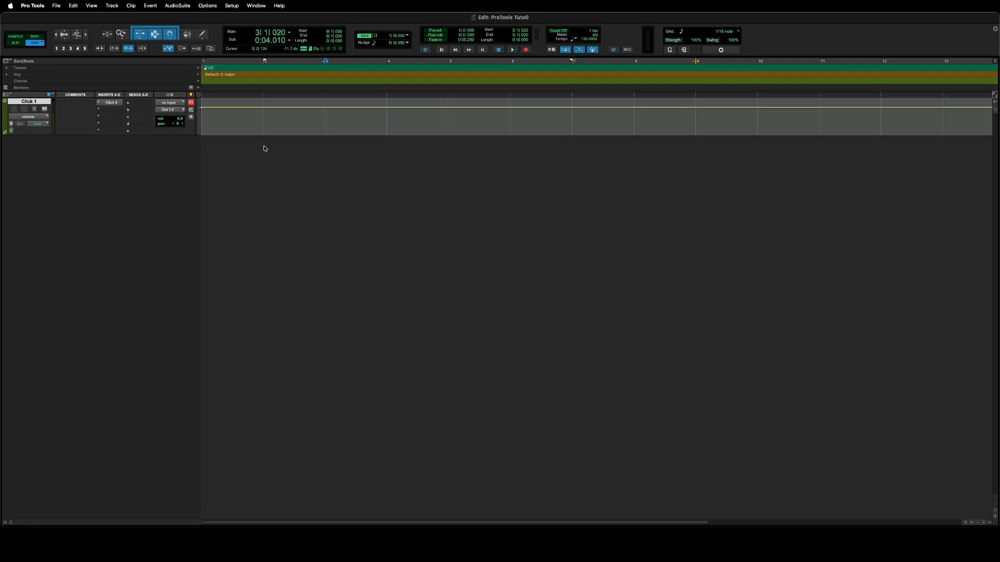
click(256, 5)
click(259, 70)
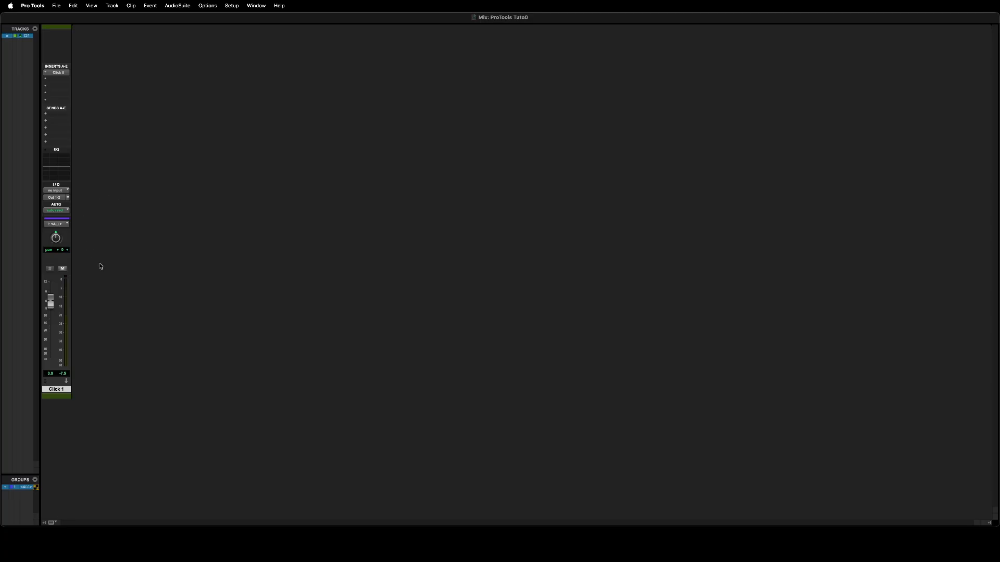
Return to the Edit window and toggle the edit mode to Spot and back to Grid.
click(257, 5)
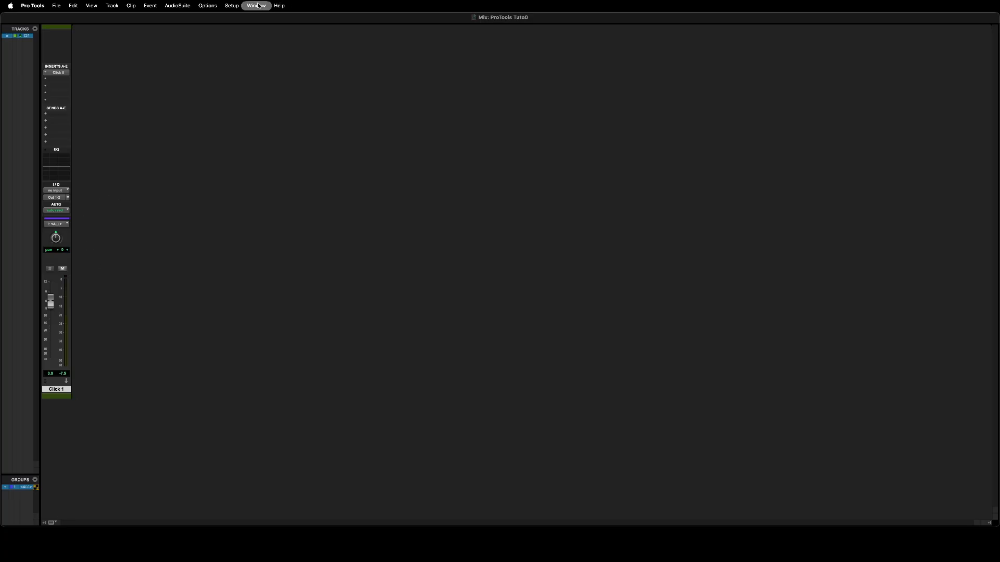
click(396, 87)
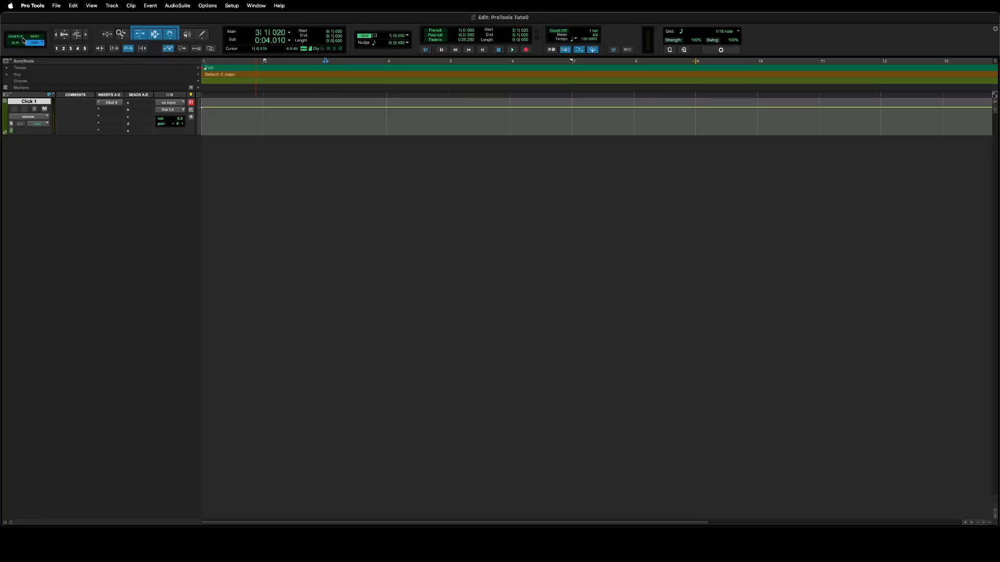
click(35, 37)
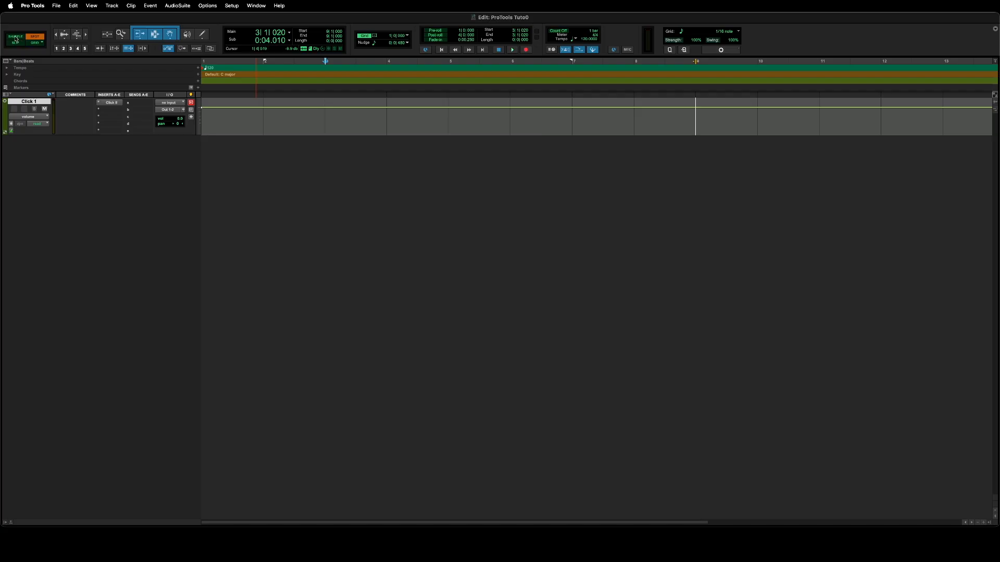
click(36, 43)
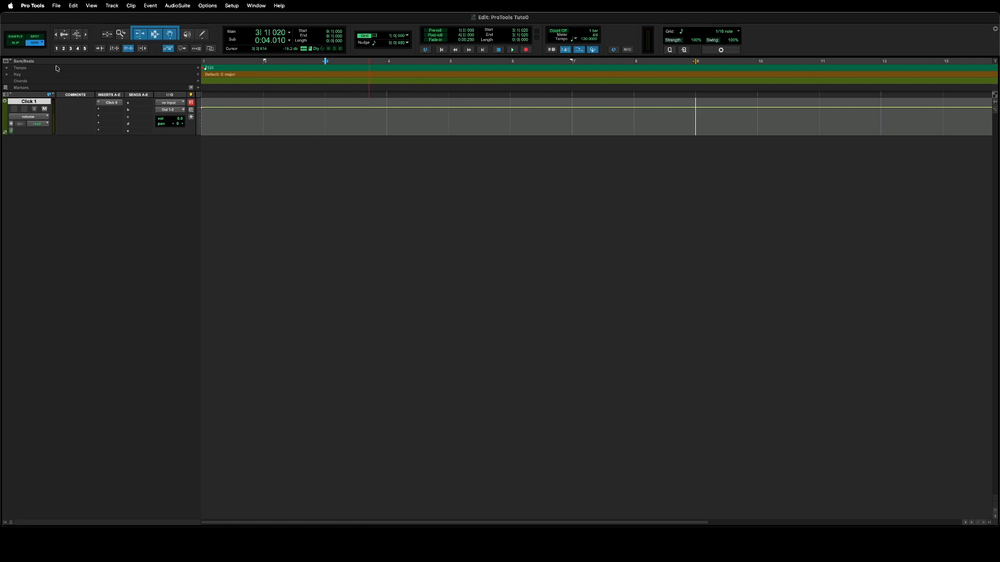
Select 2|3|527 to 3|3|280 on Click 1, end in Grid mode, and apply zoom preset 1.
drag(271, 117, 603, 127)
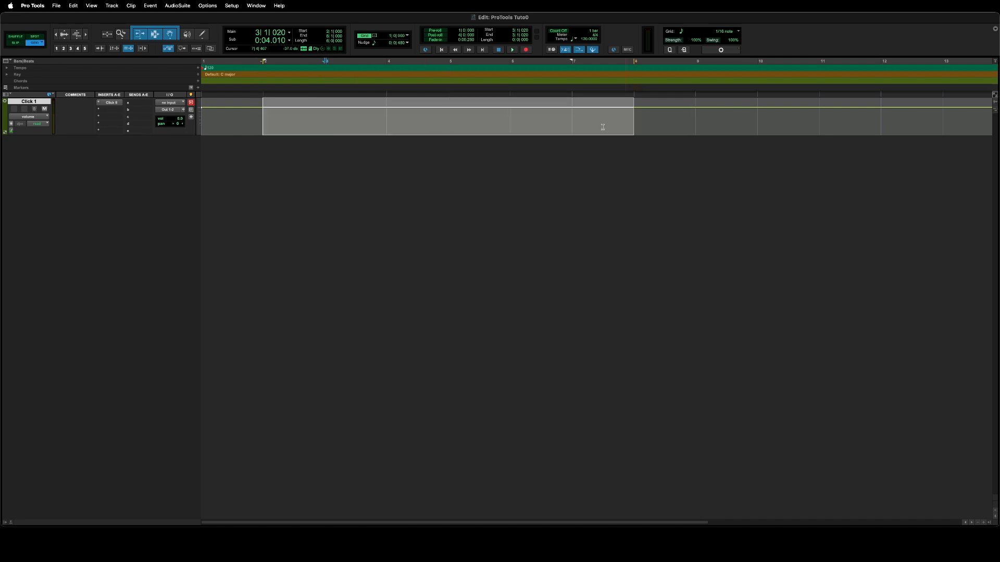
click(16, 45)
drag(302, 118, 360, 118)
click(35, 43)
click(34, 37)
click(28, 42)
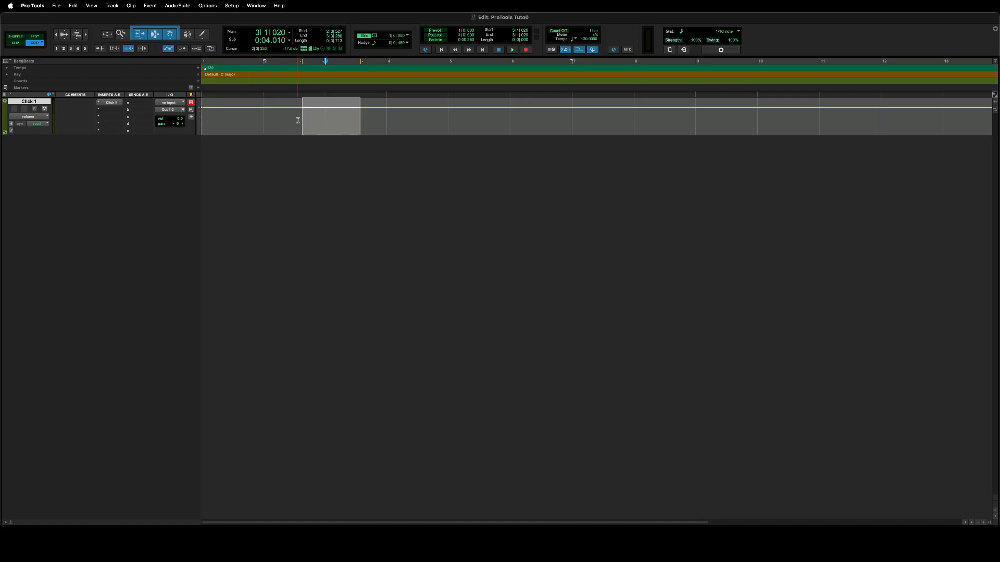
click(56, 48)
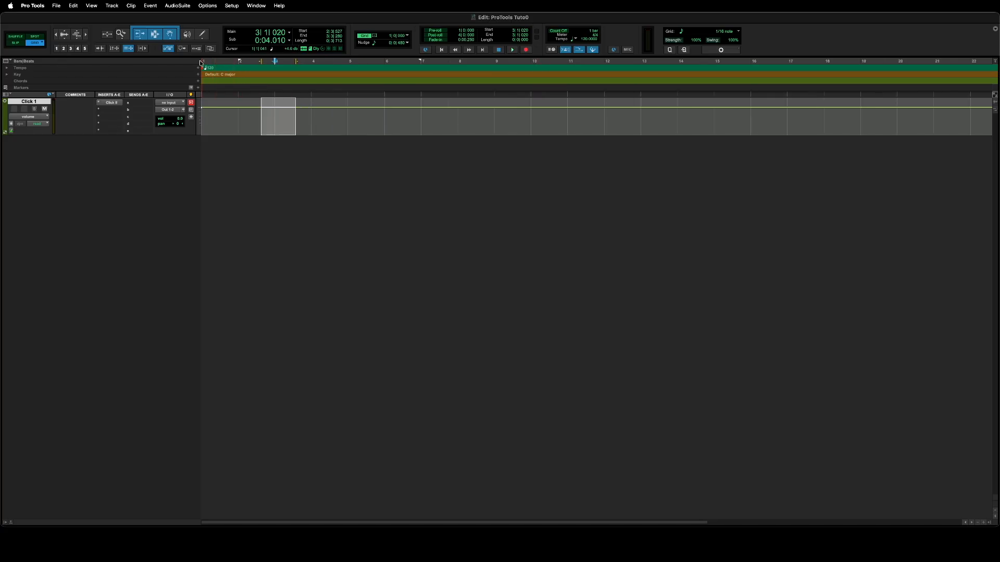
Zoom in to bars 1–13 and tighter, then zoom back out to bars 1–22.
click(84, 47)
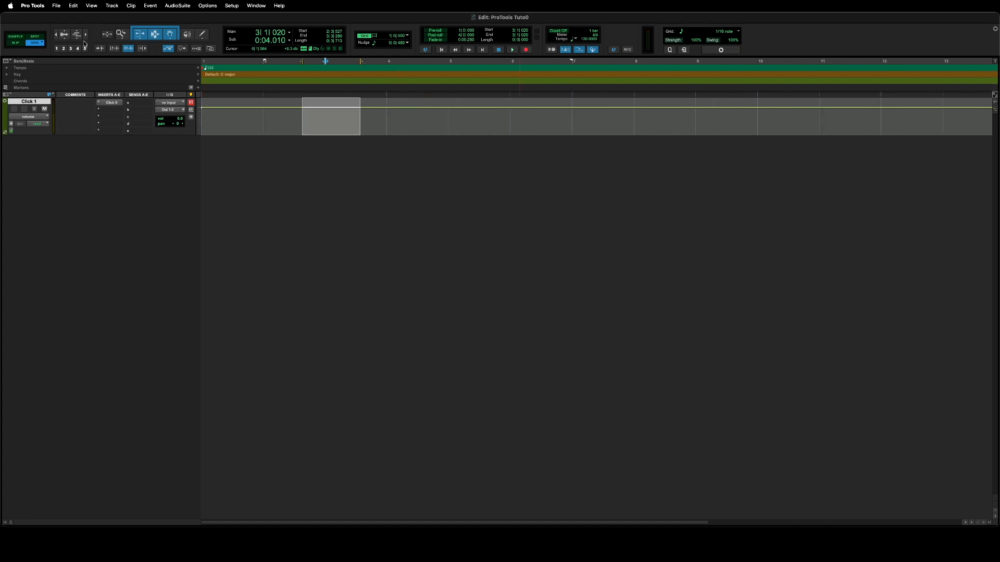
click(85, 48)
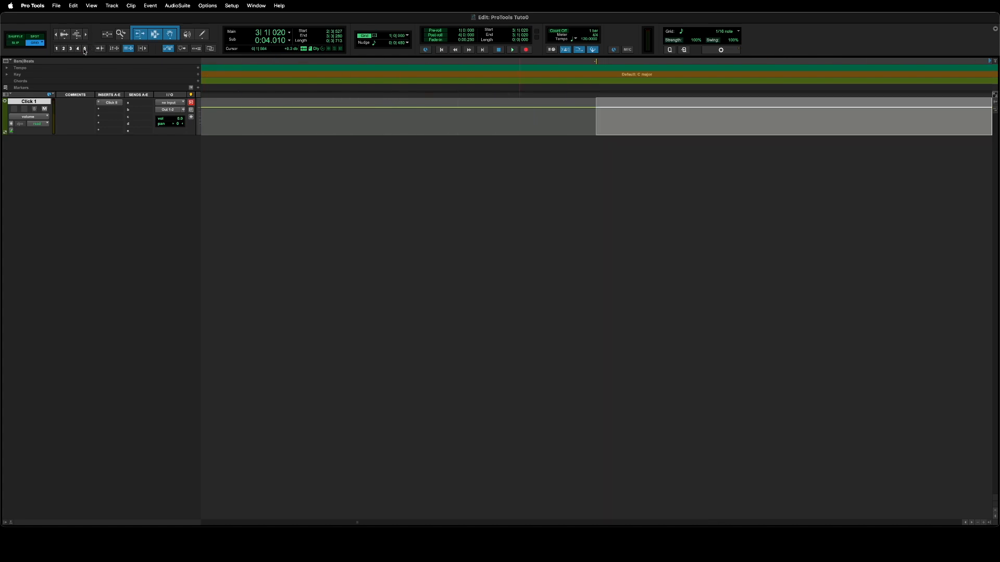
key(alt+a)
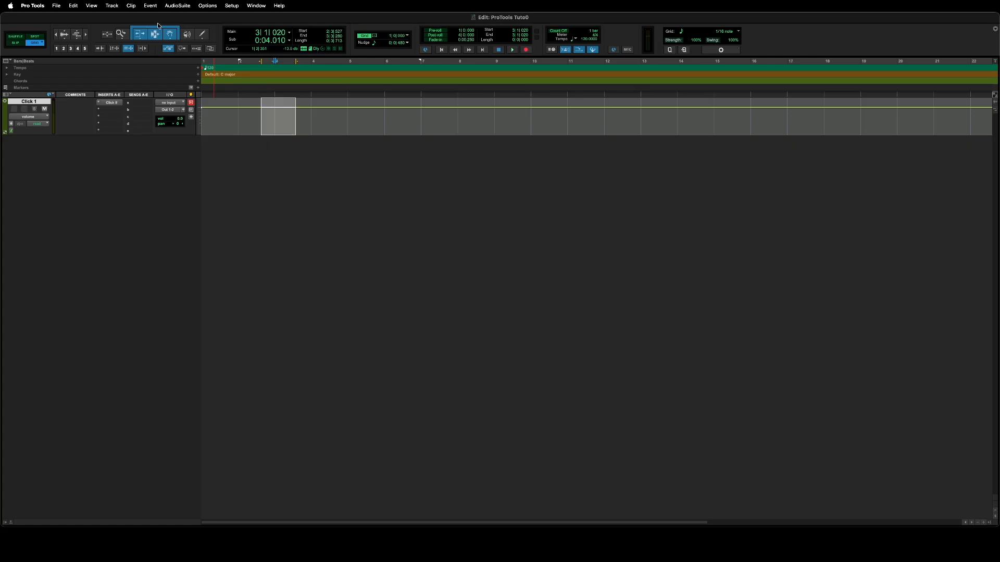
Turn off the Smart Tool, pick the Trim tool, and toggle the track/edit selection link buttons.
click(164, 41)
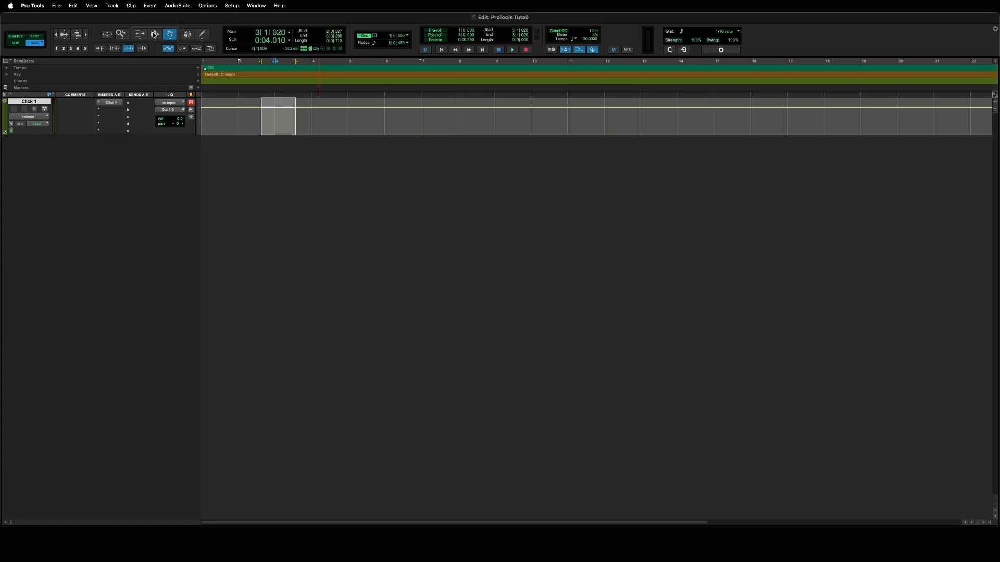
click(139, 35)
click(99, 49)
click(99, 49)
click(115, 49)
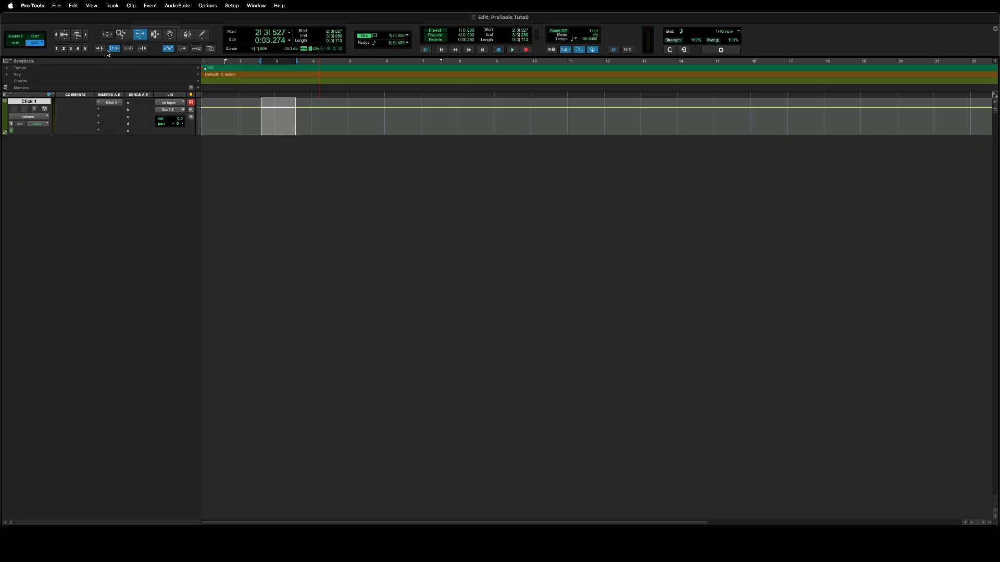
click(132, 49)
click(129, 49)
click(143, 48)
Use the Zoom tool to zoom tightly into the Click 1 track.
click(122, 34)
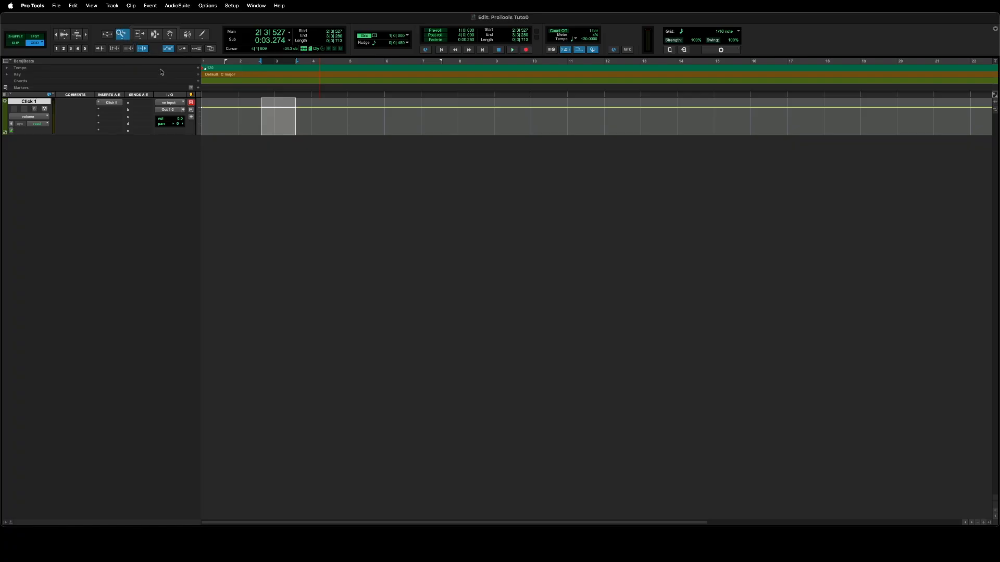
click(172, 34)
click(123, 35)
drag(309, 110, 299, 117)
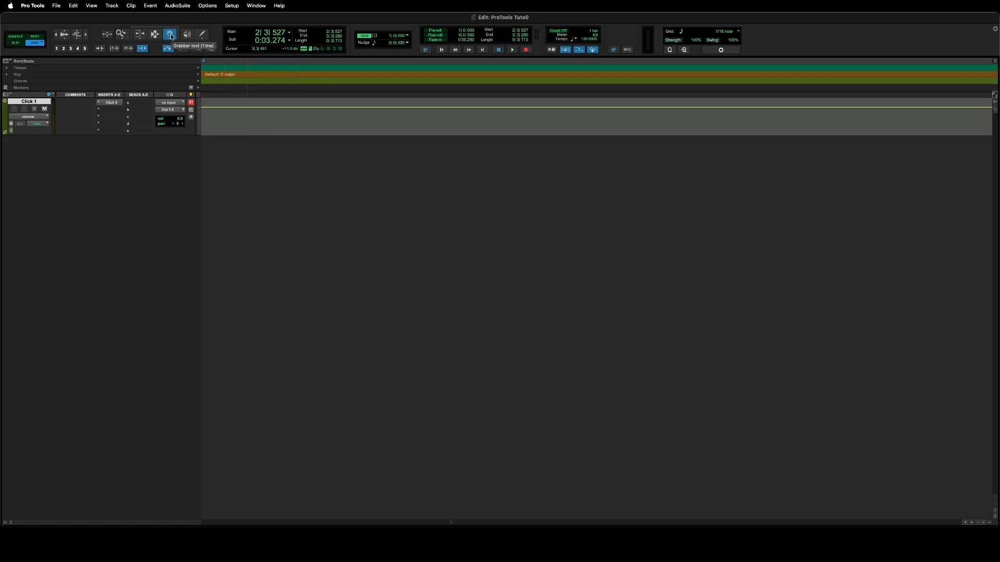
Zoom back out to bars 1–22, toggling the selection-filling zoom on and off with E.
click(110, 36)
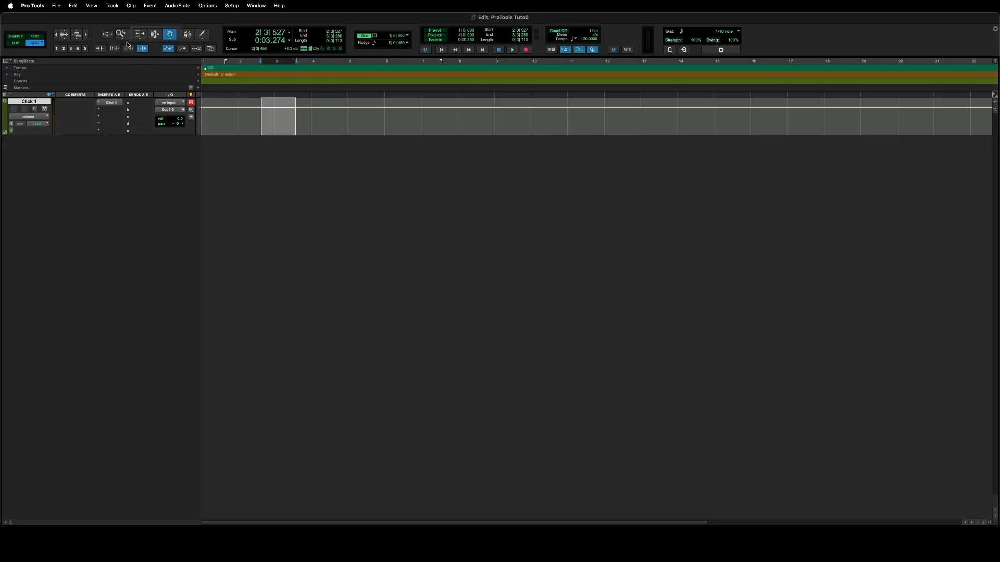
key(e)
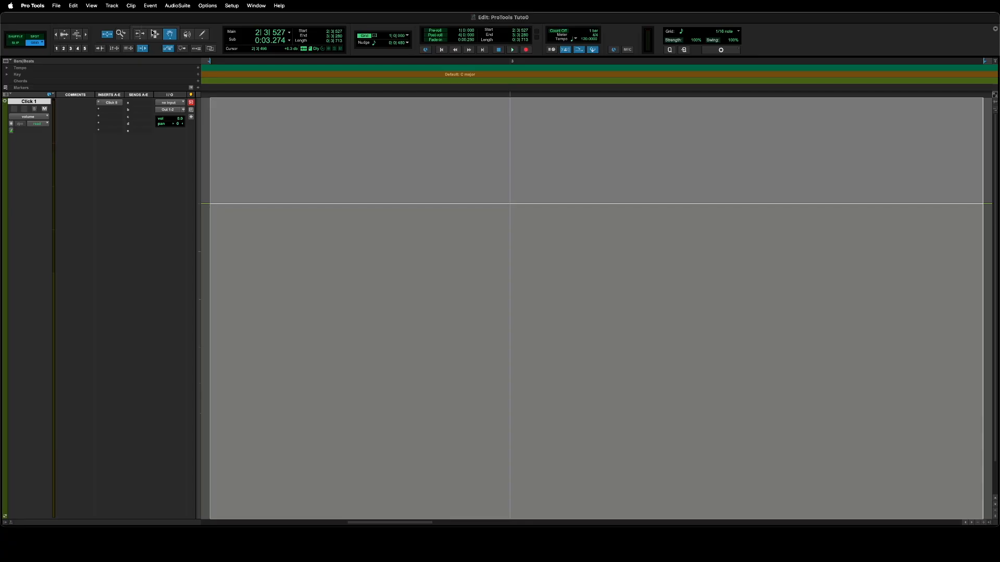
key(e)
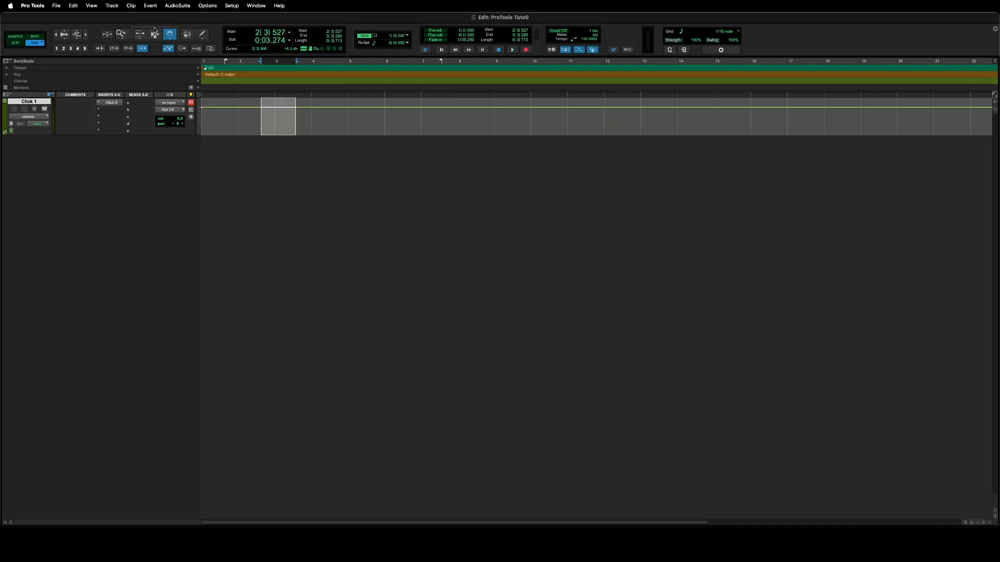
Re-enable the Smart Tool after trying Scrubber and Pencil, then select bars 4–6 on Click 1.
click(155, 30)
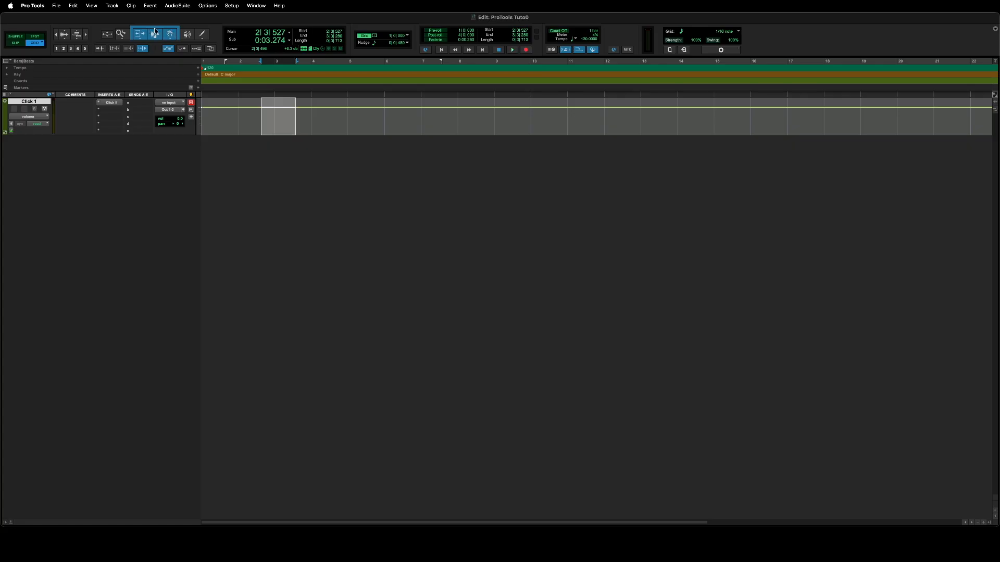
click(187, 34)
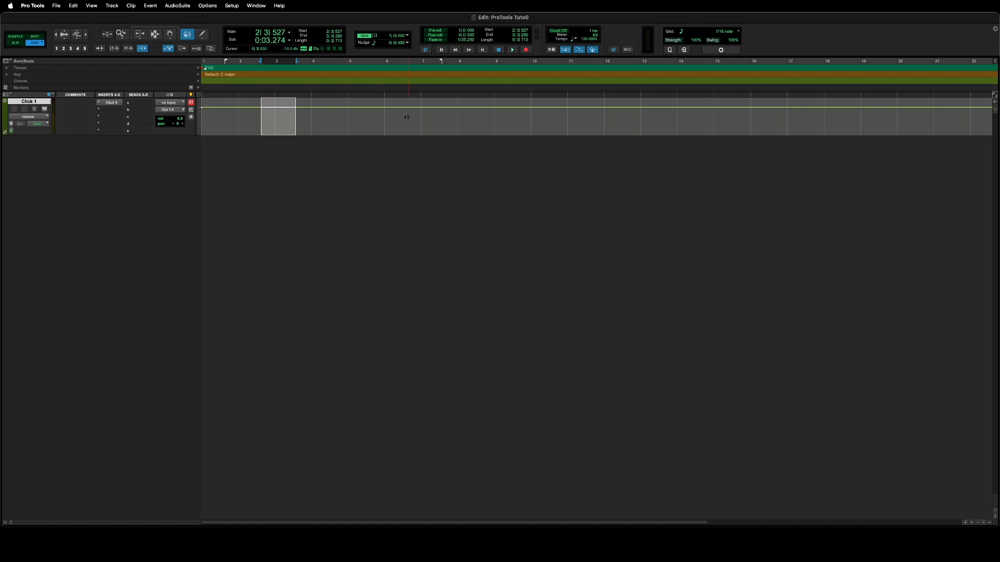
click(204, 35)
click(203, 34)
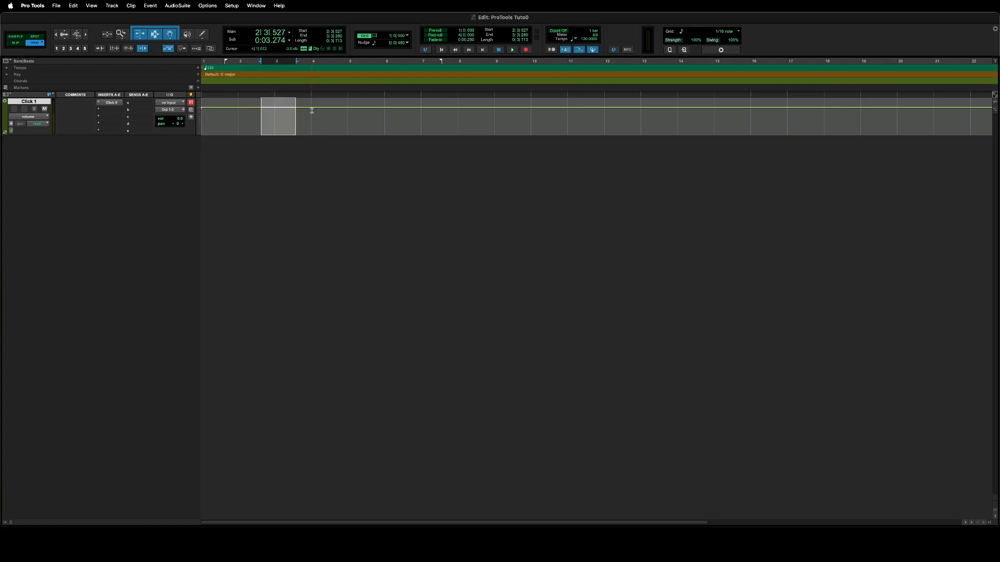
drag(311, 111, 394, 116)
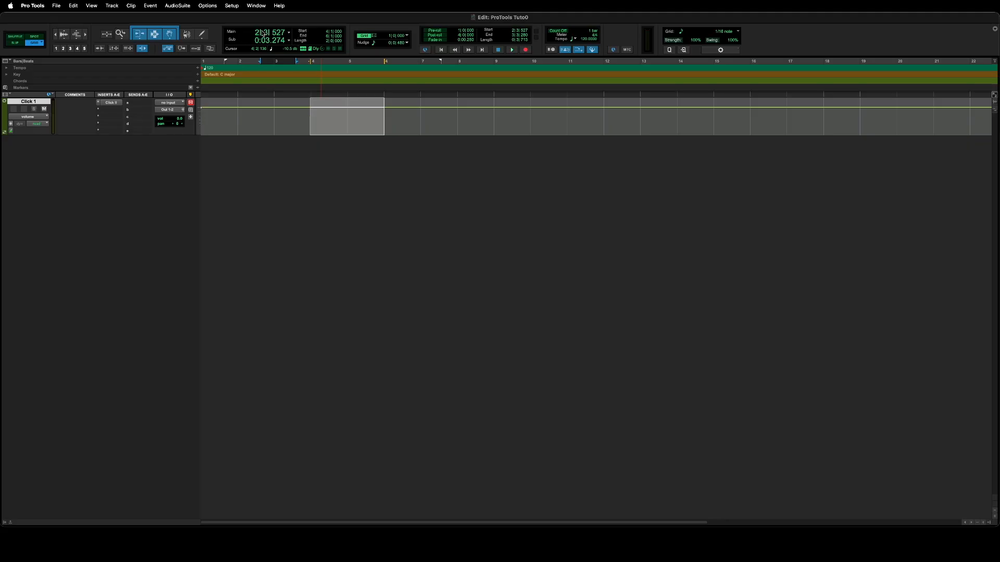
click(238, 63)
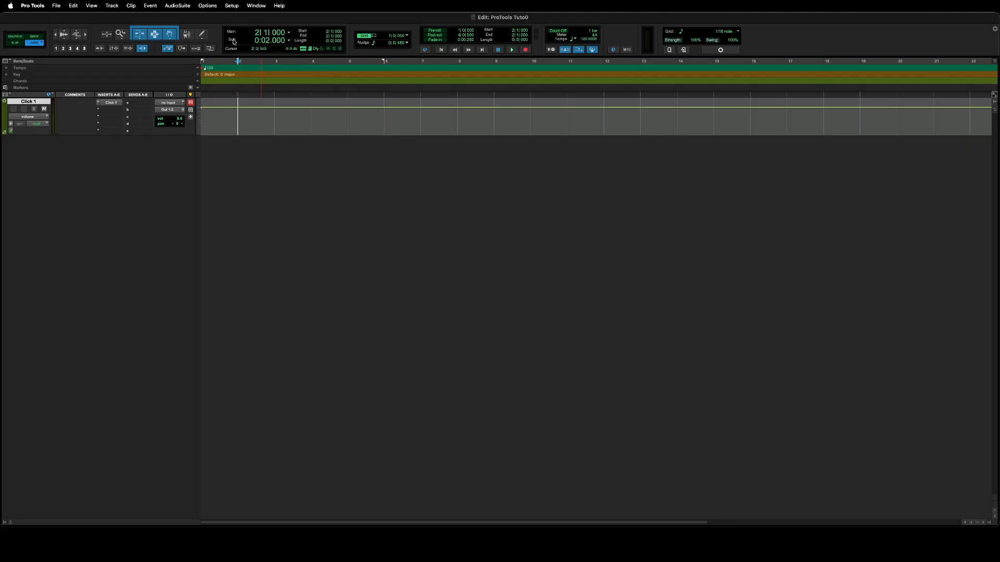
click(289, 40)
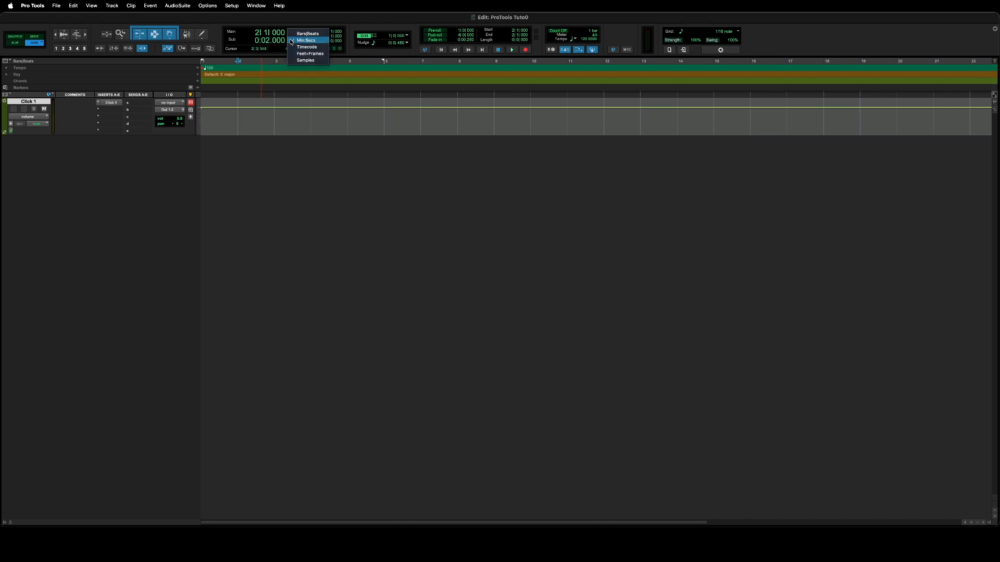
click(300, 42)
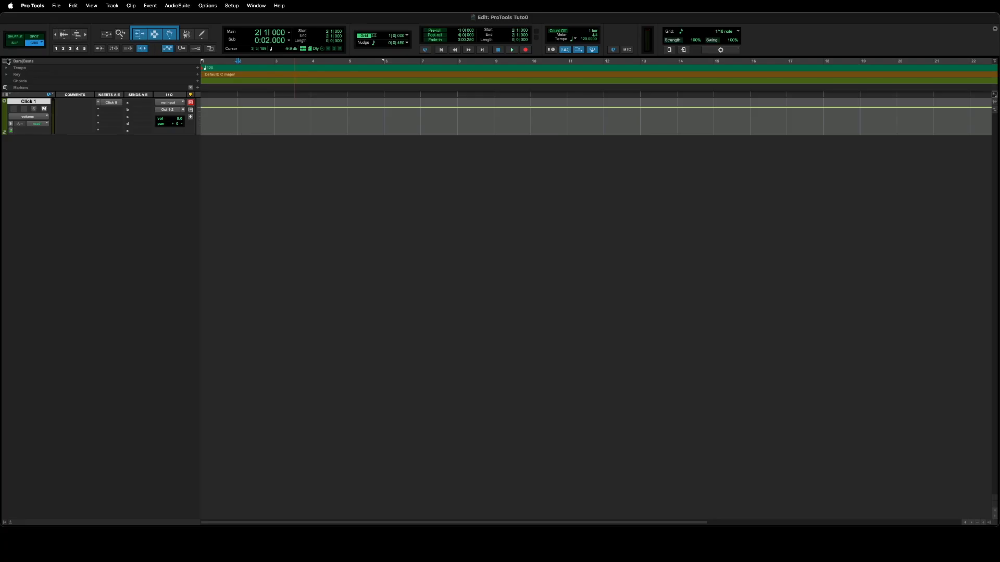
click(7, 61)
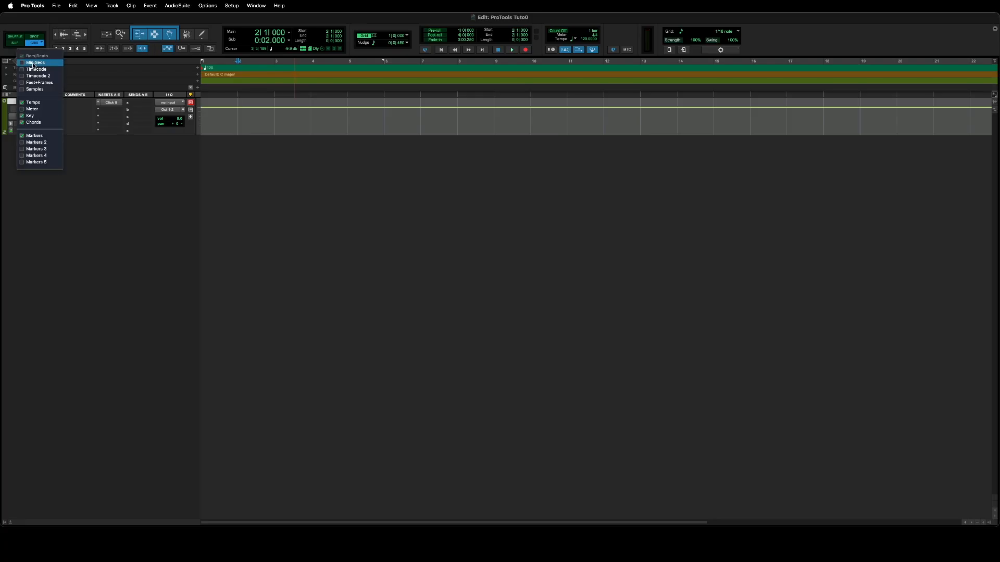
click(33, 63)
click(289, 68)
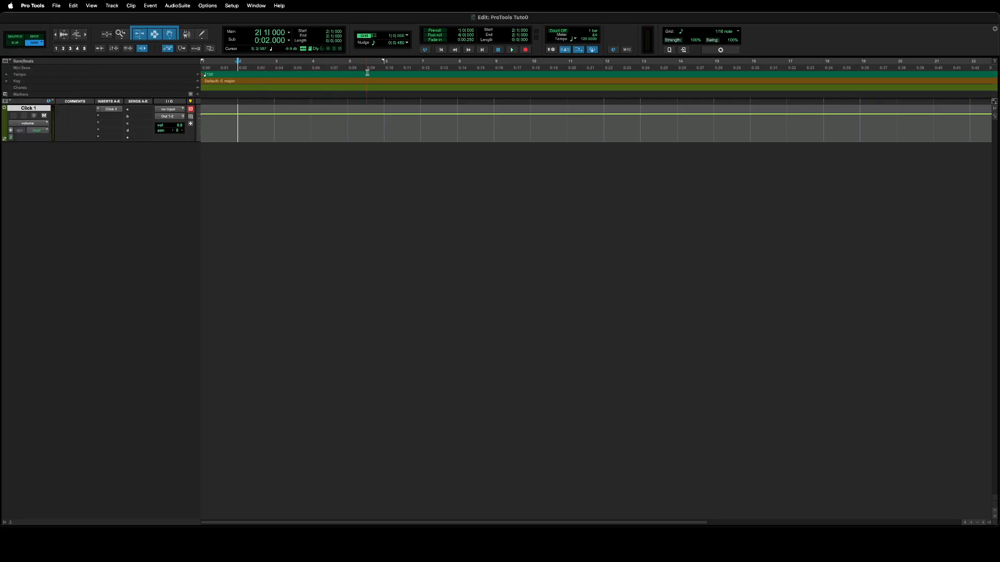
click(12, 62)
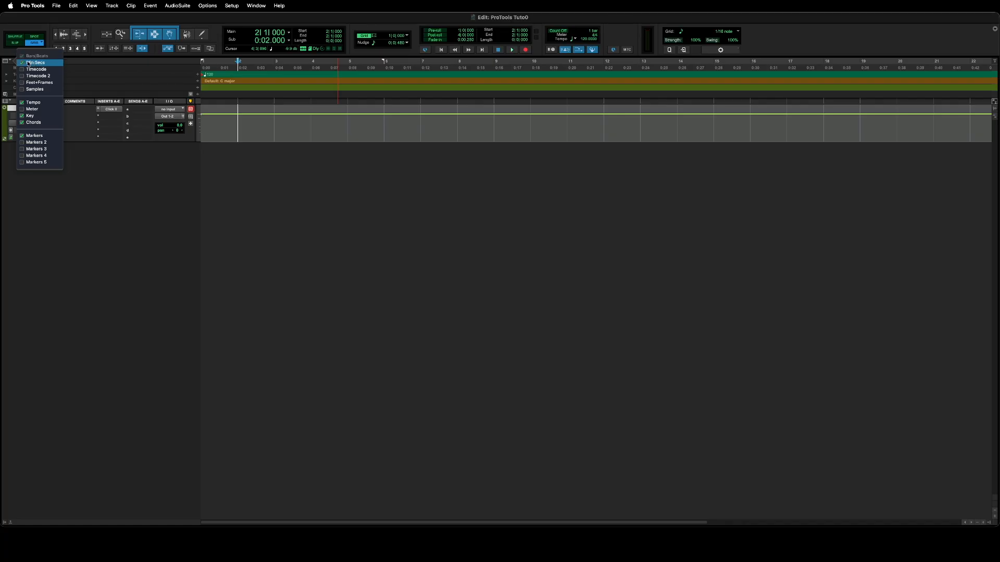
click(24, 62)
click(6, 62)
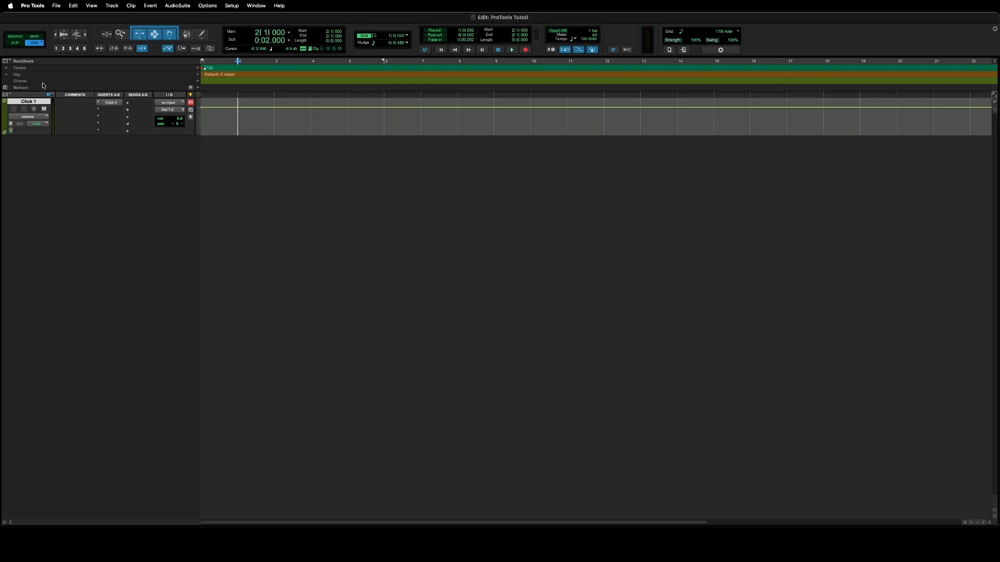
click(7, 61)
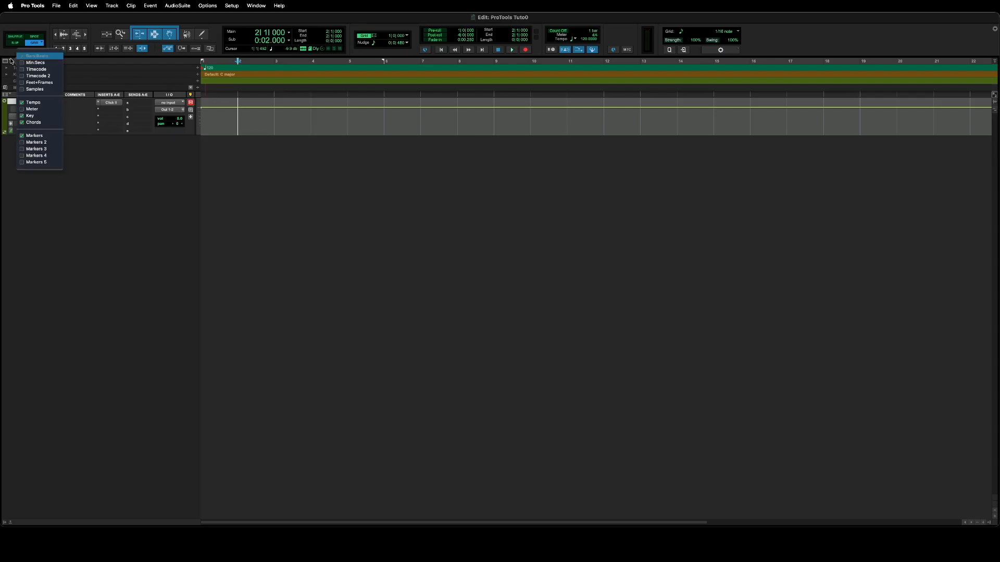
click(23, 116)
click(32, 122)
click(34, 136)
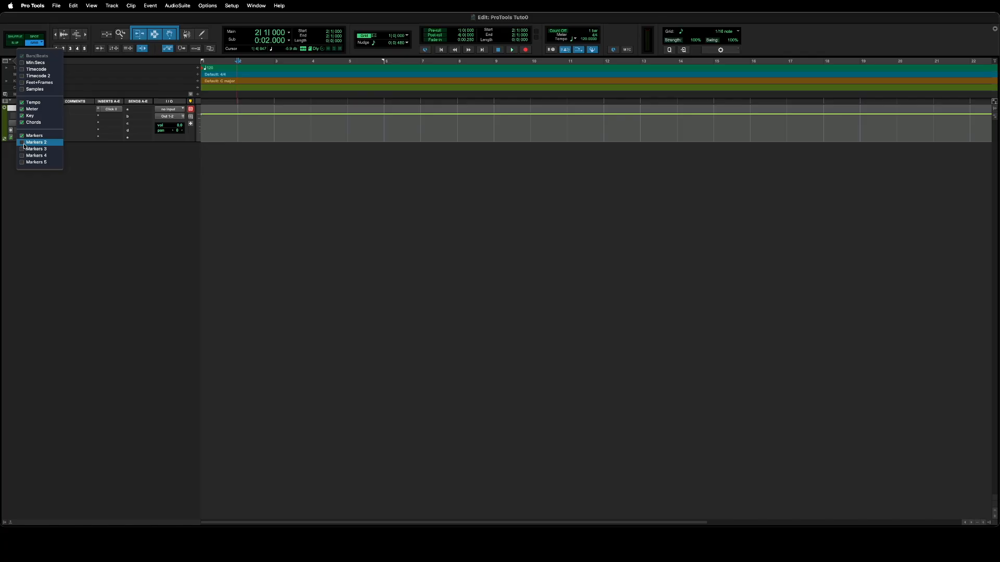
click(29, 110)
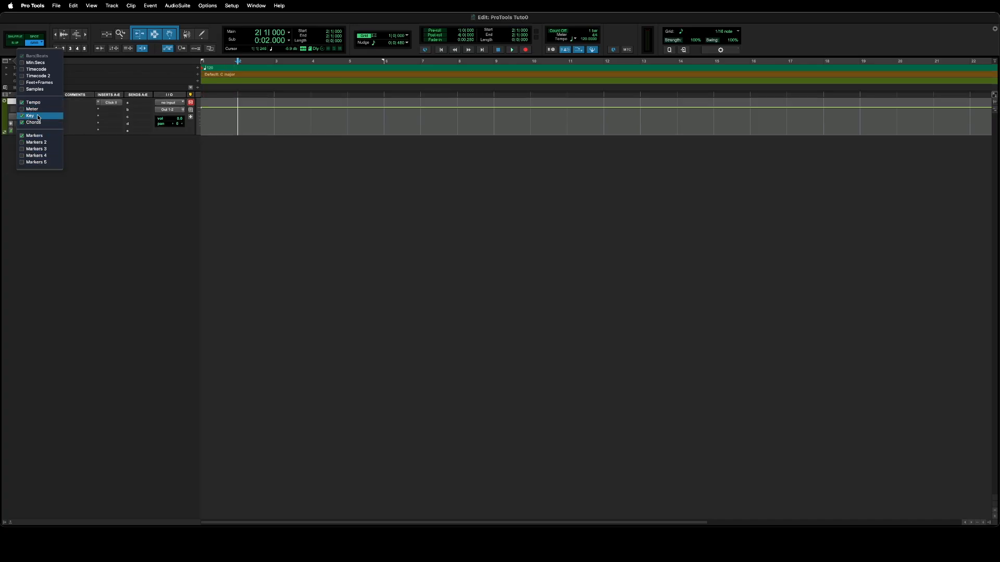
click(228, 77)
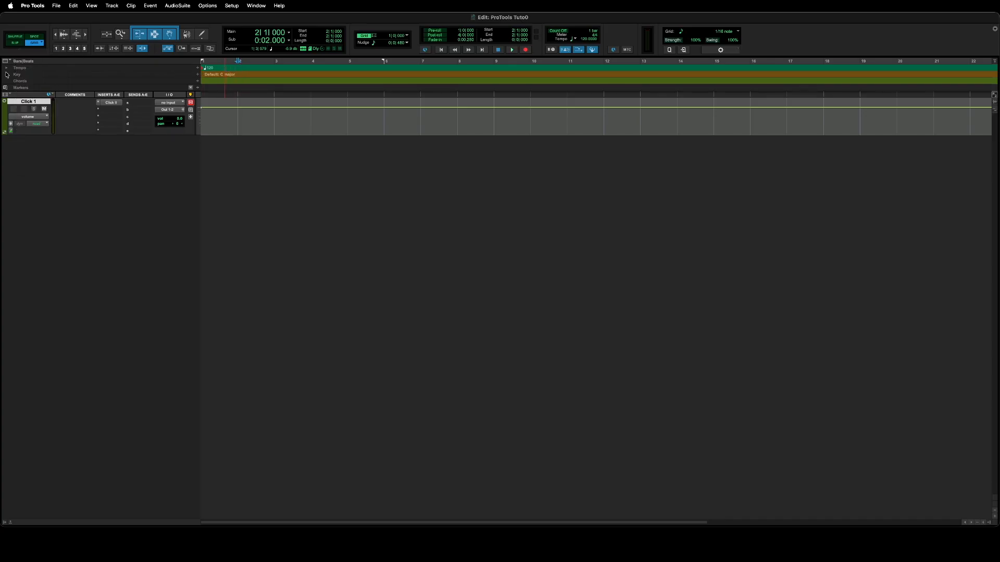
drag(350, 117, 446, 117)
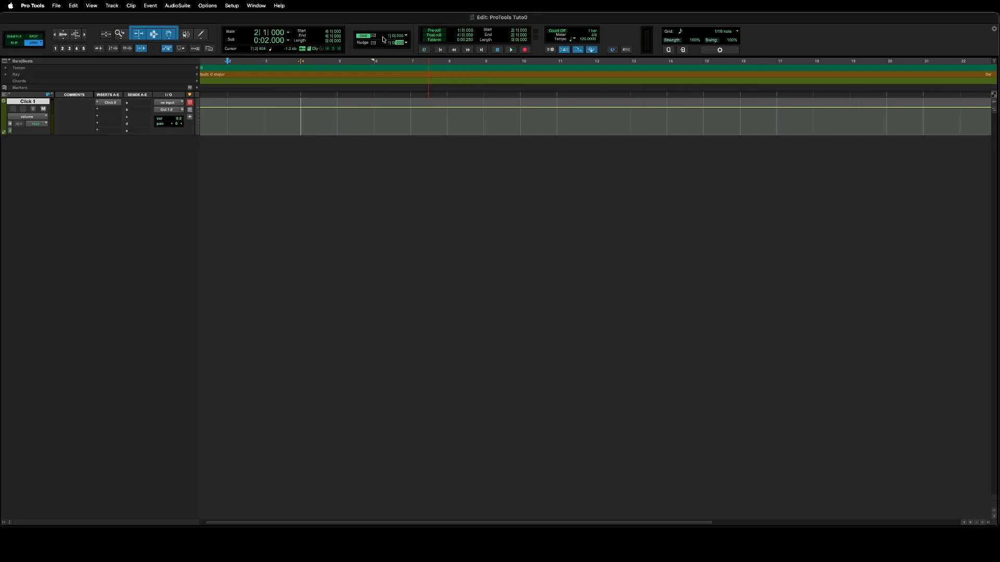
click(406, 36)
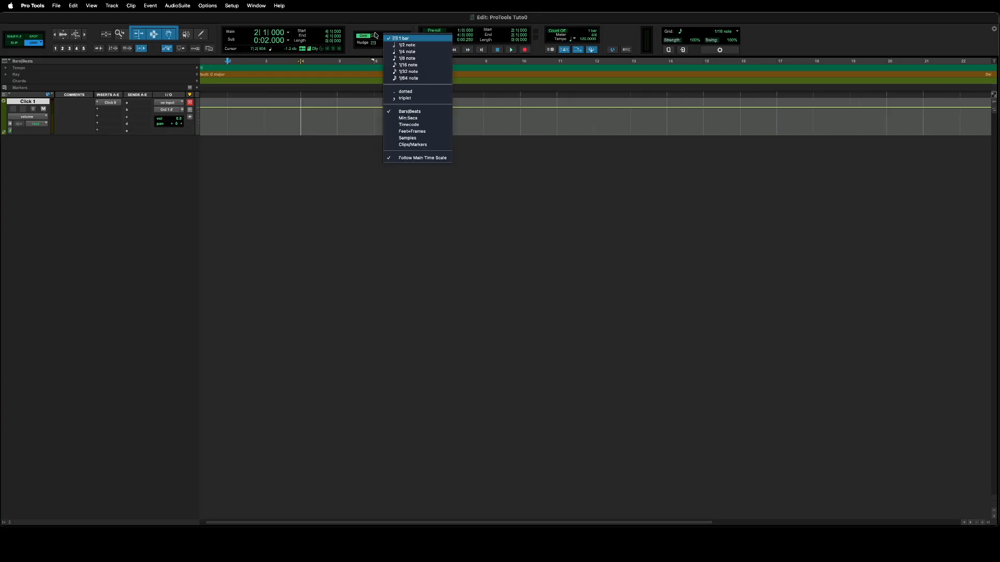
click(388, 38)
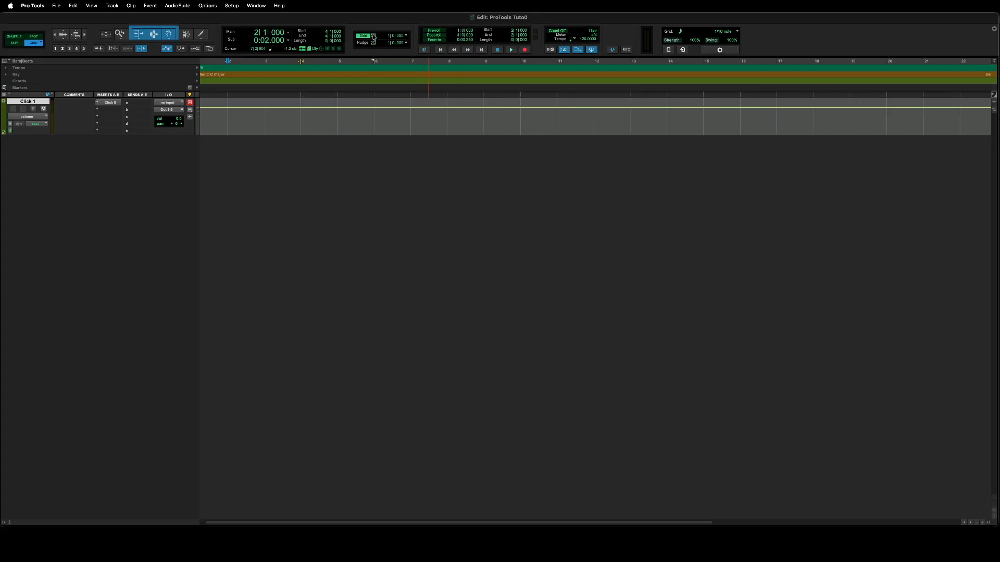
click(407, 35)
click(431, 64)
drag(338, 117, 448, 117)
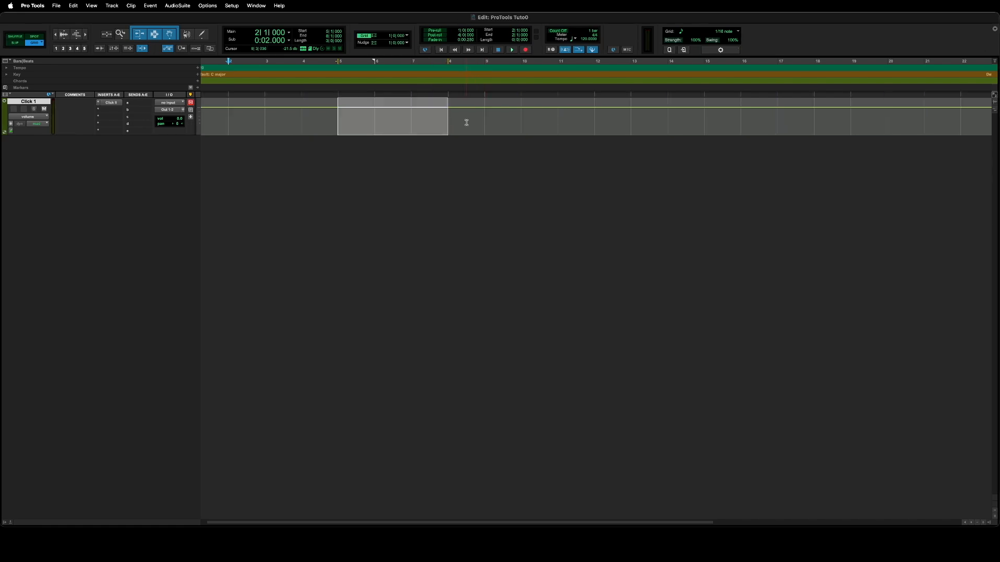
click(485, 123)
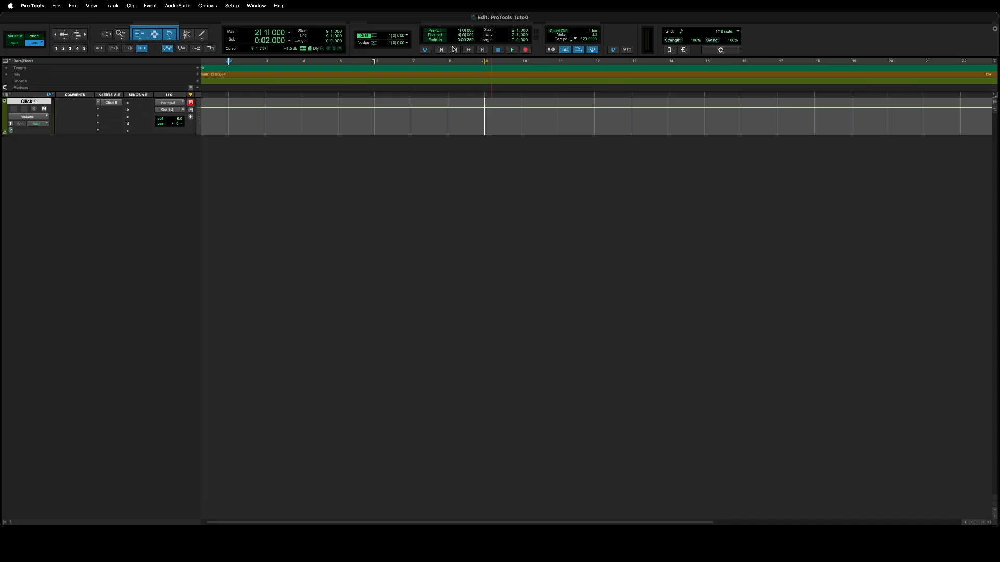
Select bars 6–8 on Click 1, enable Pre-roll, MIDI Merge and Count Off, then play.
drag(384, 107, 448, 108)
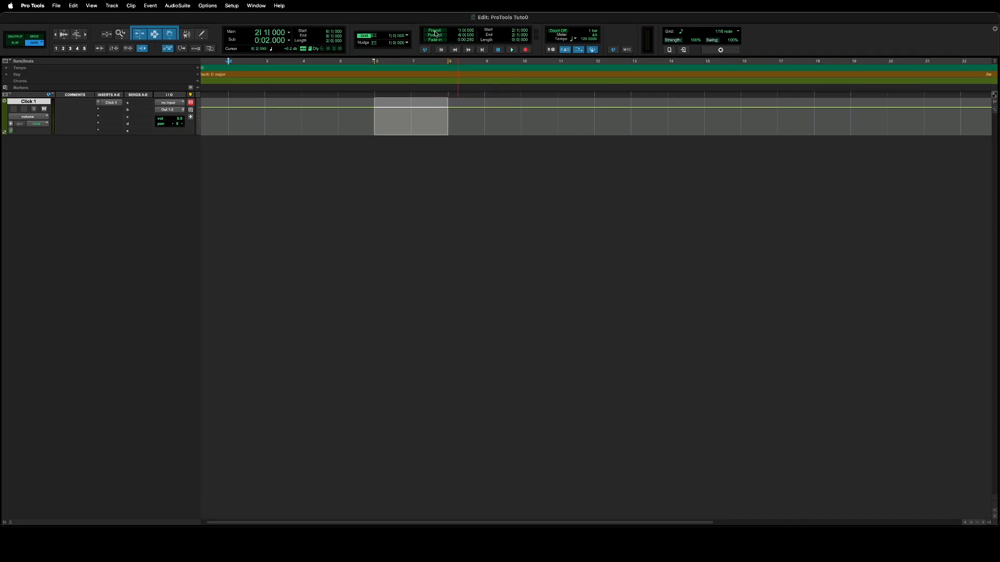
click(436, 31)
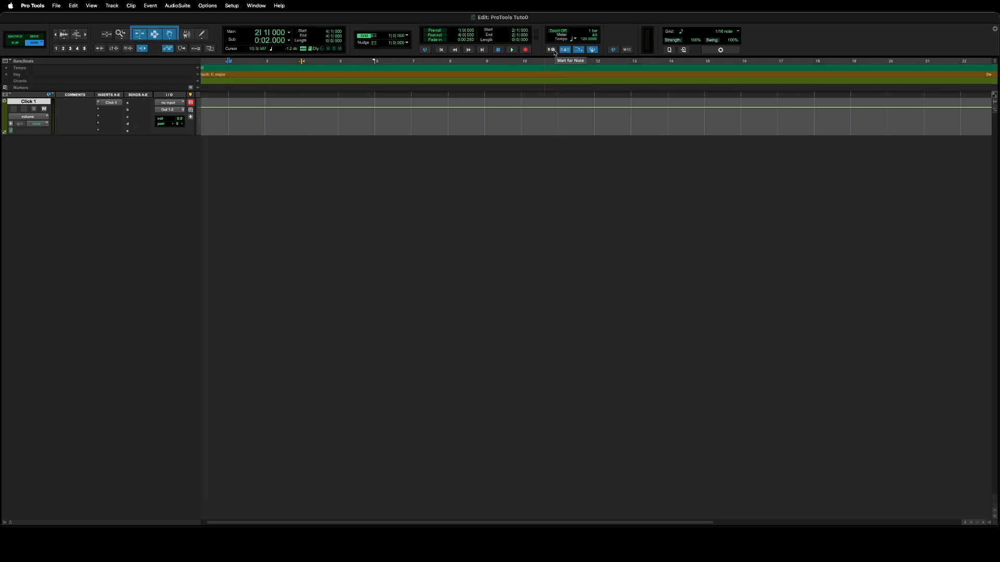
click(579, 51)
click(580, 51)
click(579, 50)
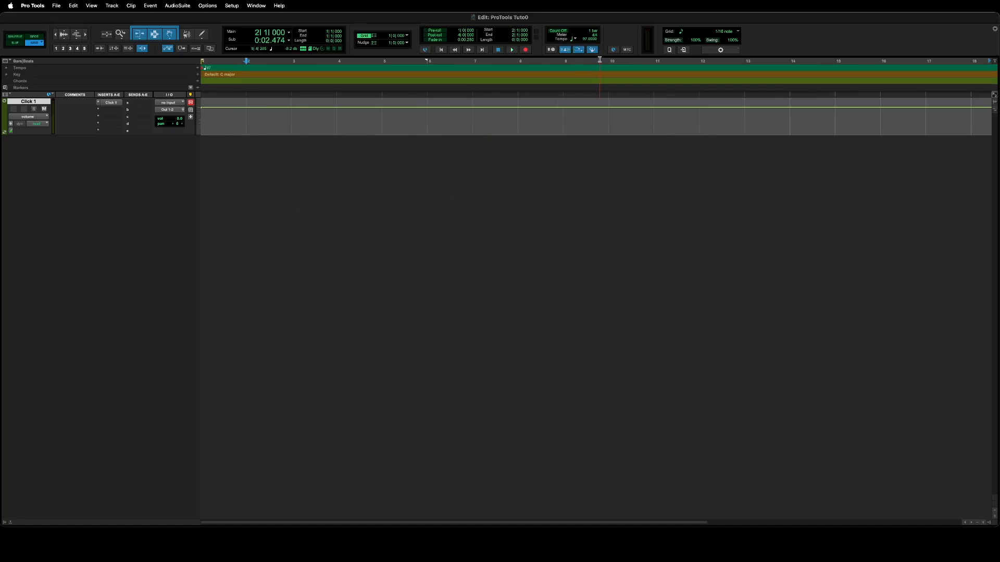
click(592, 49)
click(593, 49)
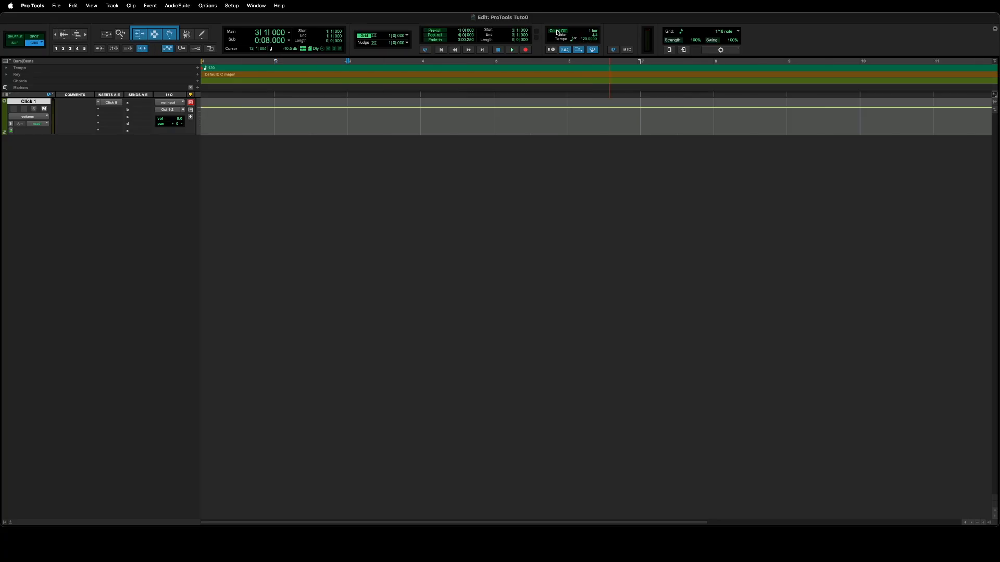
click(557, 31)
click(513, 51)
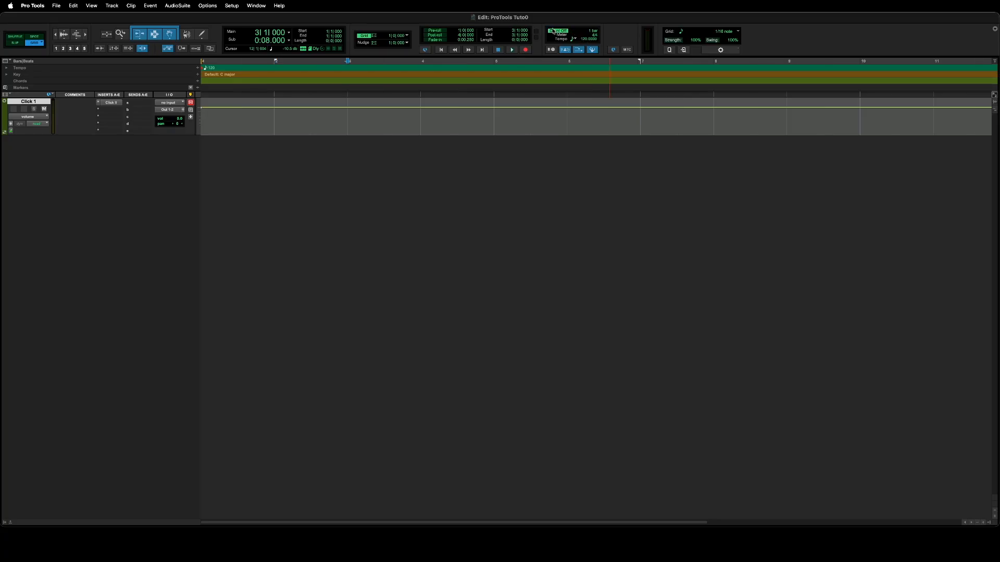
Set Count Off to 2 bars in the Click/Countoff options, then disable Count Off and stop playback.
double_click(588, 31)
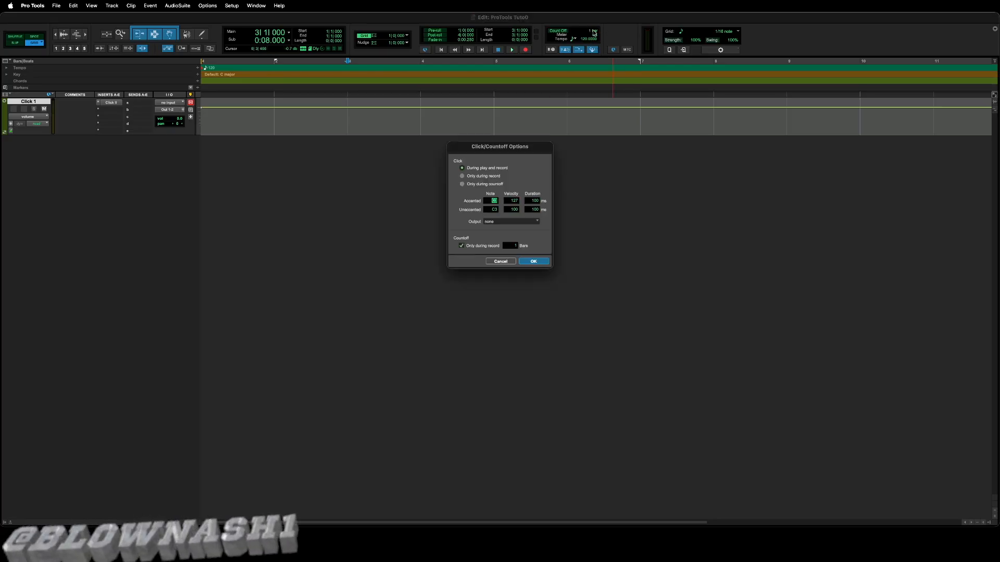
drag(500, 143, 503, 122)
click(515, 226)
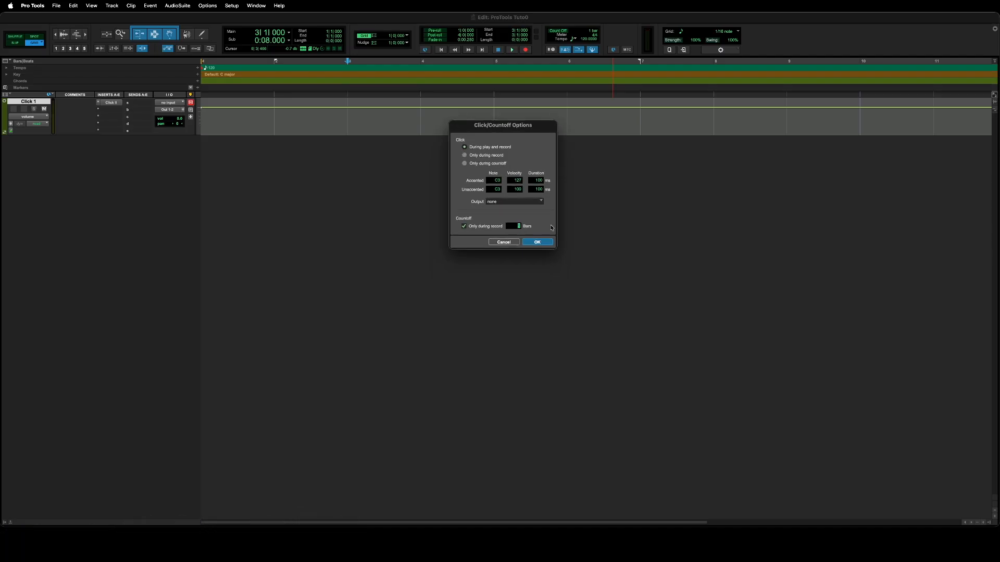
text(2)
key(Return)
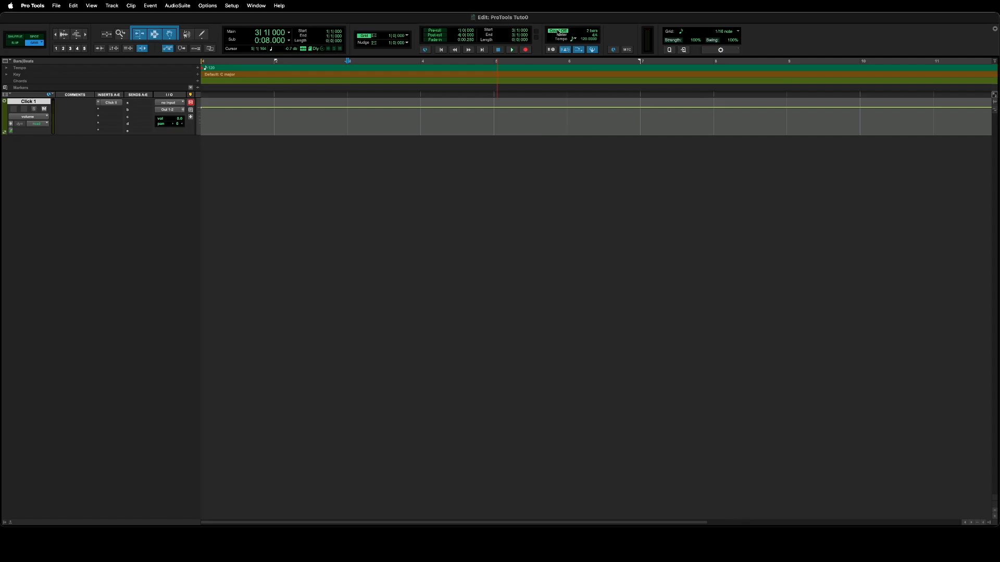
click(558, 31)
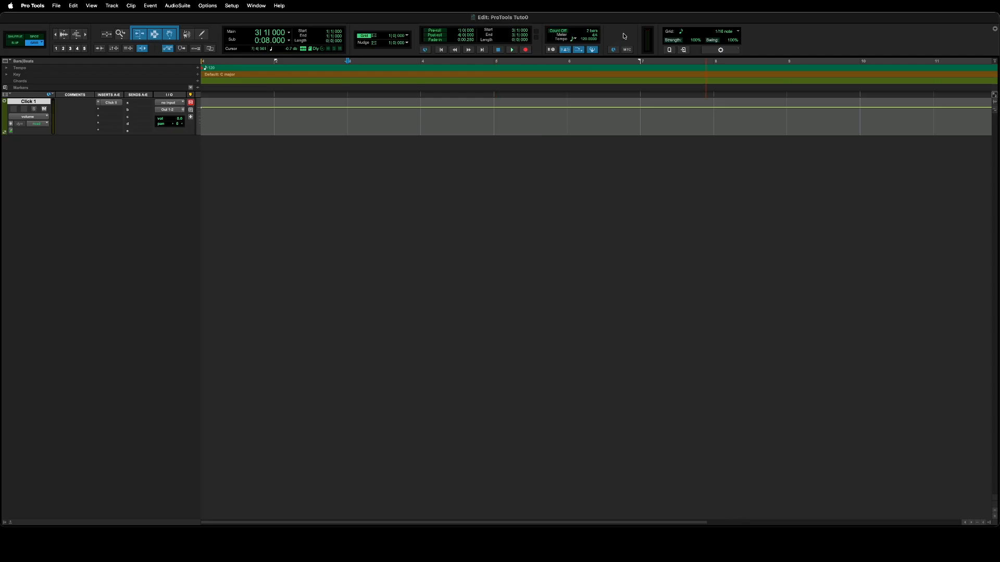
key(space)
Review the MIDI Quantize settings (1/16 grid, 100% strength), then bring up the toolbar sections list.
click(730, 50)
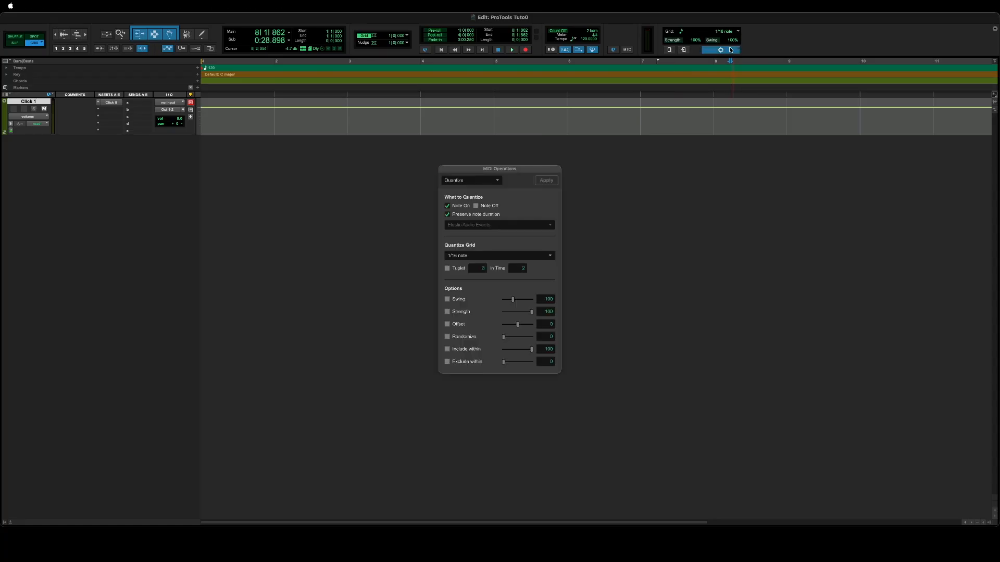
drag(493, 170, 501, 145)
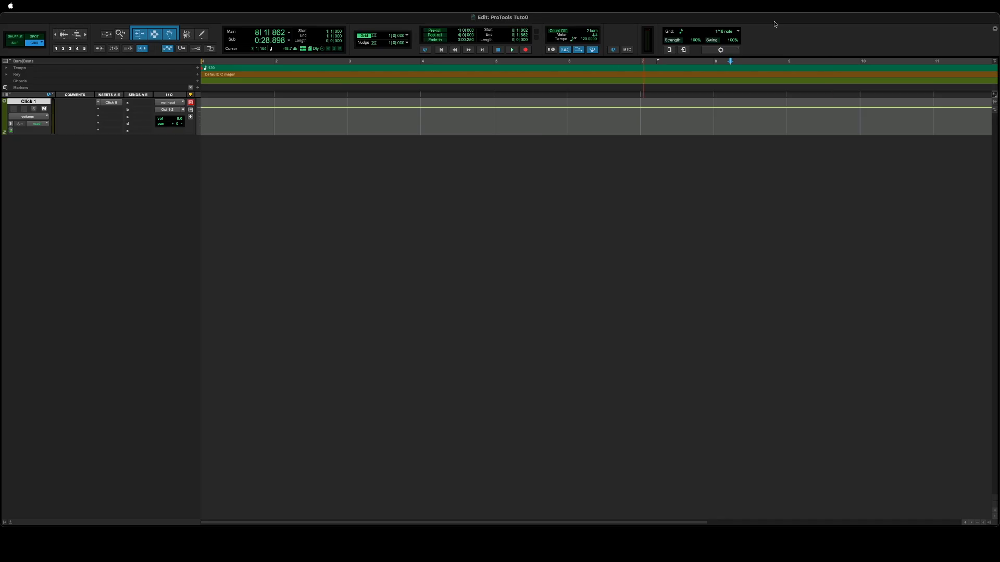
click(995, 29)
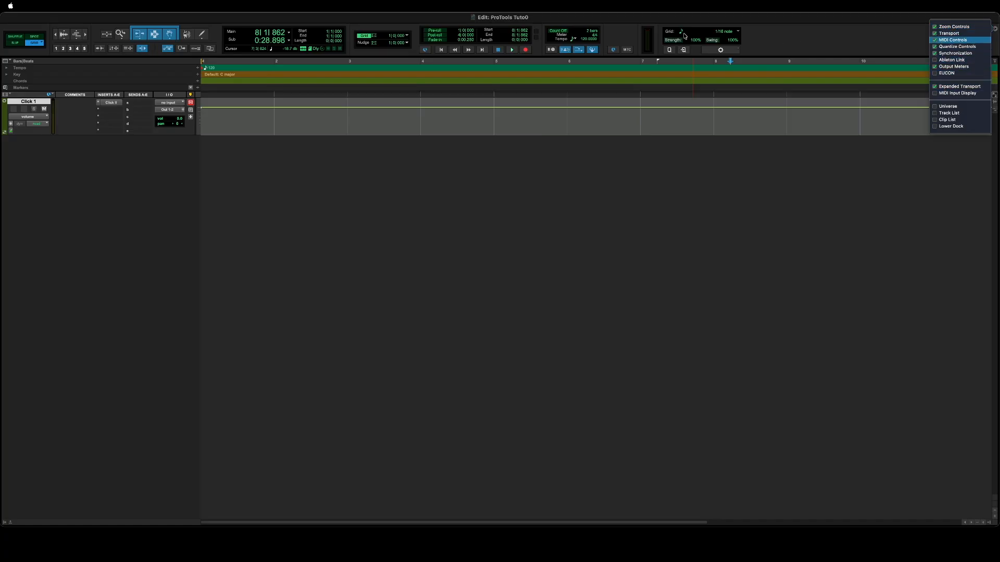
Toggle Zoom Controls, Expanded Transport and Universe off and back on, leaving them as before.
click(936, 27)
click(935, 27)
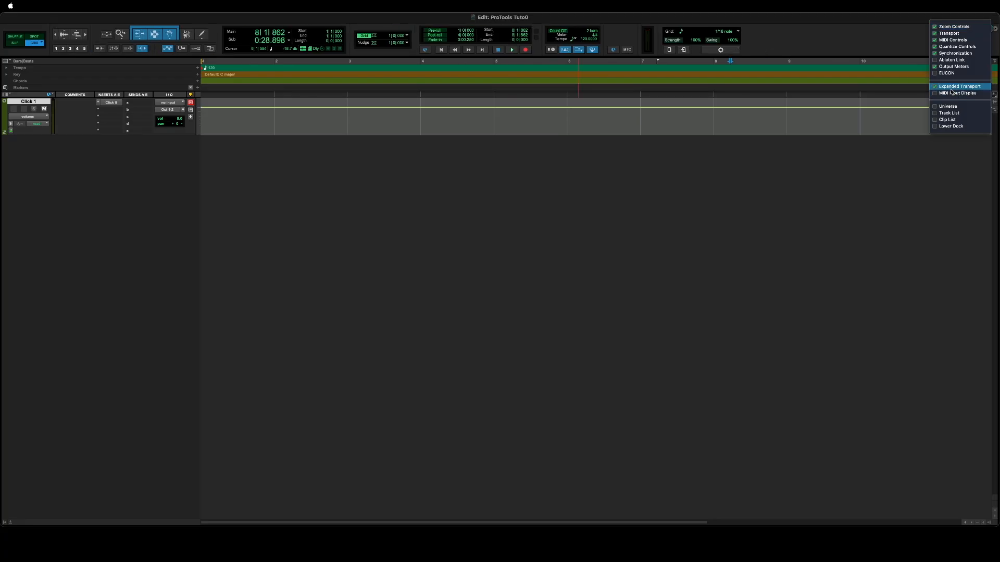
click(956, 87)
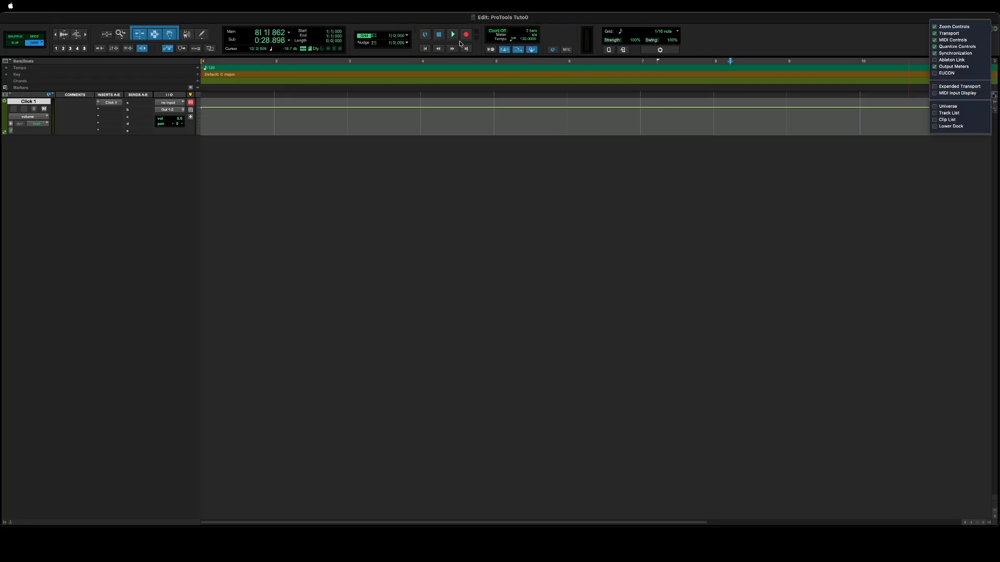
click(946, 87)
click(948, 106)
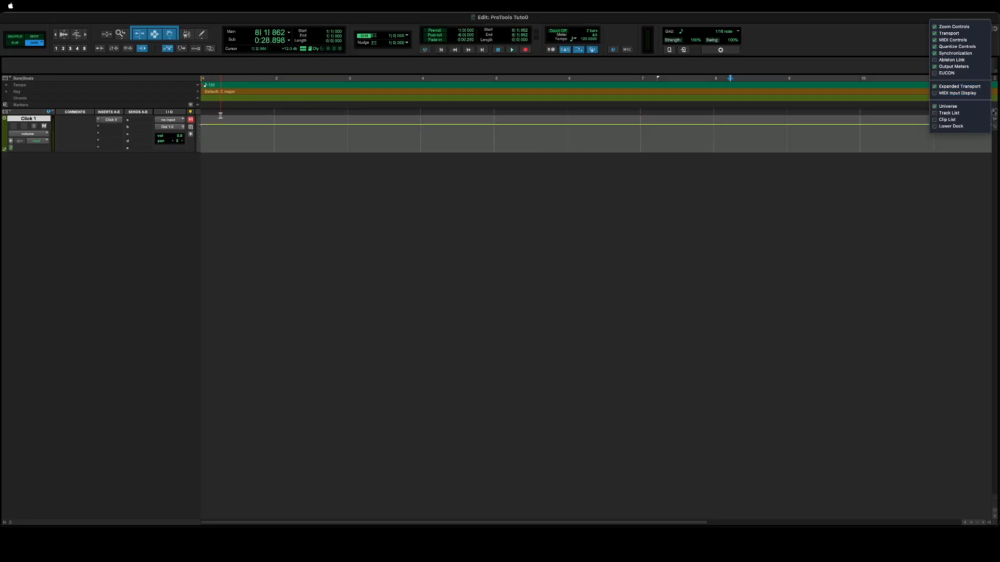
click(947, 106)
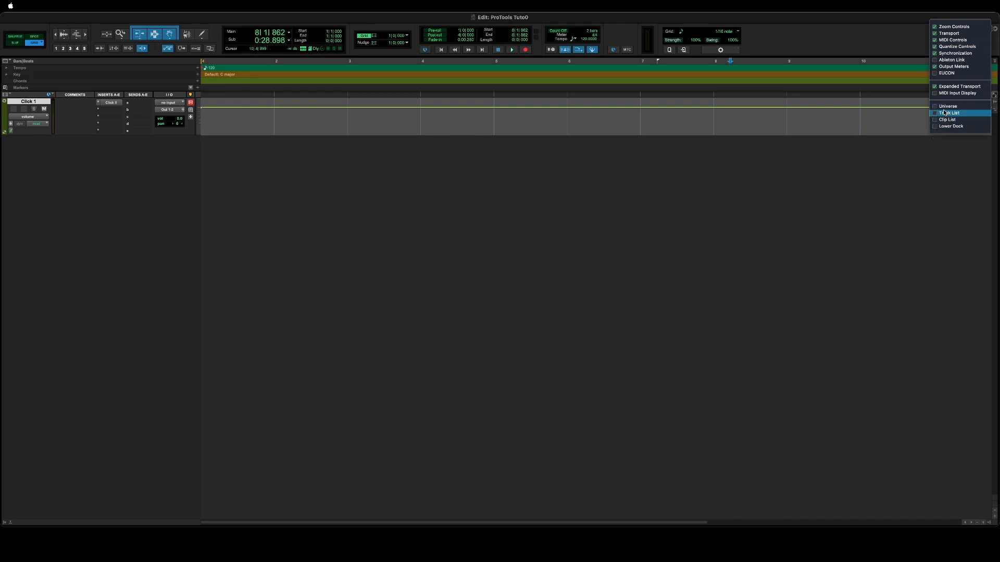
Toggle the Tracks and Groups lists, Clip List and Lower Dock panels, then close the list.
click(948, 113)
click(946, 120)
click(940, 127)
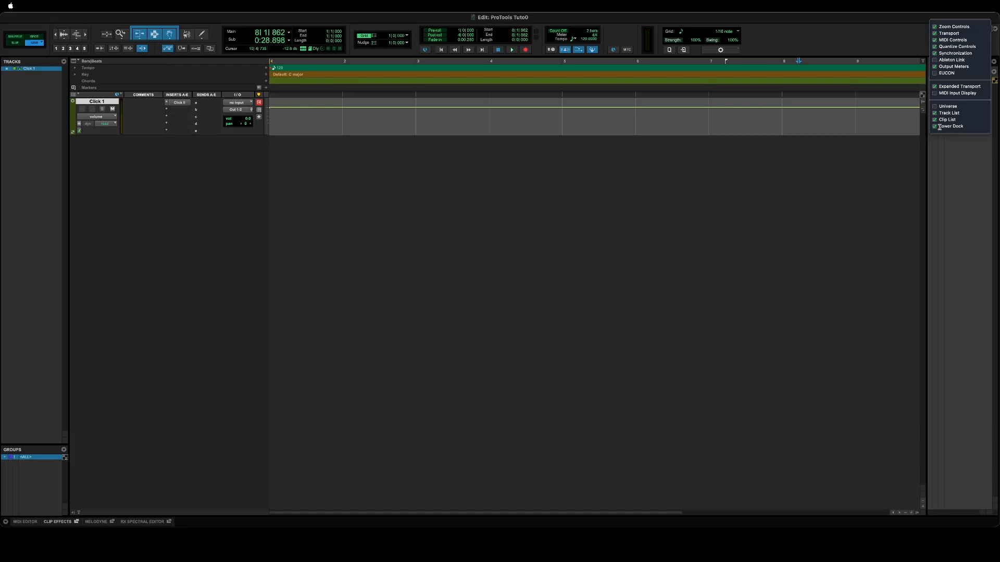
click(912, 118)
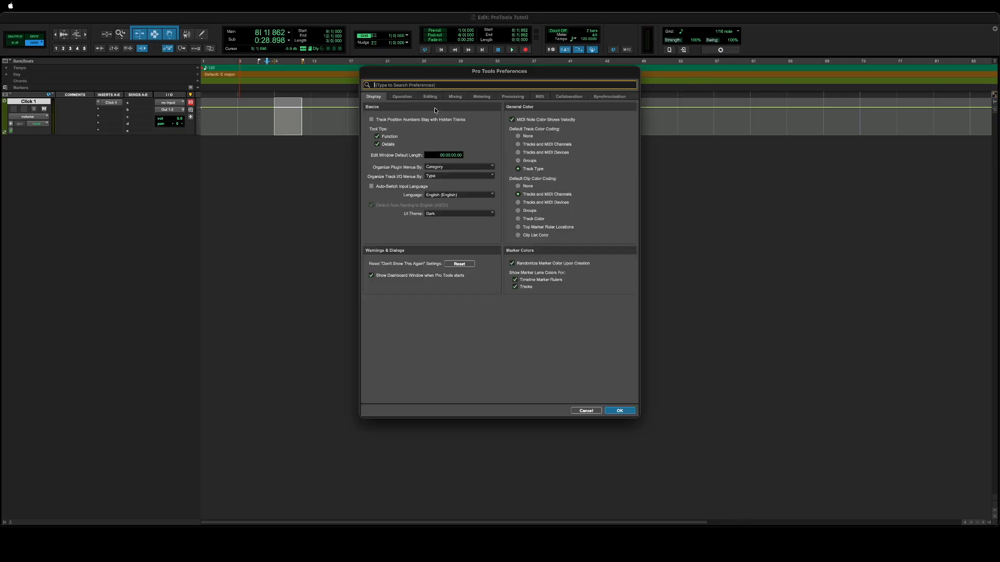
Toggle 'Automatically Create Click Track' in the MIDI preferences and confirm.
click(540, 97)
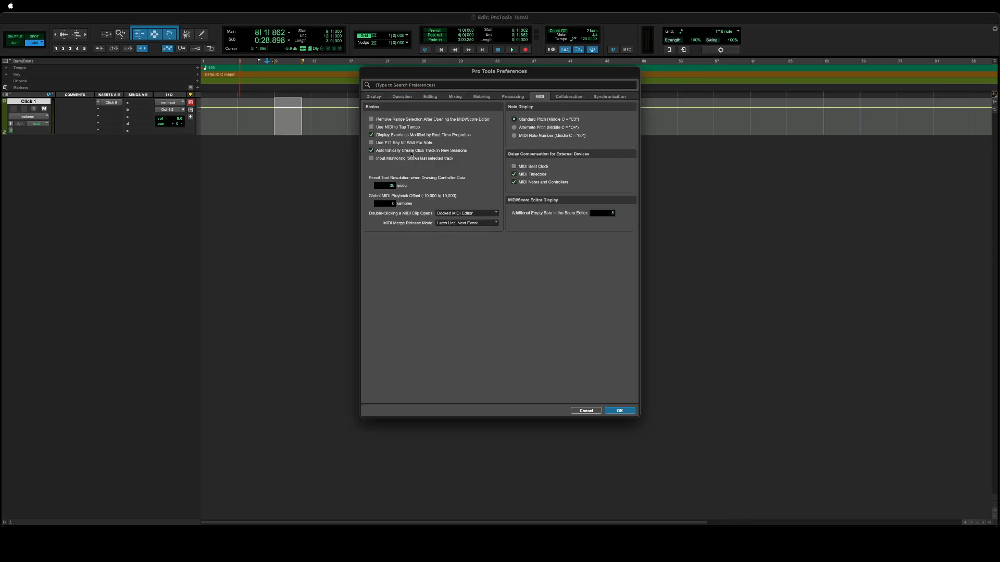
click(372, 151)
key(Return)
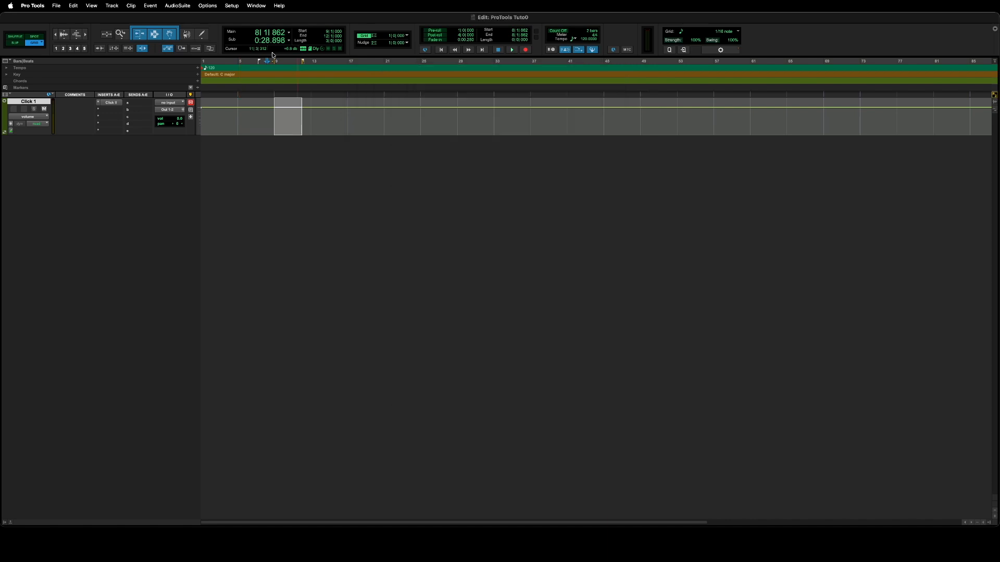
Keep MPK mini 3 enabled in Setup > MIDI > Input Devices and confirm with OK.
click(232, 6)
click(359, 169)
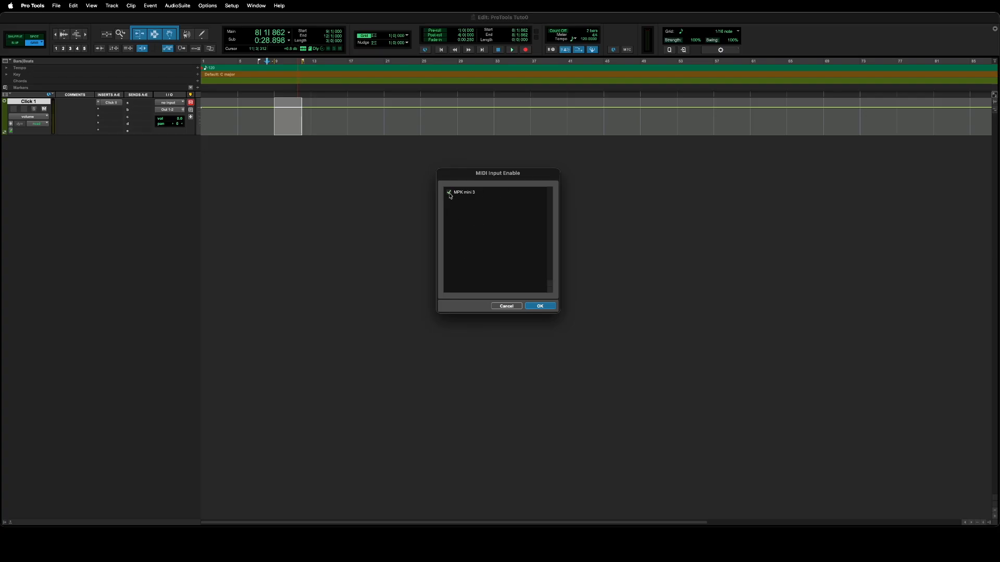
click(540, 306)
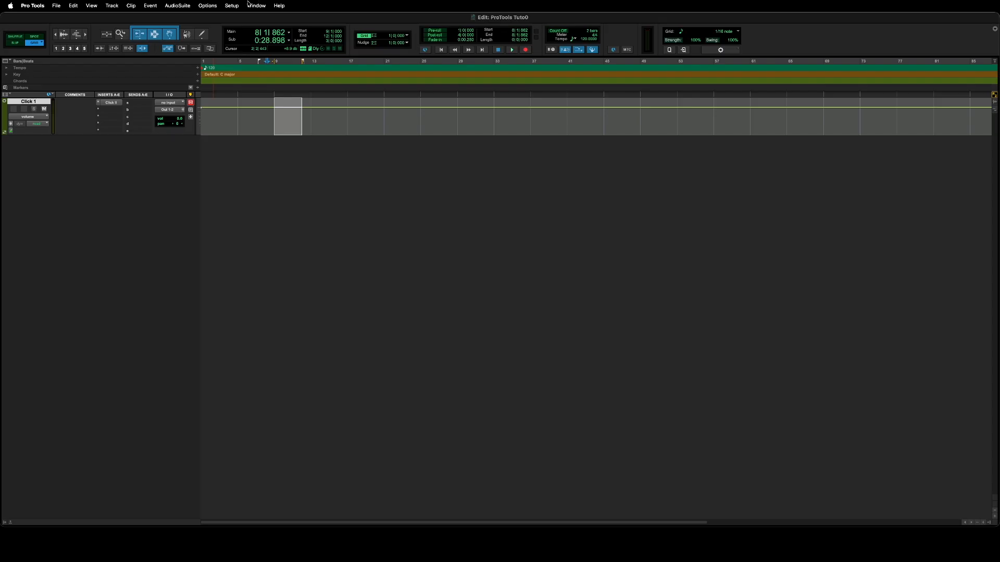
click(232, 6)
click(239, 63)
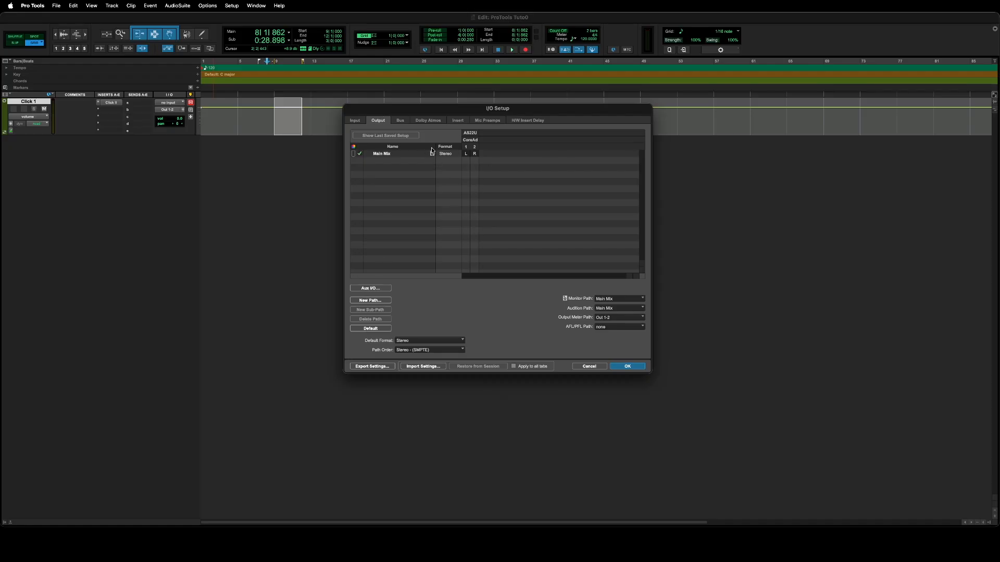
click(387, 154)
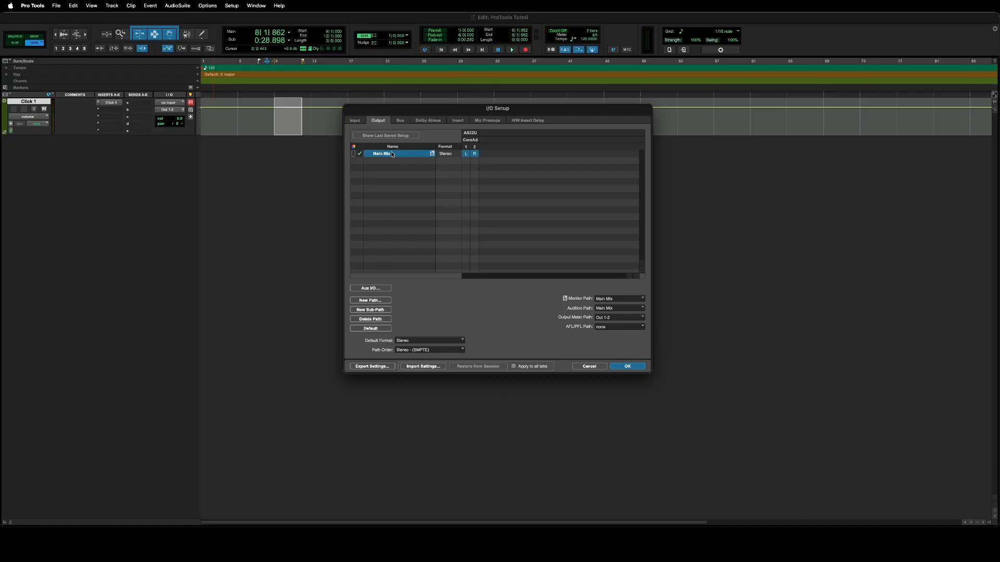
double_click(388, 152)
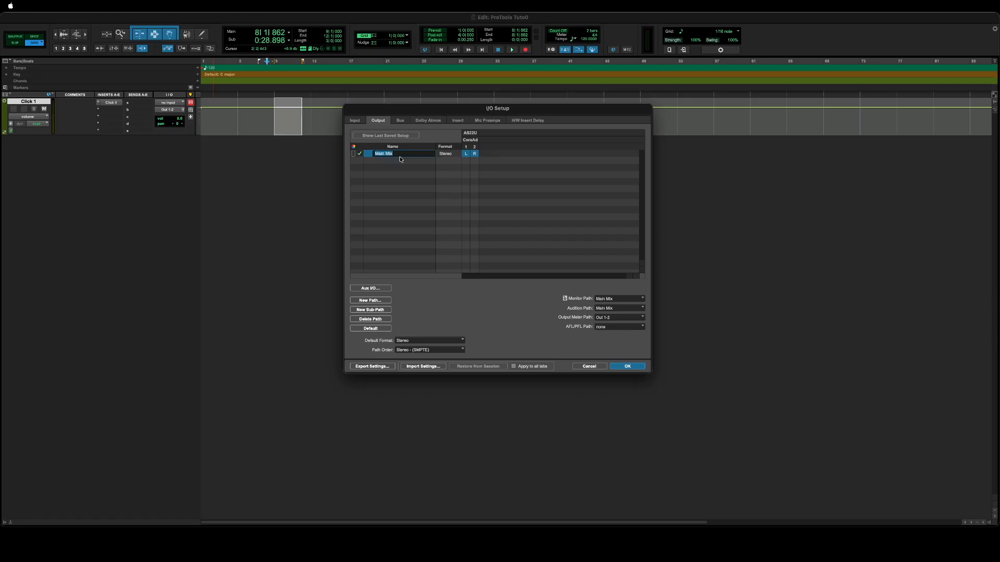
drag(400, 154, 375, 172)
click(366, 155)
click(355, 121)
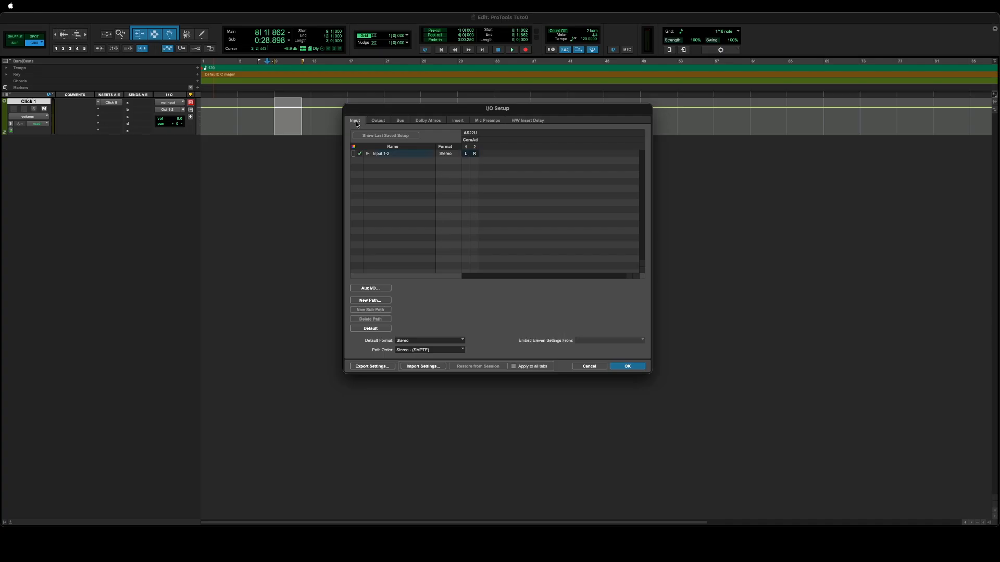
click(387, 151)
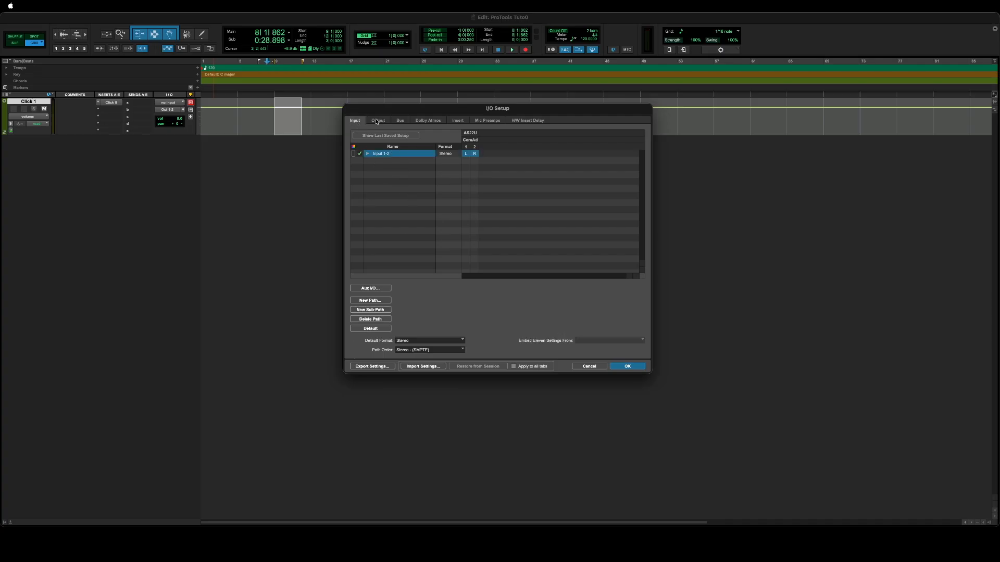
key(Return)
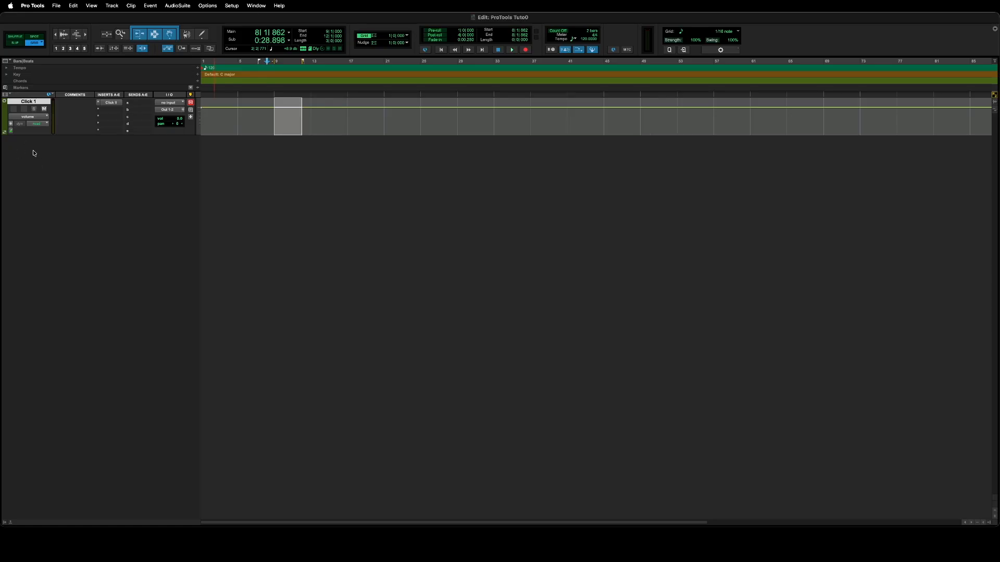
Open the New Tracks dialog and set one track in Mono format.
click(111, 7)
click(115, 18)
drag(473, 174, 435, 204)
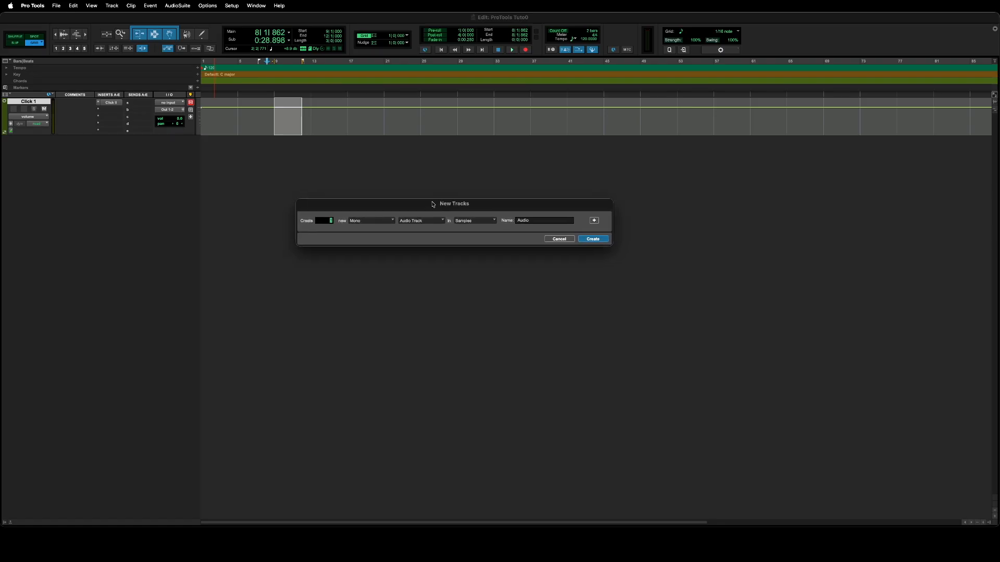
double_click(333, 220)
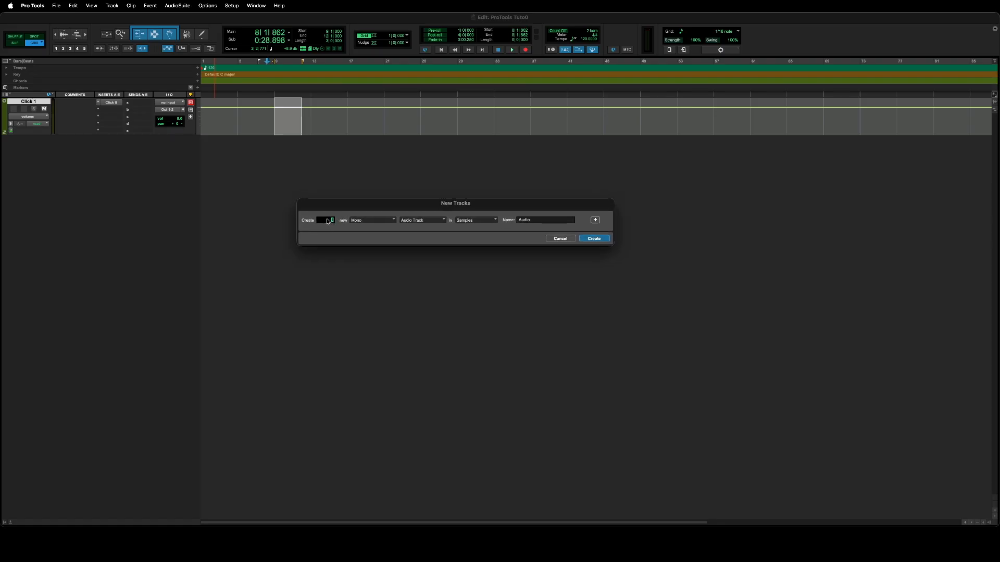
click(359, 220)
click(380, 214)
click(370, 220)
click(371, 221)
Try the Aux Input, Instrument, MIDI and Master Fader track types, then check the timebase choices.
click(444, 220)
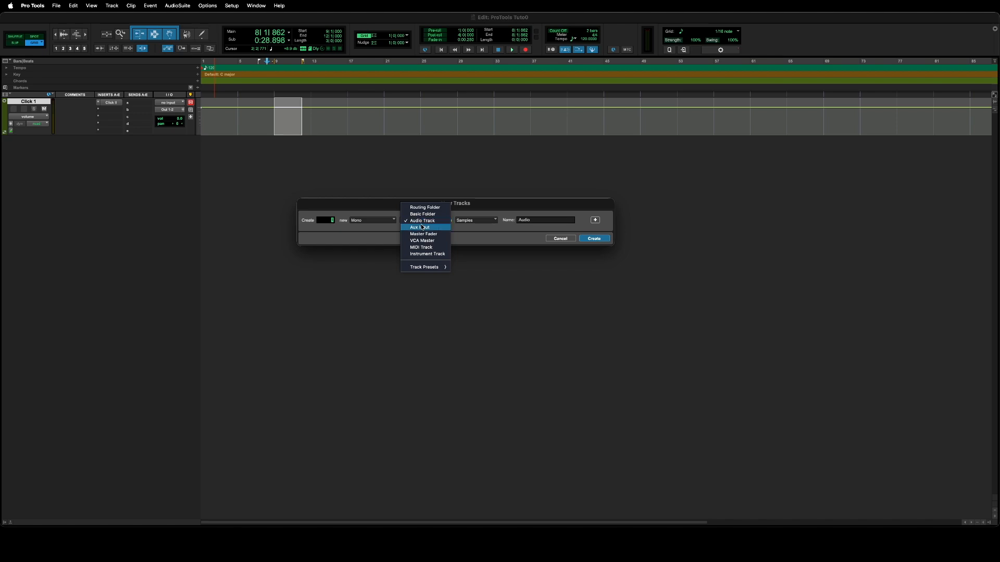
click(420, 227)
click(423, 223)
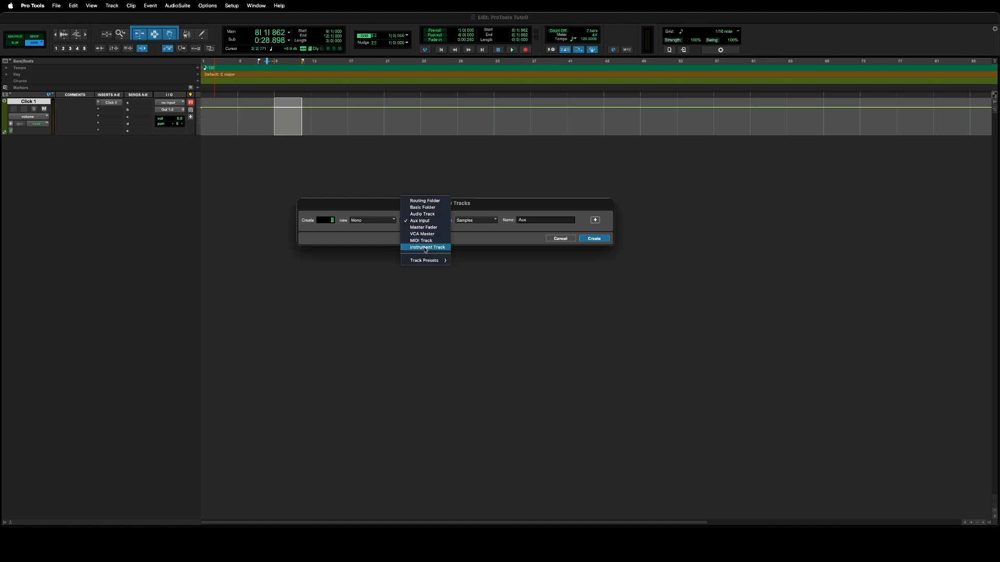
click(425, 249)
click(427, 221)
click(432, 216)
click(430, 221)
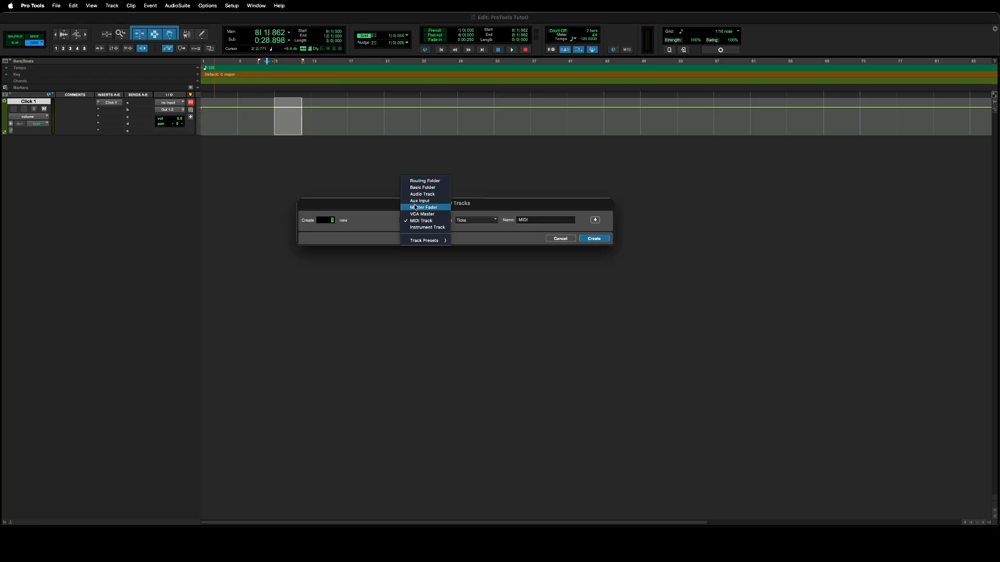
click(418, 207)
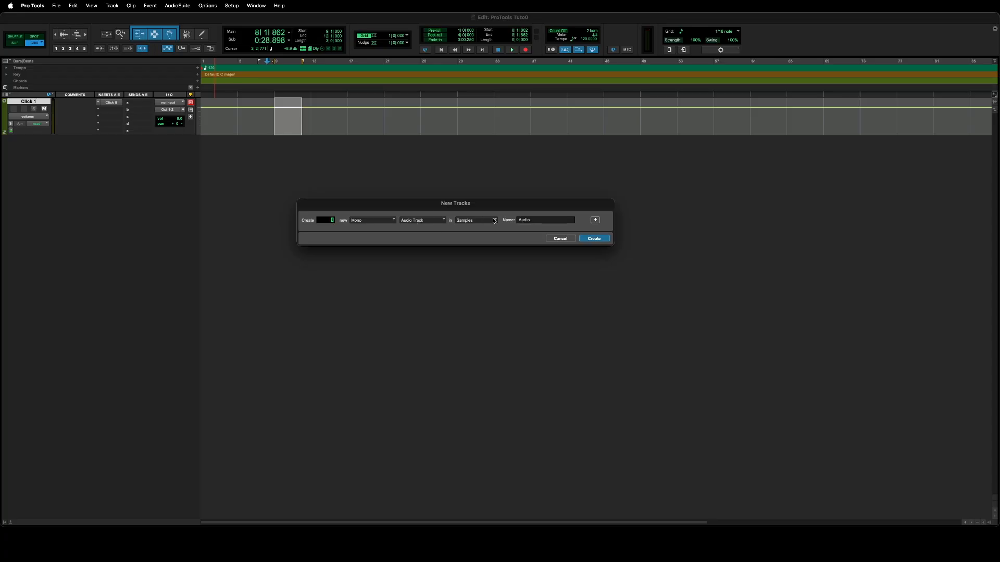
click(490, 220)
click(482, 223)
Make the new track a Mono Instrument Track named 'Midi Check'.
drag(540, 220, 500, 216)
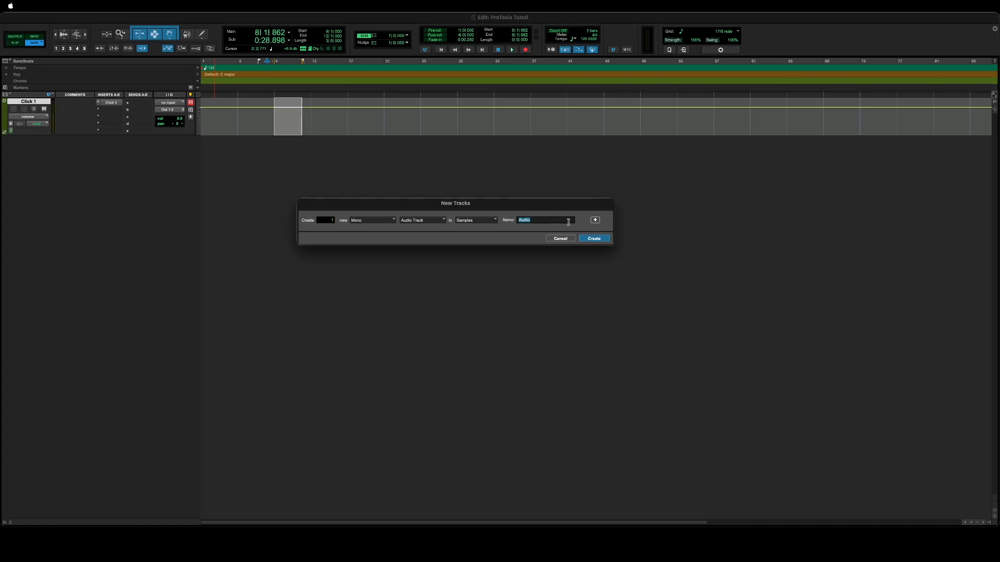
click(368, 218)
click(451, 238)
click(419, 221)
click(428, 254)
text(Midi Check)
click(595, 220)
click(596, 233)
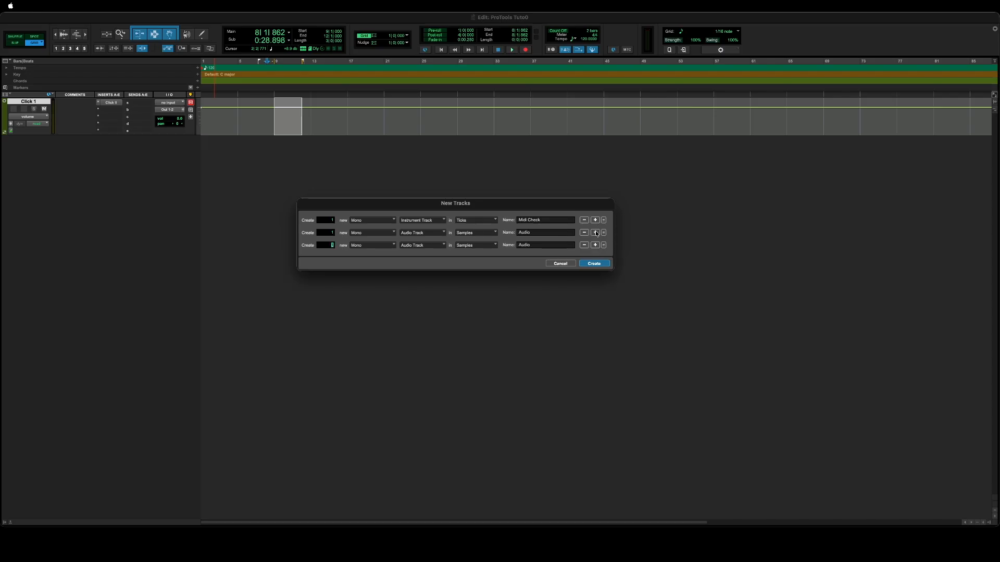
click(596, 245)
click(596, 246)
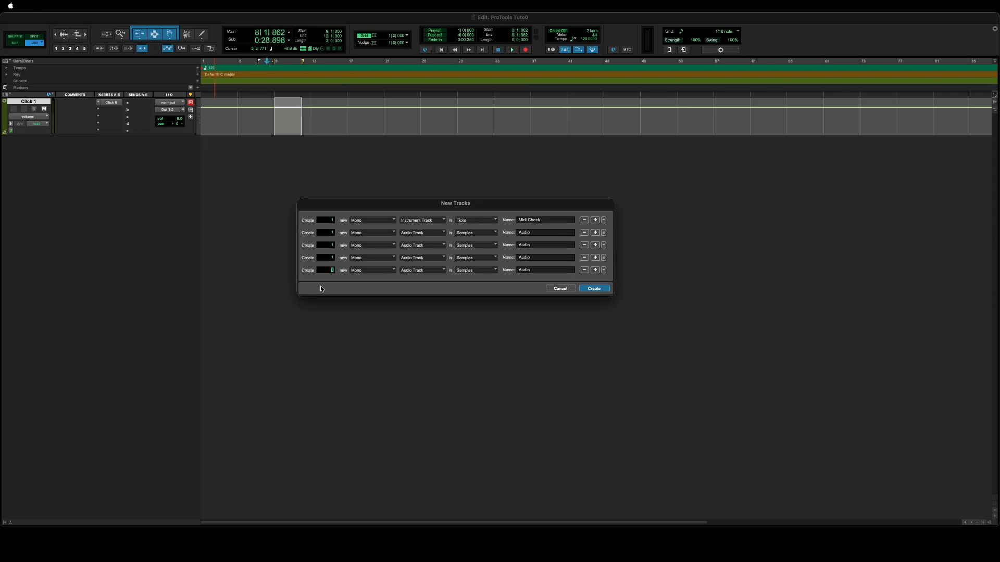
click(375, 271)
click(376, 279)
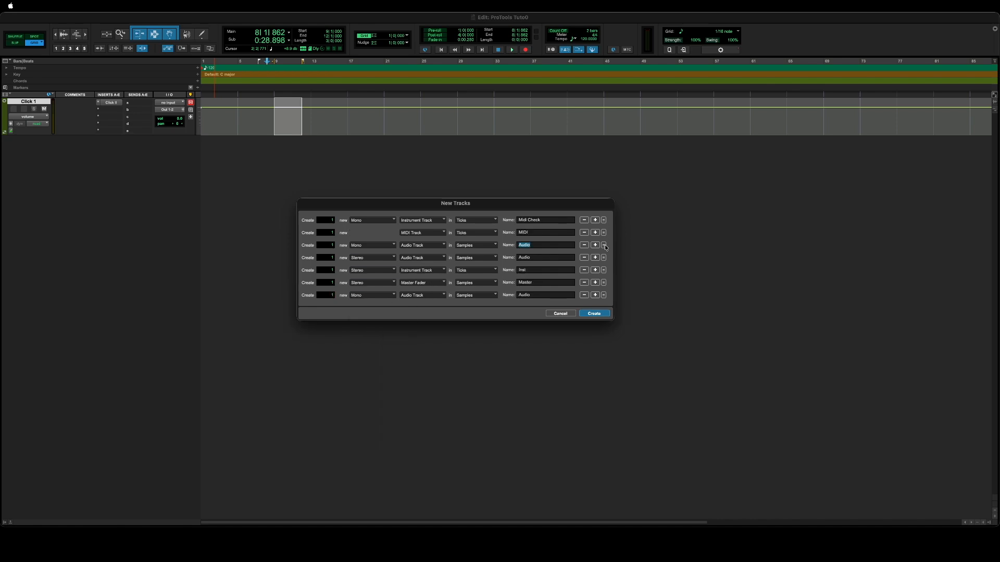
drag(604, 246, 607, 227)
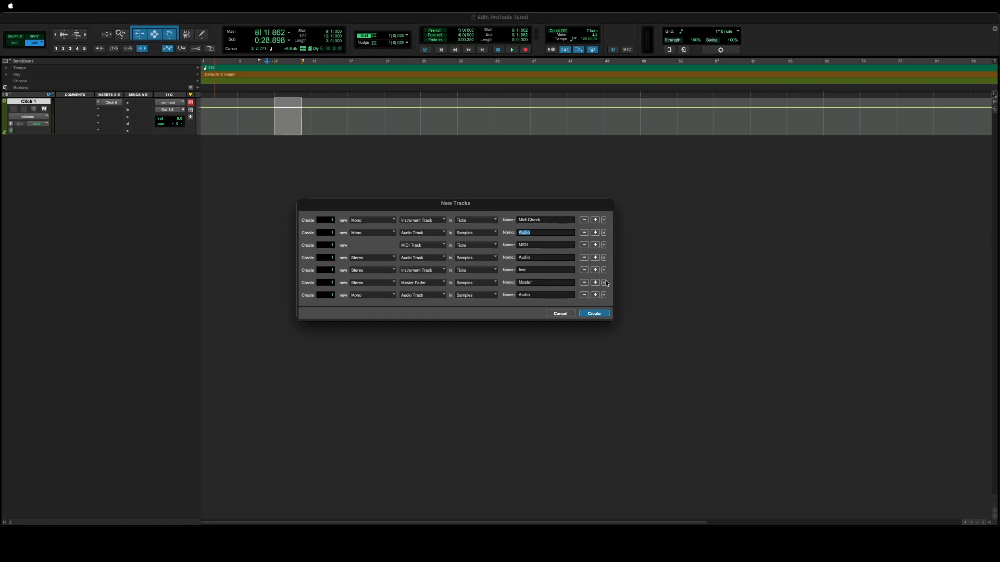
drag(607, 284, 608, 306)
drag(605, 245, 605, 221)
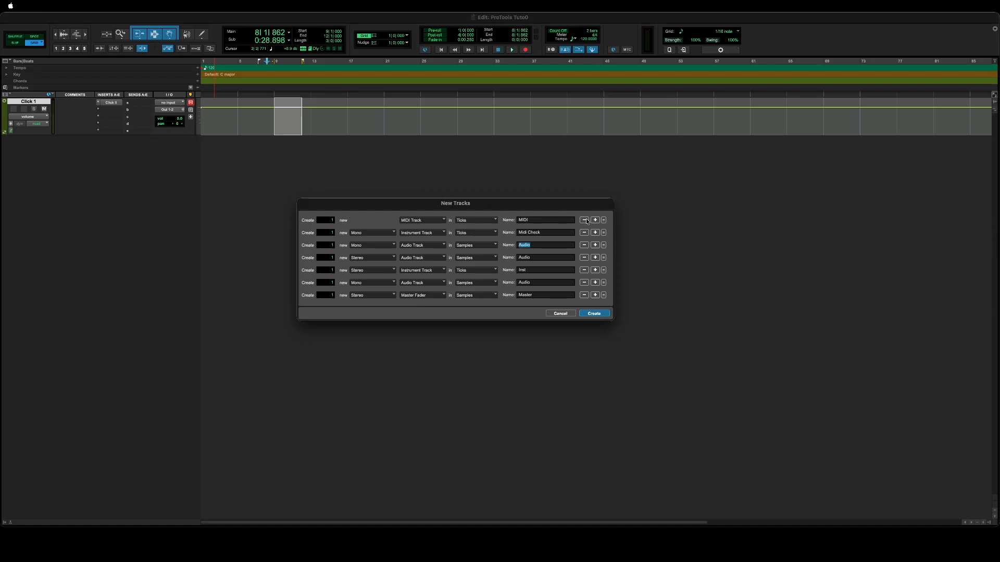
click(584, 220)
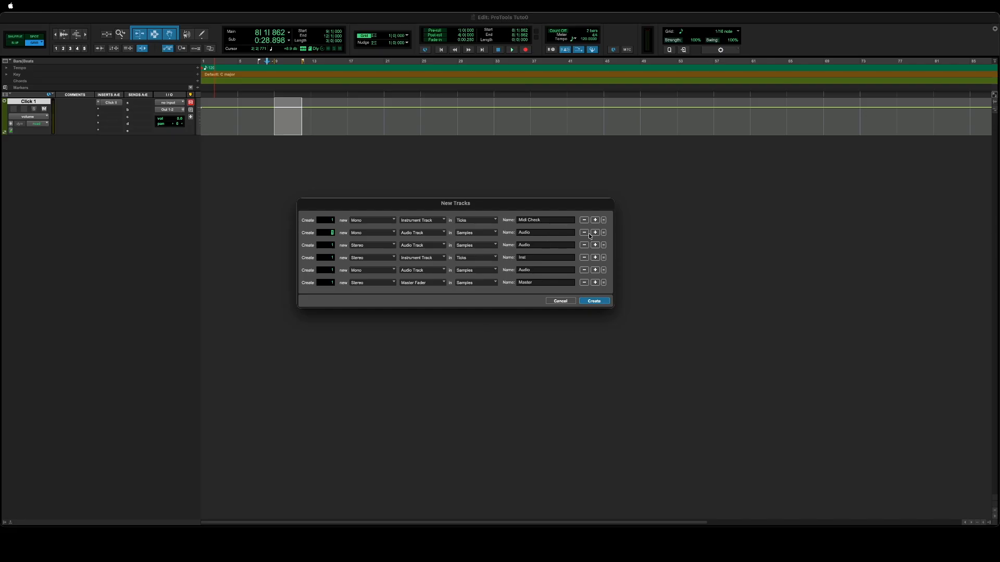
click(584, 233)
click(584, 233)
click(583, 233)
click(584, 233)
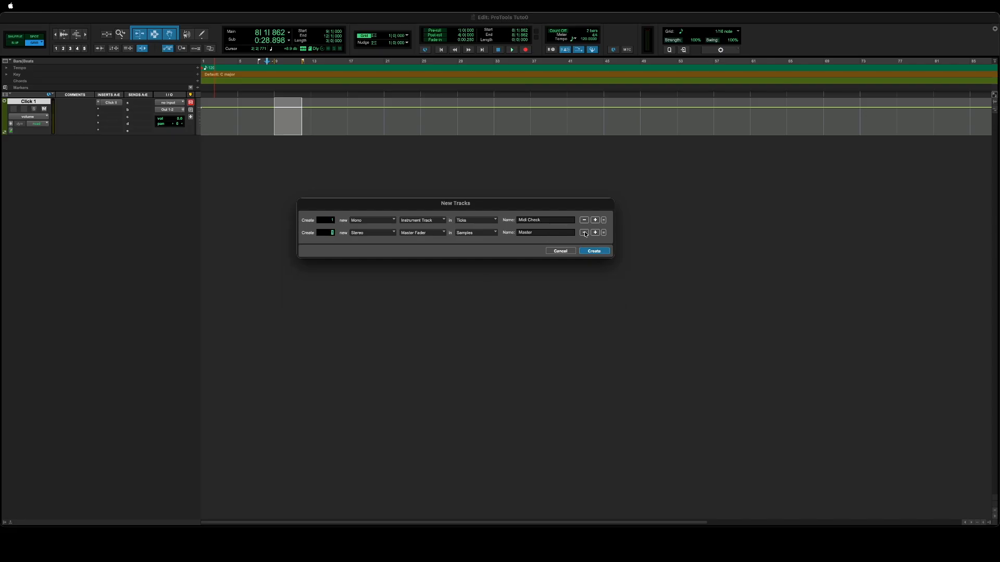
click(584, 233)
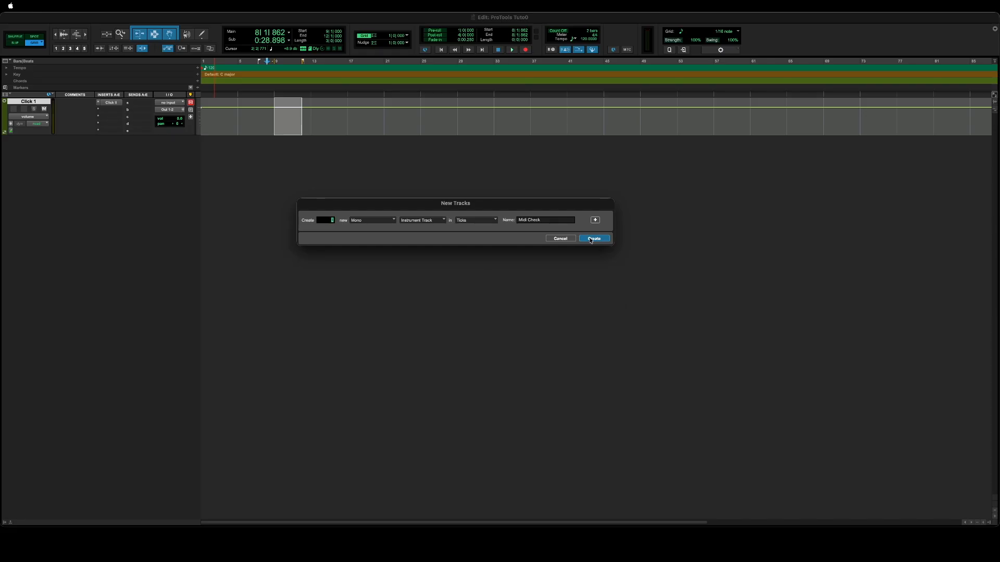
Create the Midi Check track, insert the Mini Grand instrument plugin and record-enable the track.
click(593, 239)
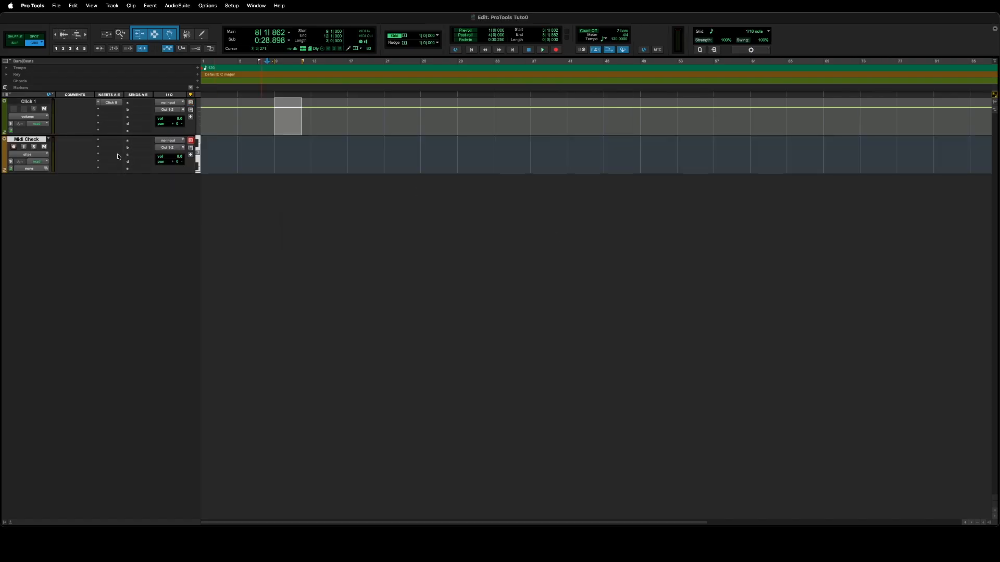
click(109, 141)
mouse_move(130, 148)
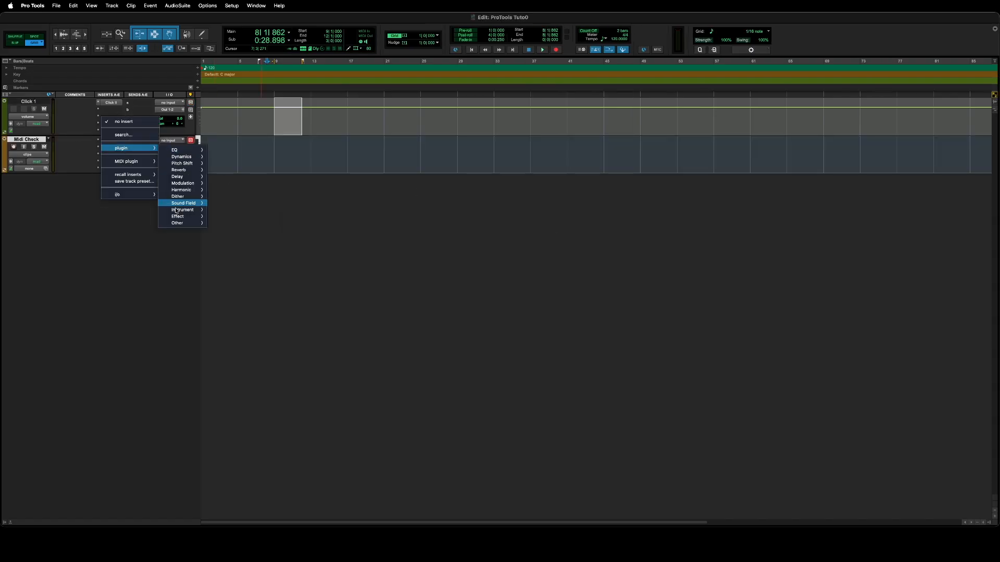
mouse_move(177, 211)
click(234, 232)
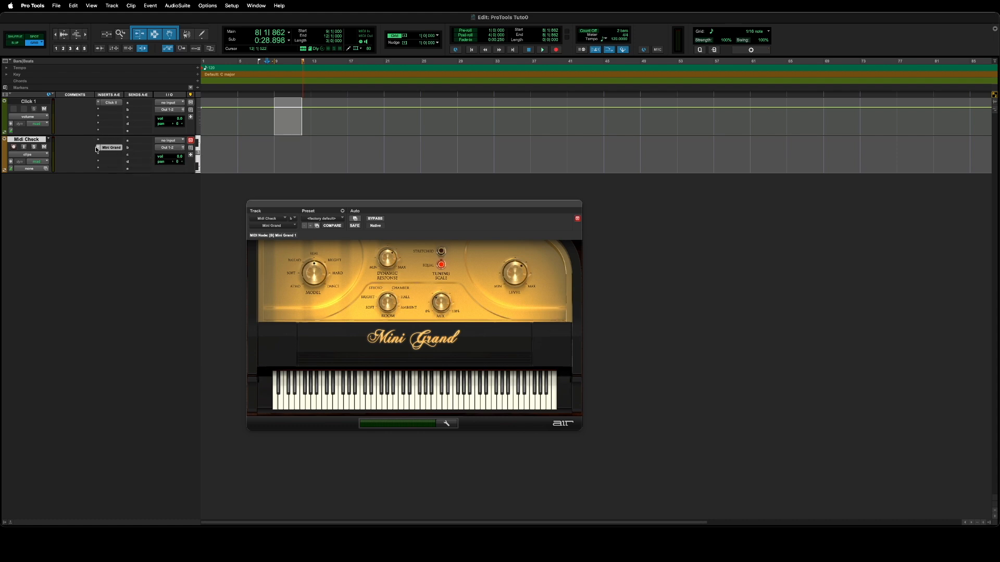
click(14, 148)
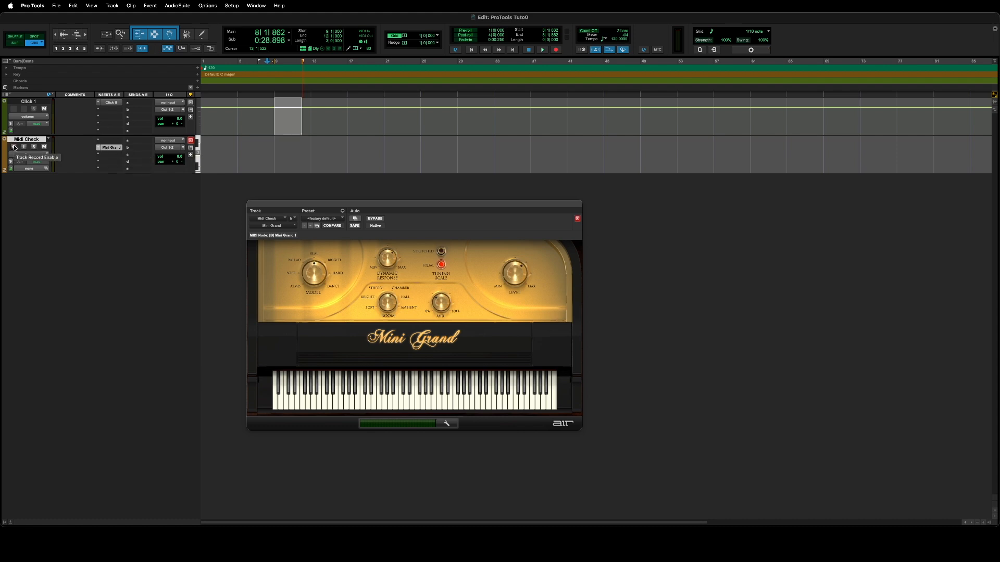